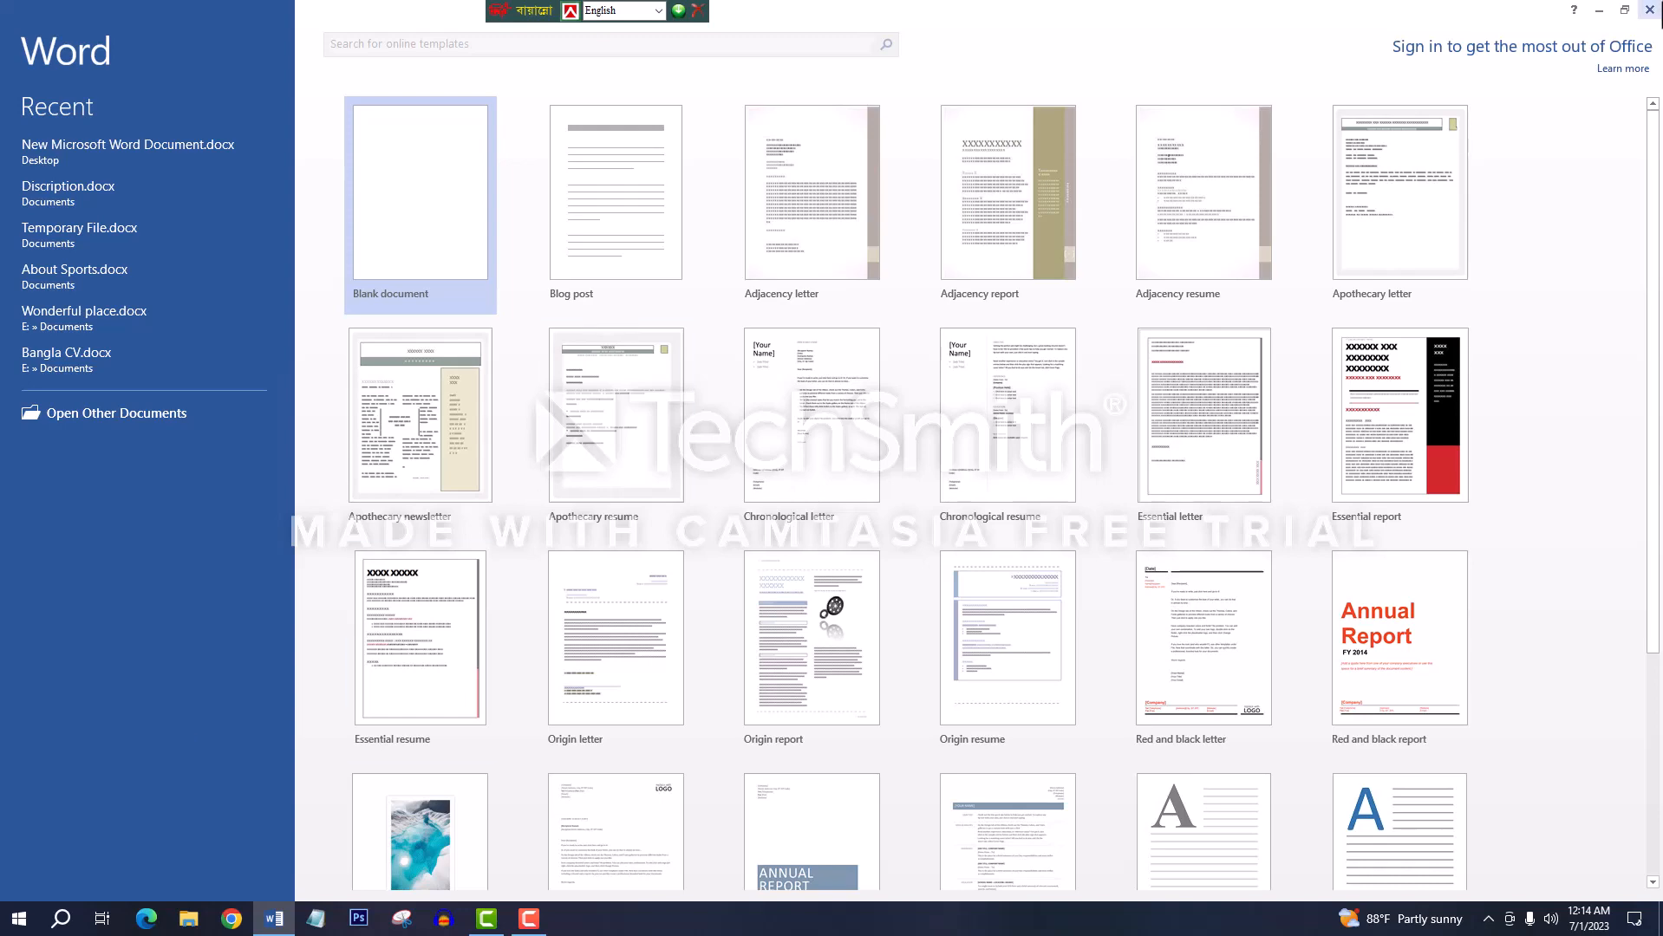
Step: Close Word and relaunch Word 2013 through a Windows search for "ms w"
left_click(1650, 10)
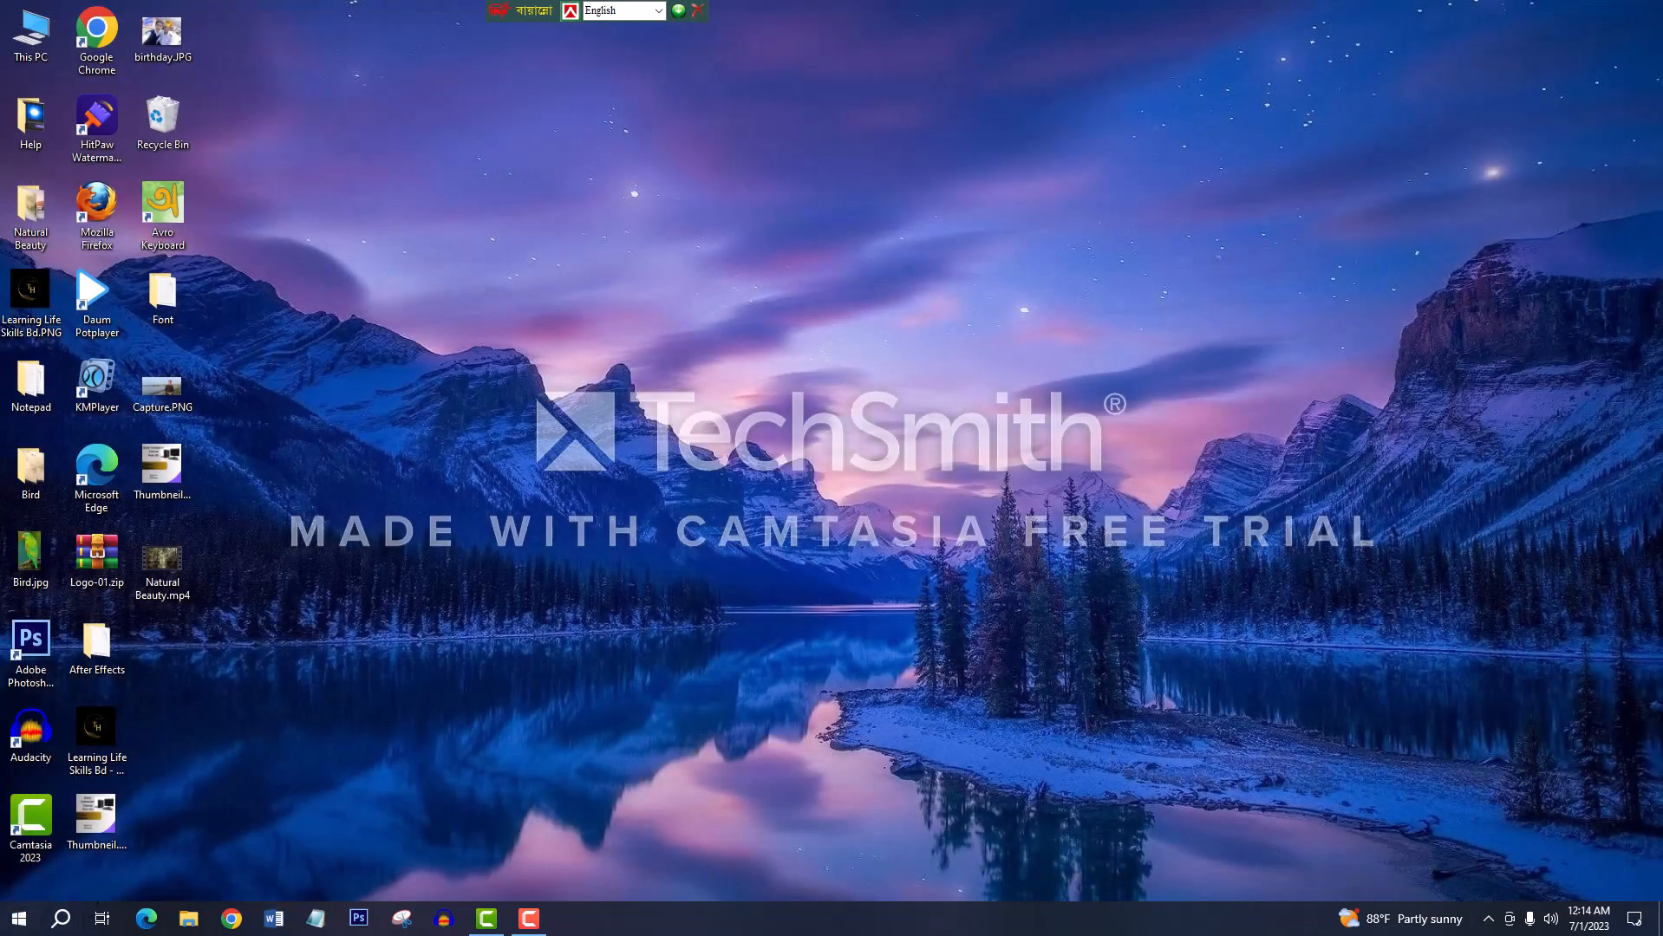
left_click(61, 918)
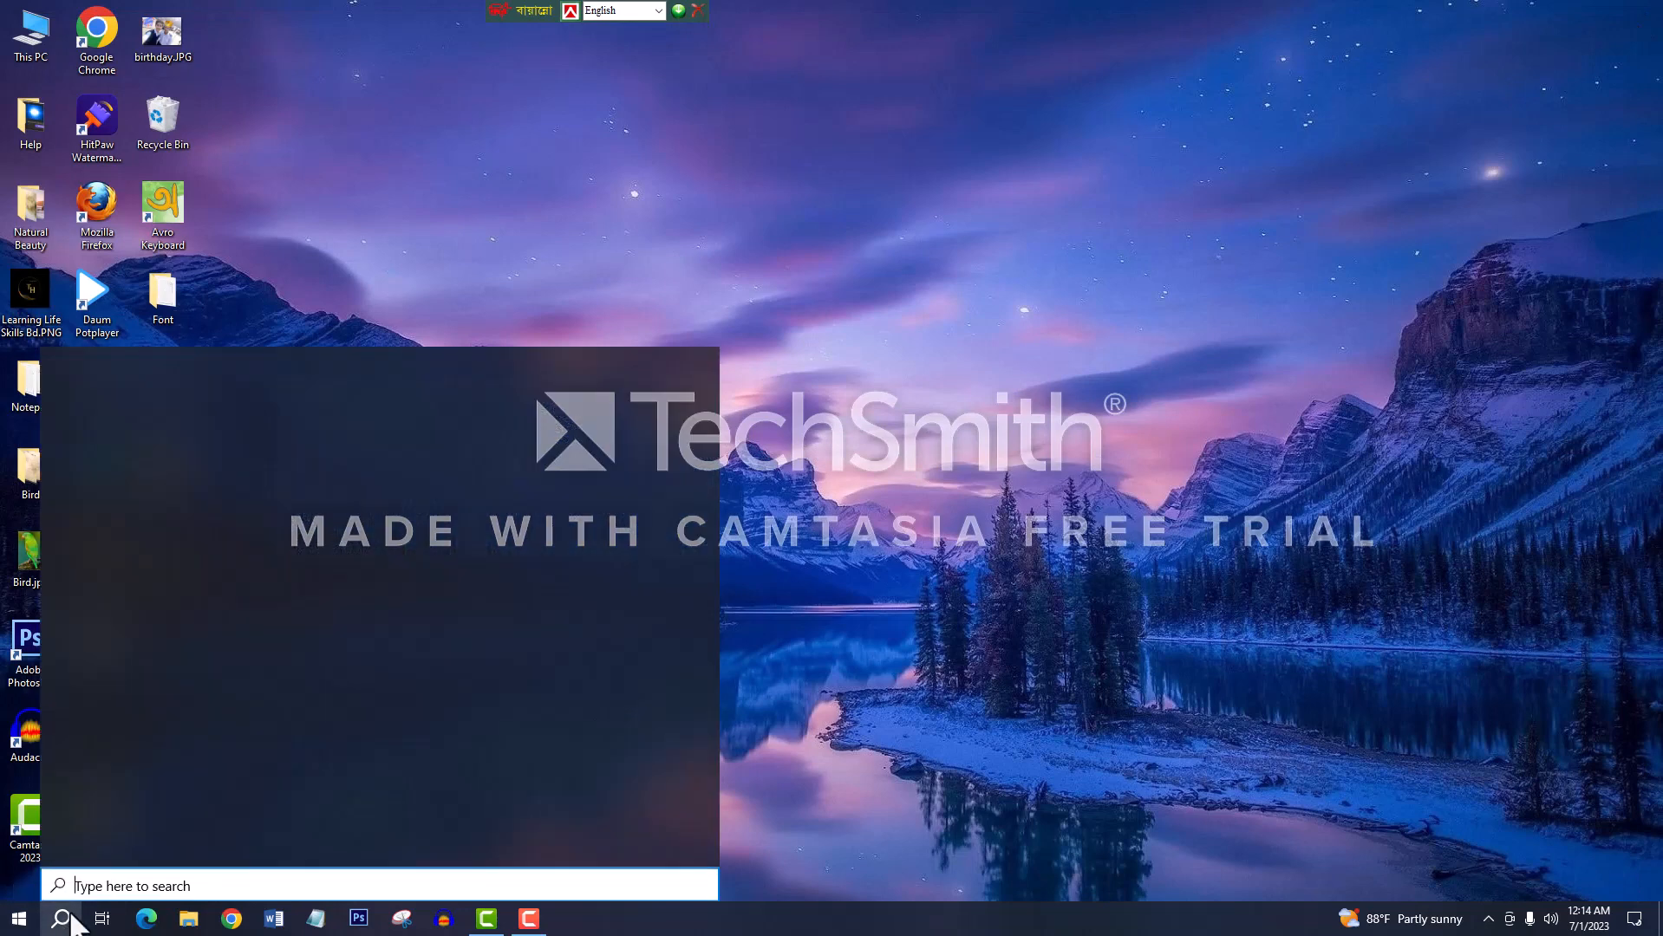
type("ms w")
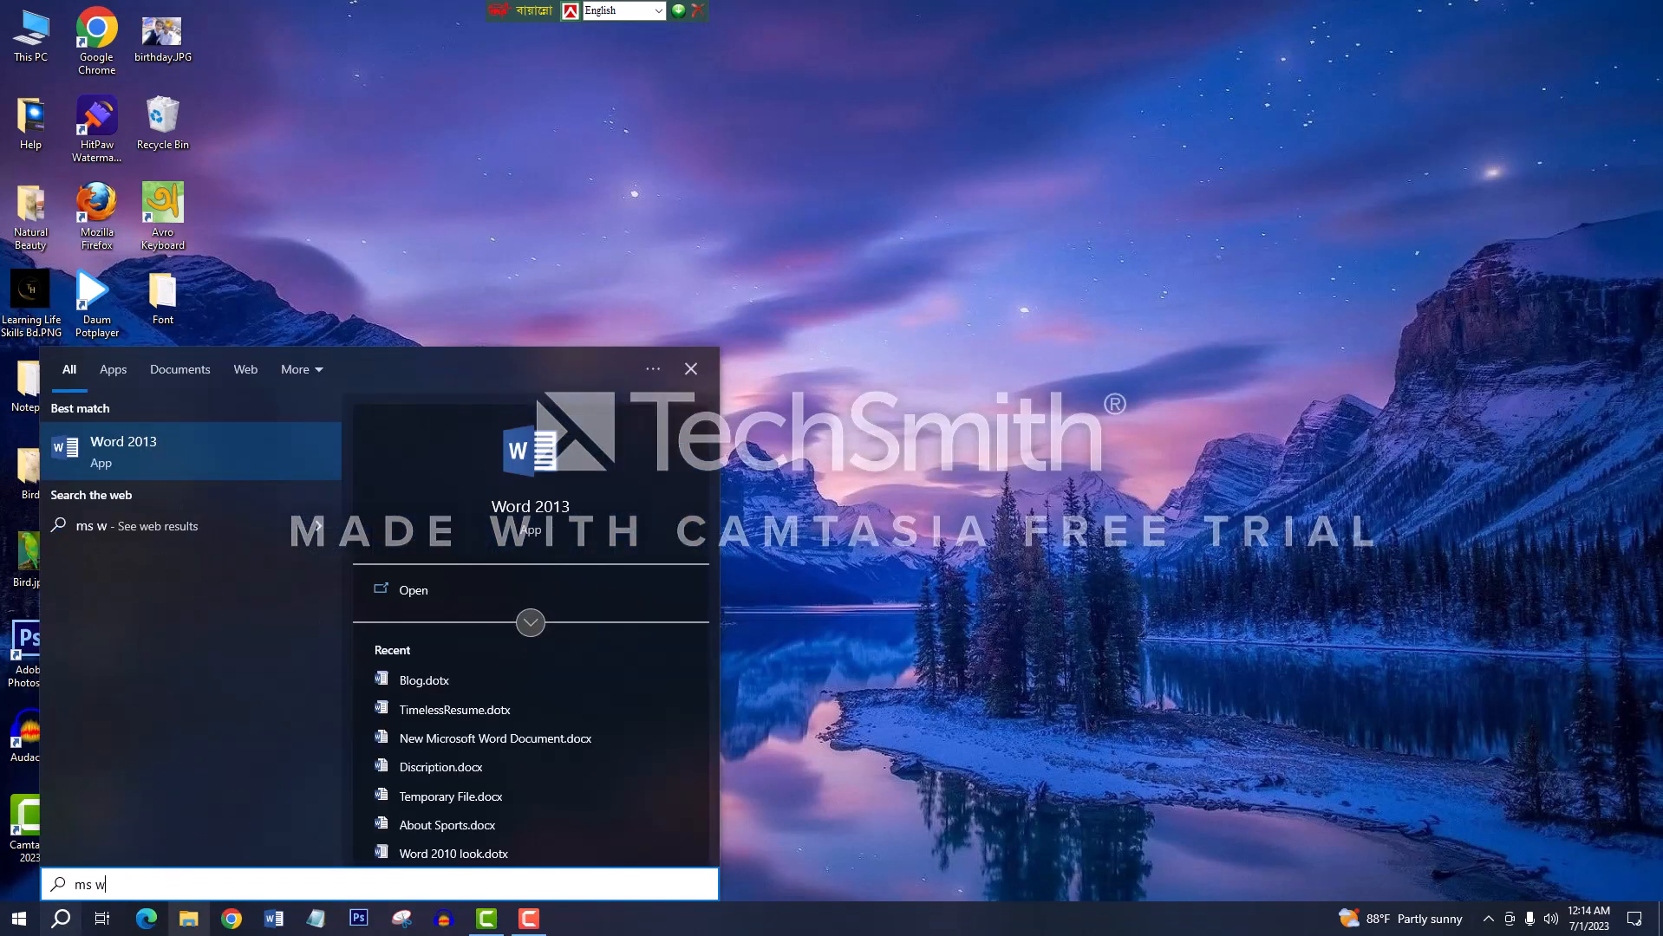
left_click(198, 437)
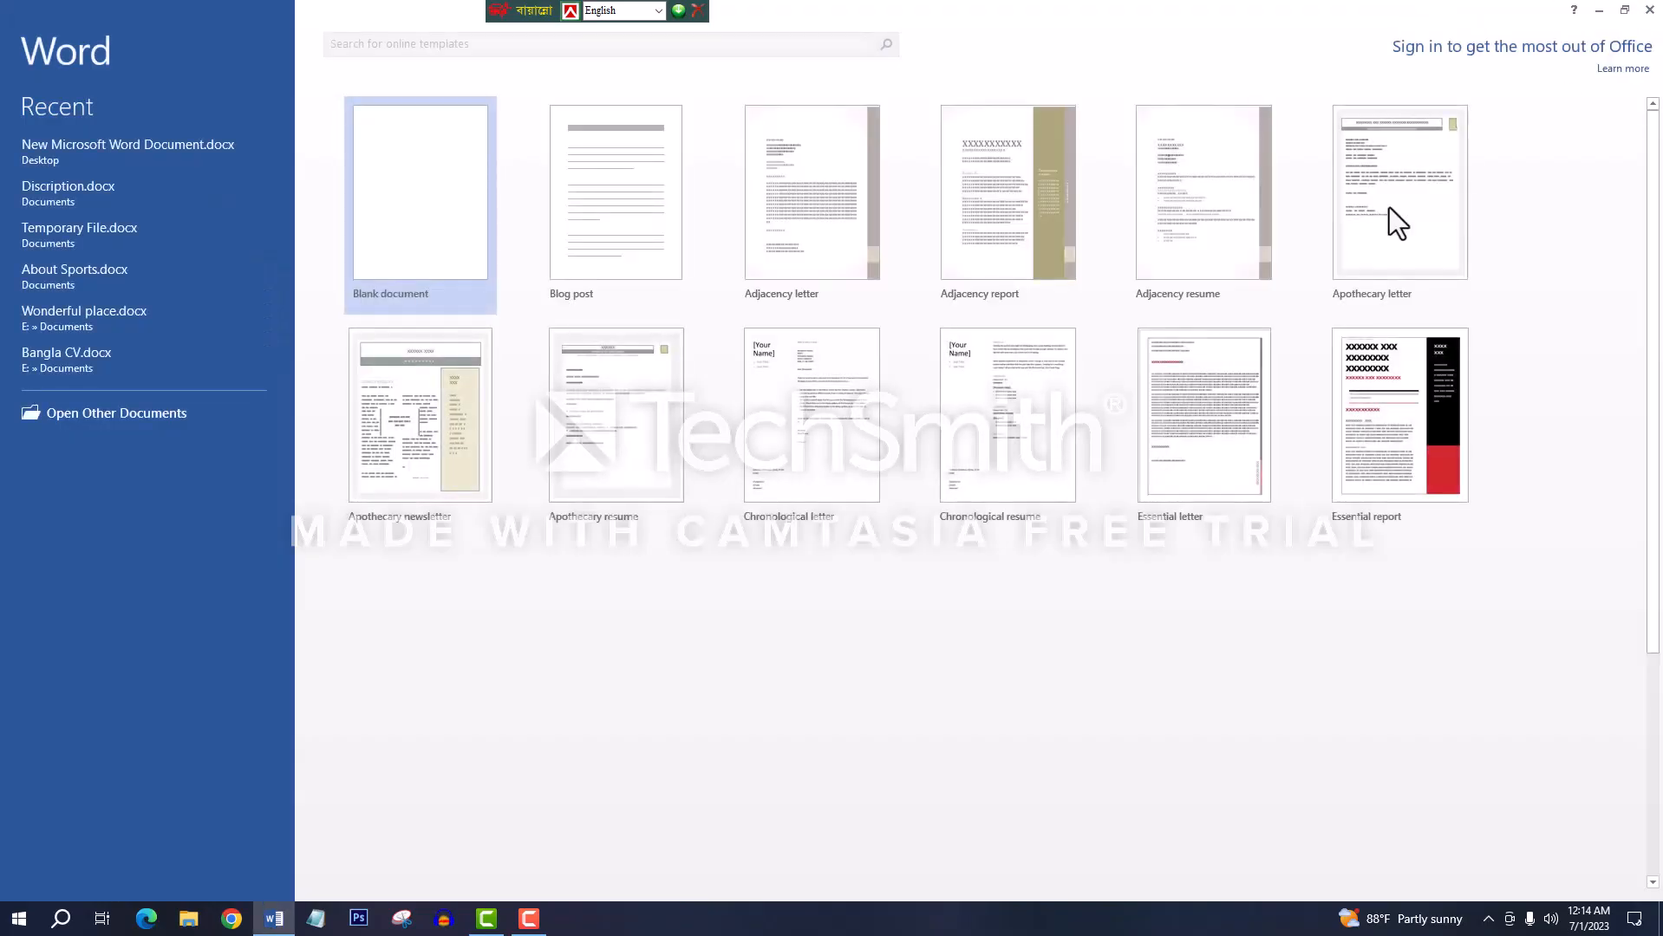
Step: Close Word and look for the Word 2013 shortcut among the pinned Start apps
left_click(1650, 10)
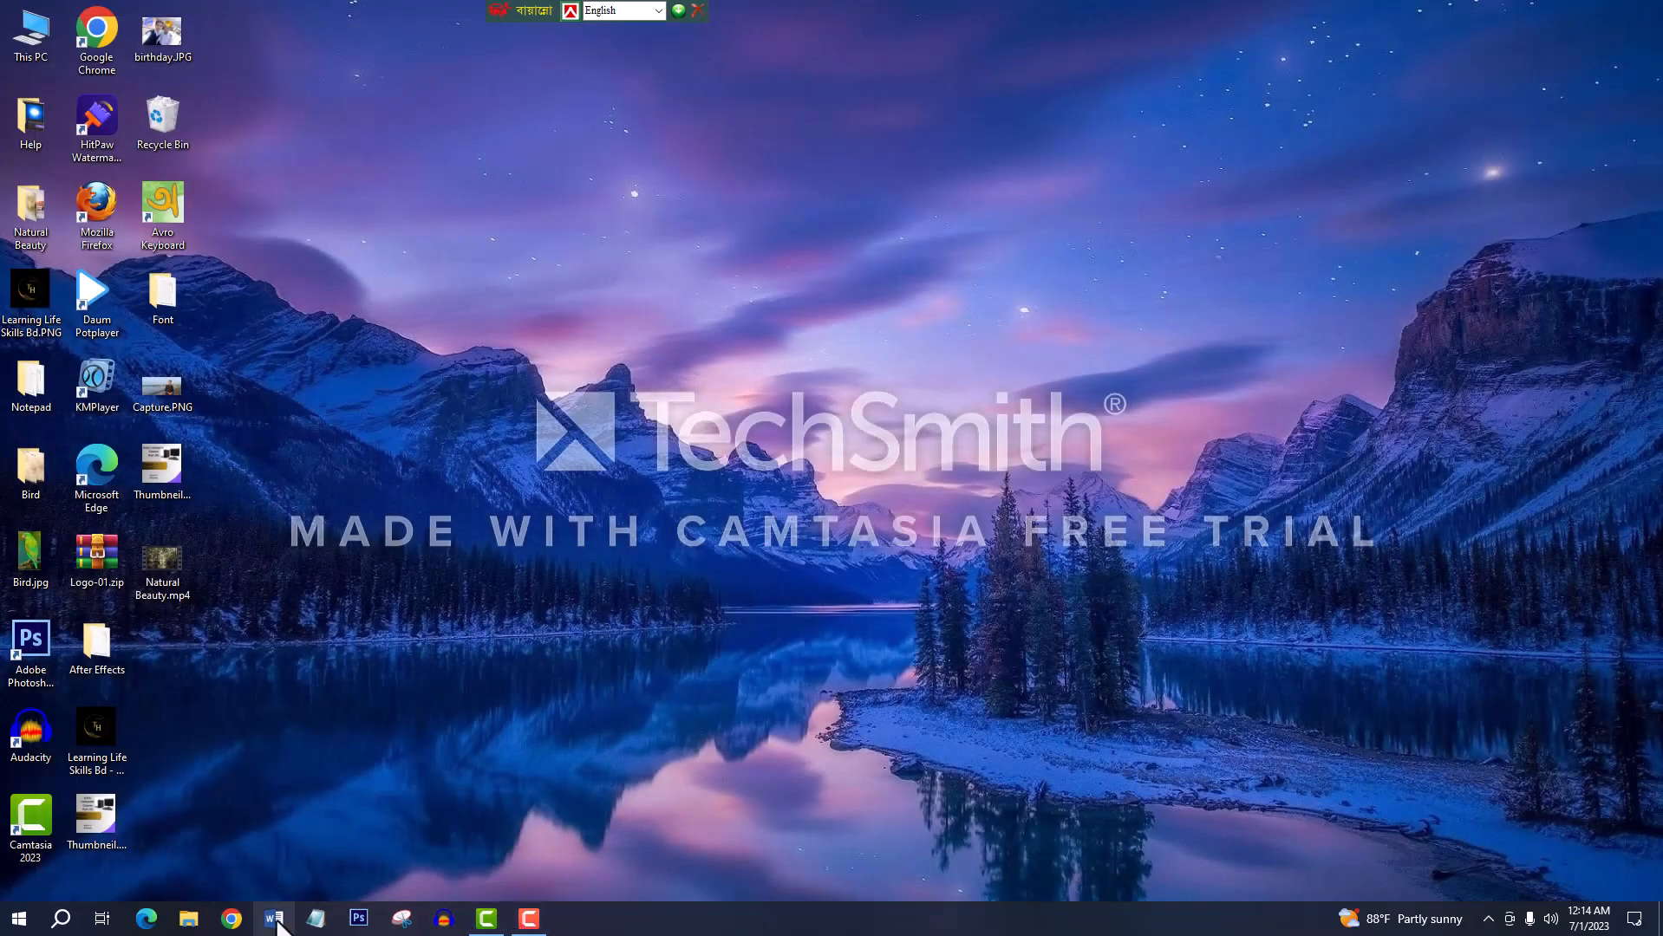
left_click(21, 921)
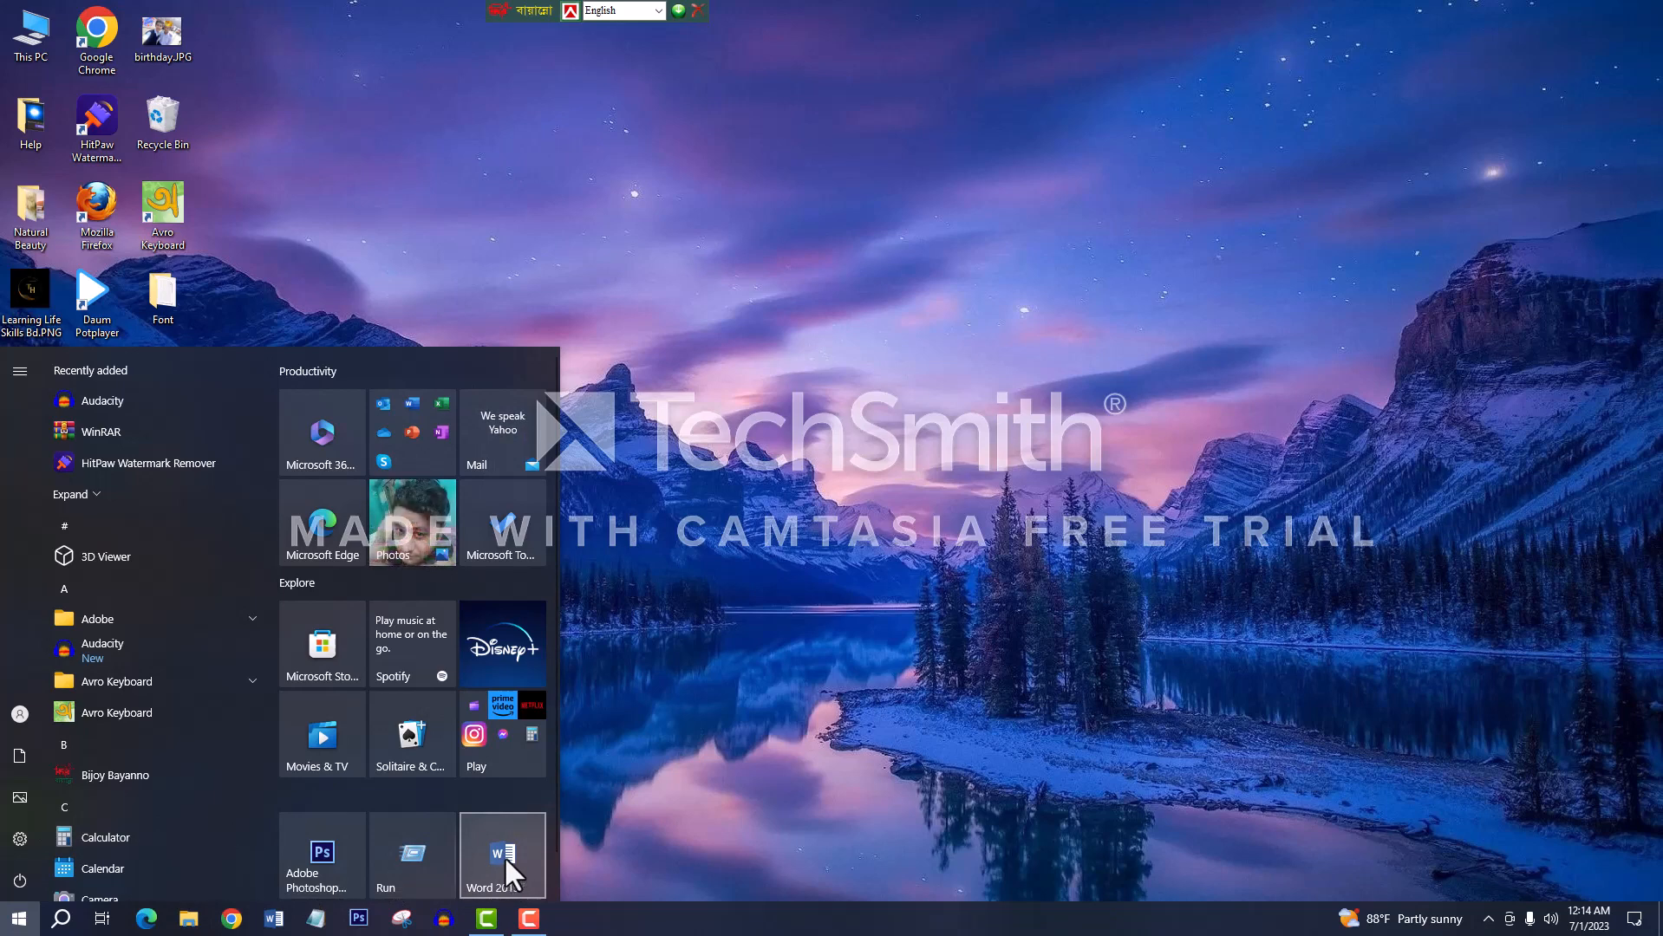
left_click(702, 800)
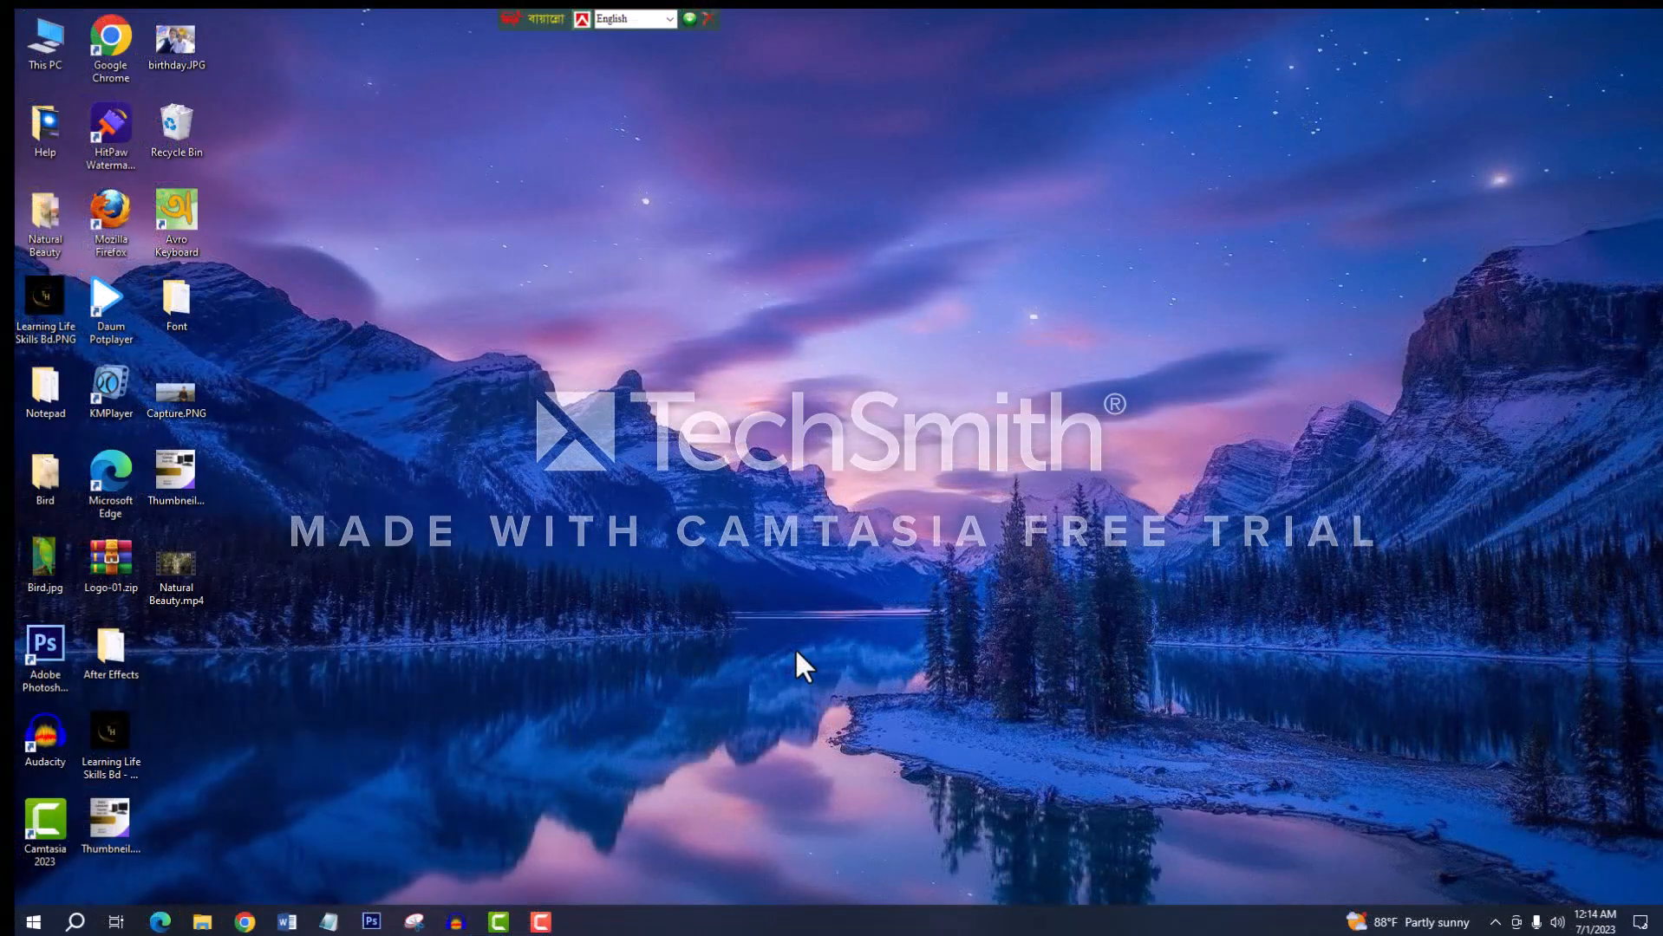
Step: Launch Word with the Run command "winword" and create a blank document
key("super+r")
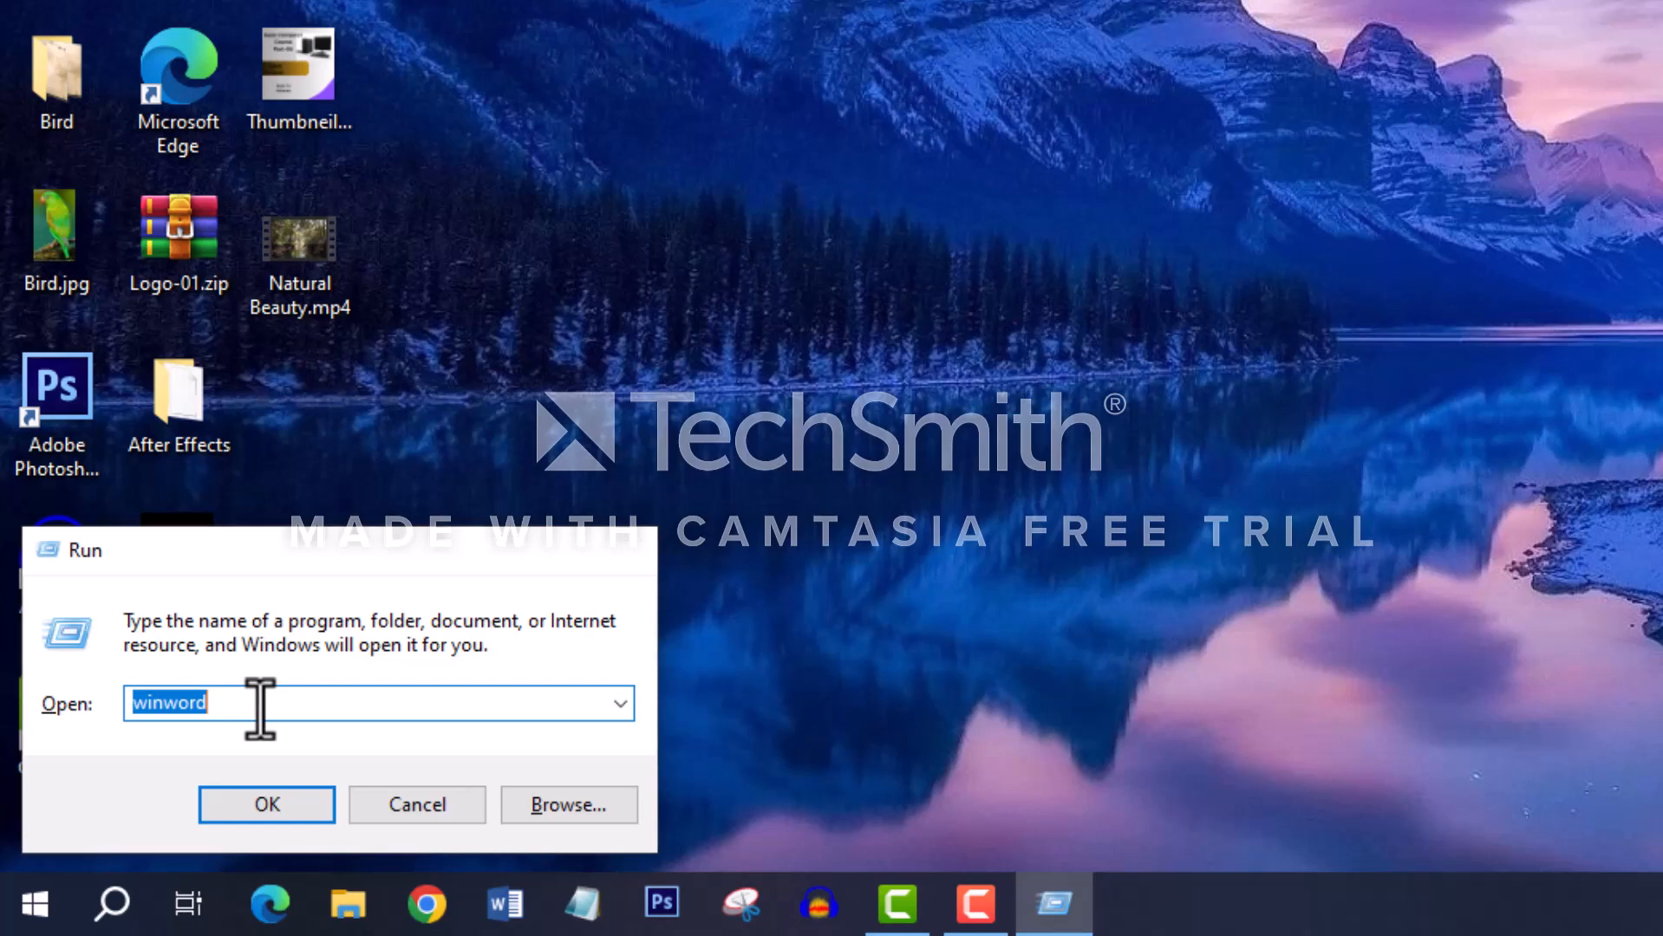
key("Return")
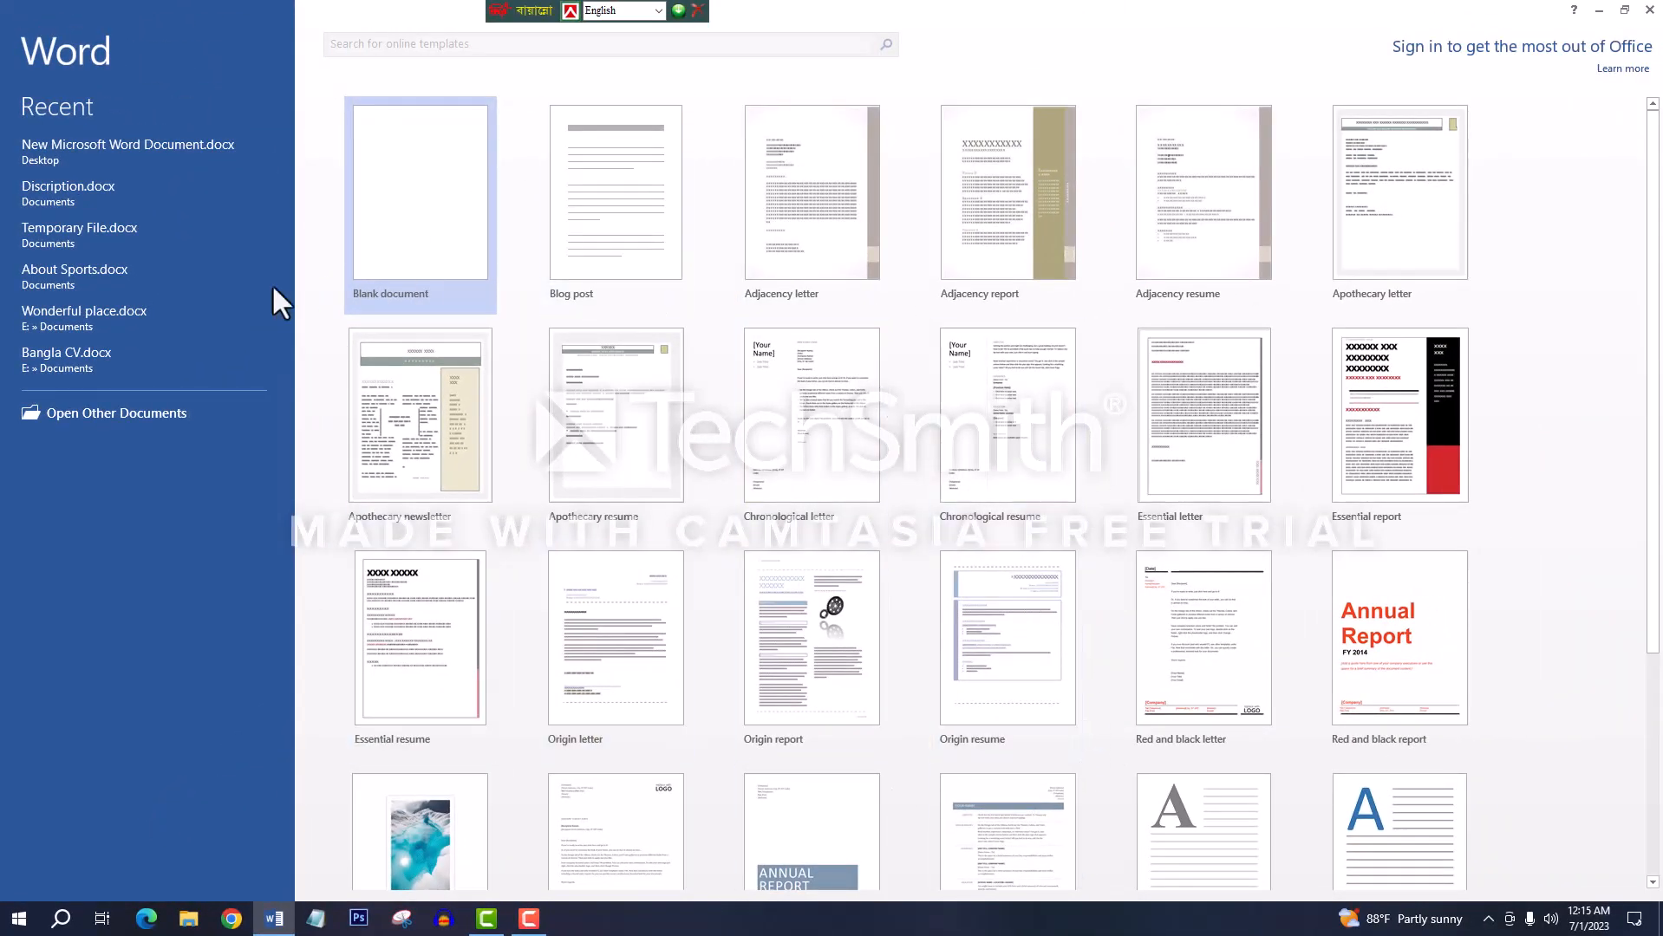
scroll(924, 799, "down", 3)
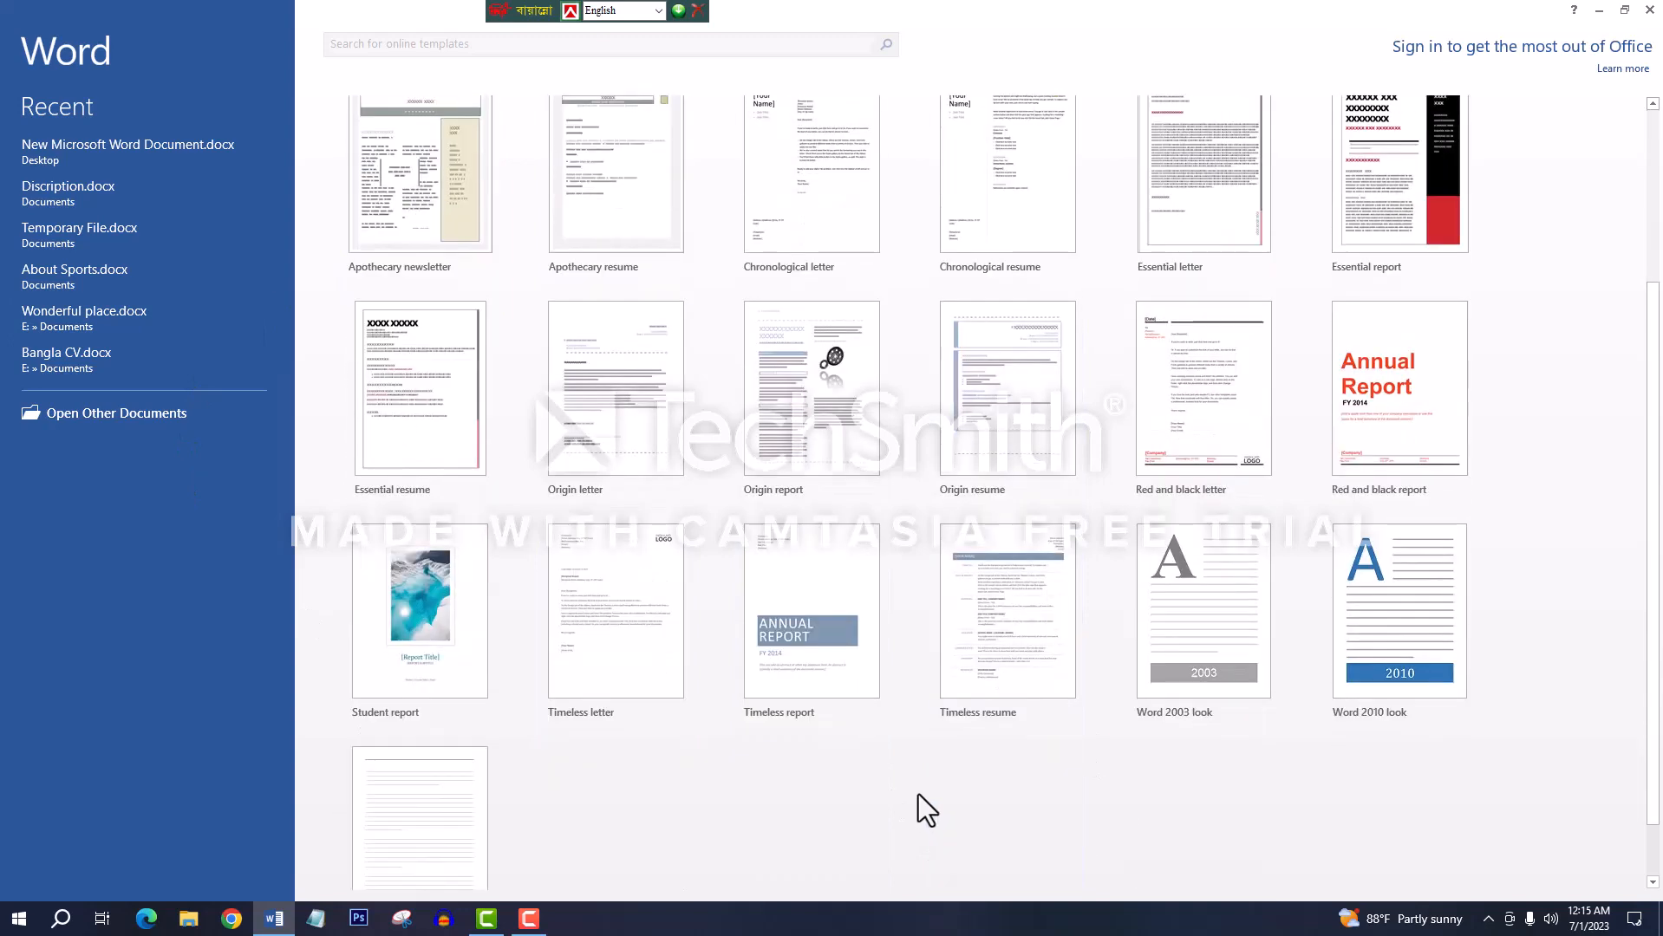
scroll(918, 795, "up", 3)
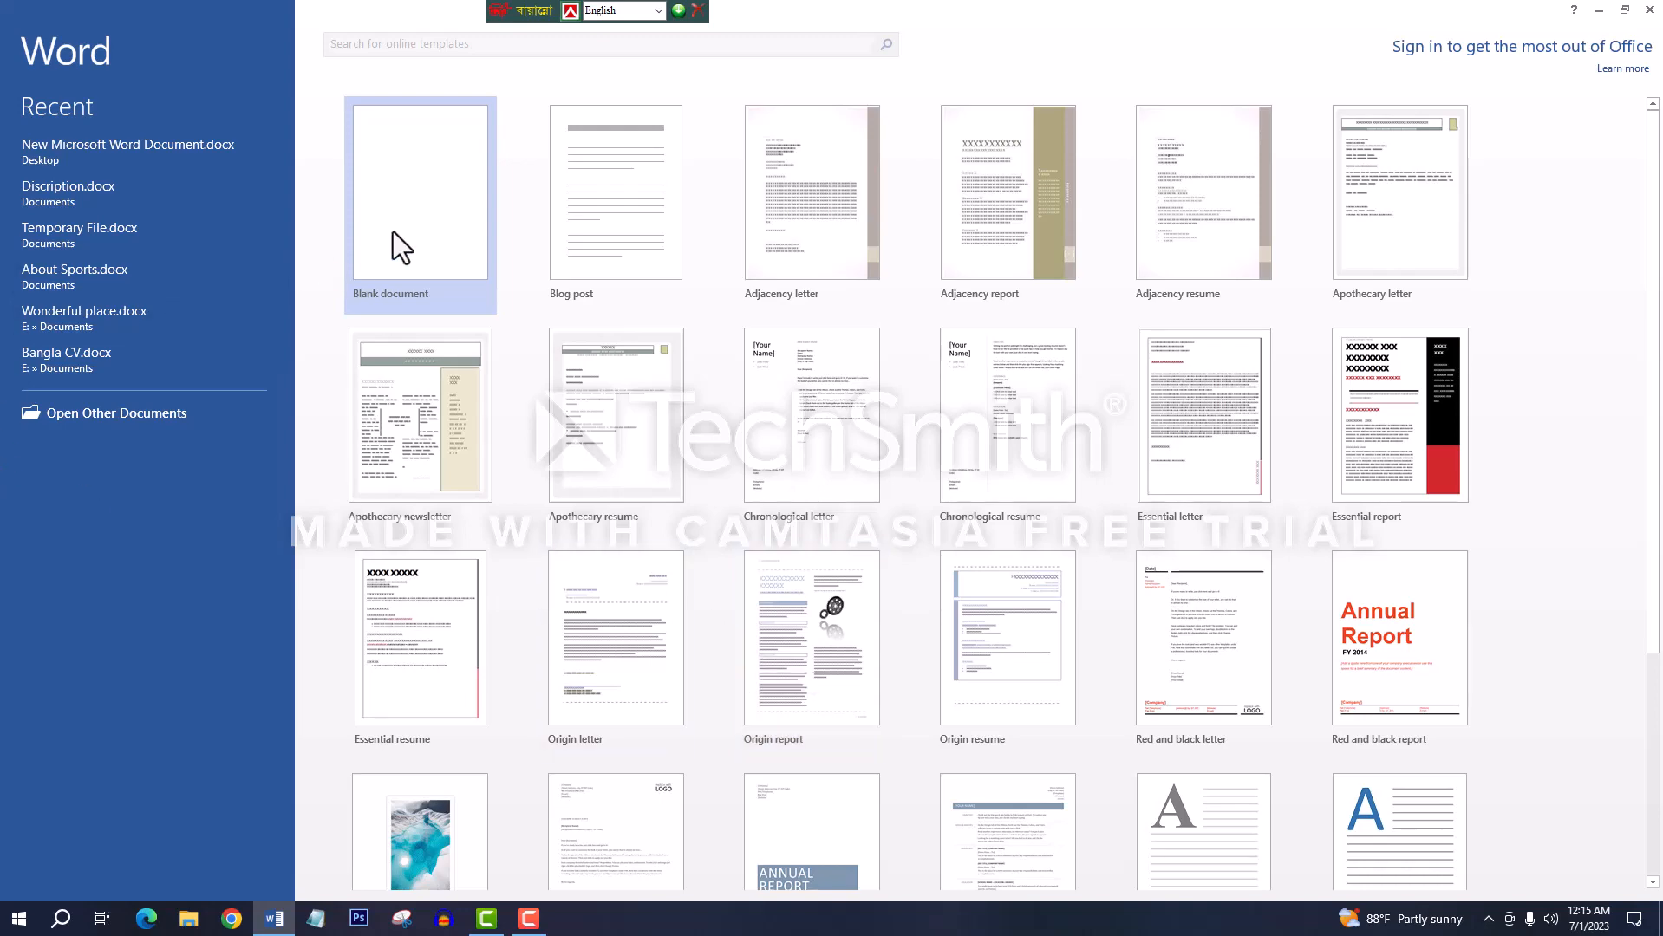
left_click(443, 218)
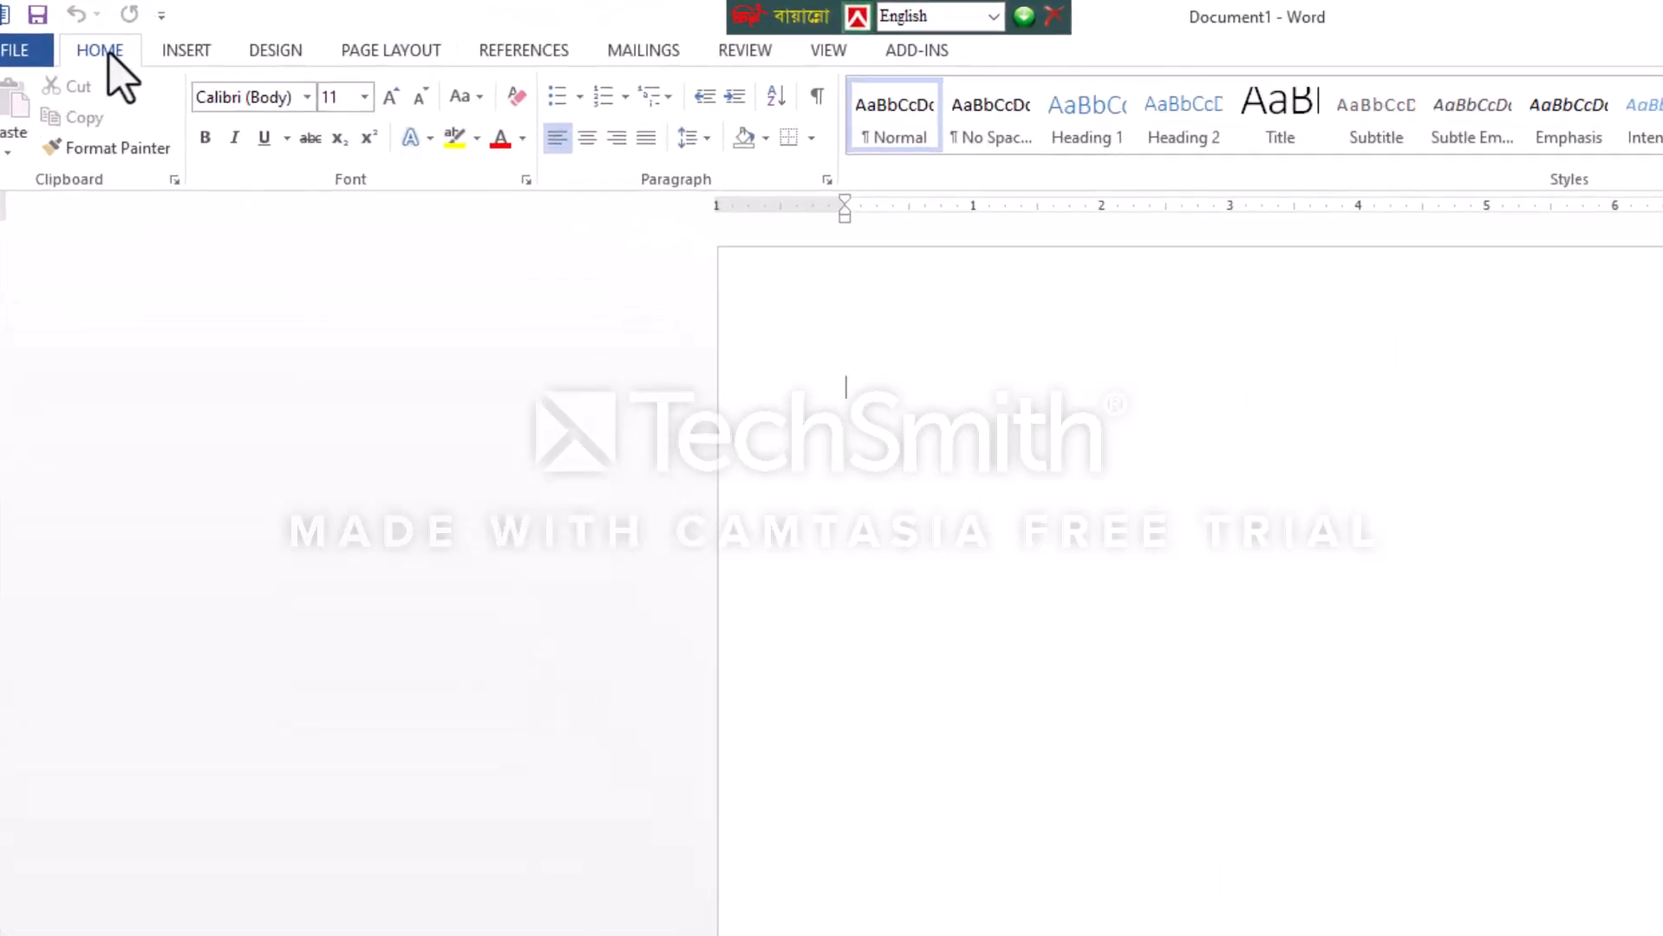
Step: Examine the file-management page and the command sets for inserting, design, page layout, references, mailings, review, view and add-ins
left_click(17, 52)
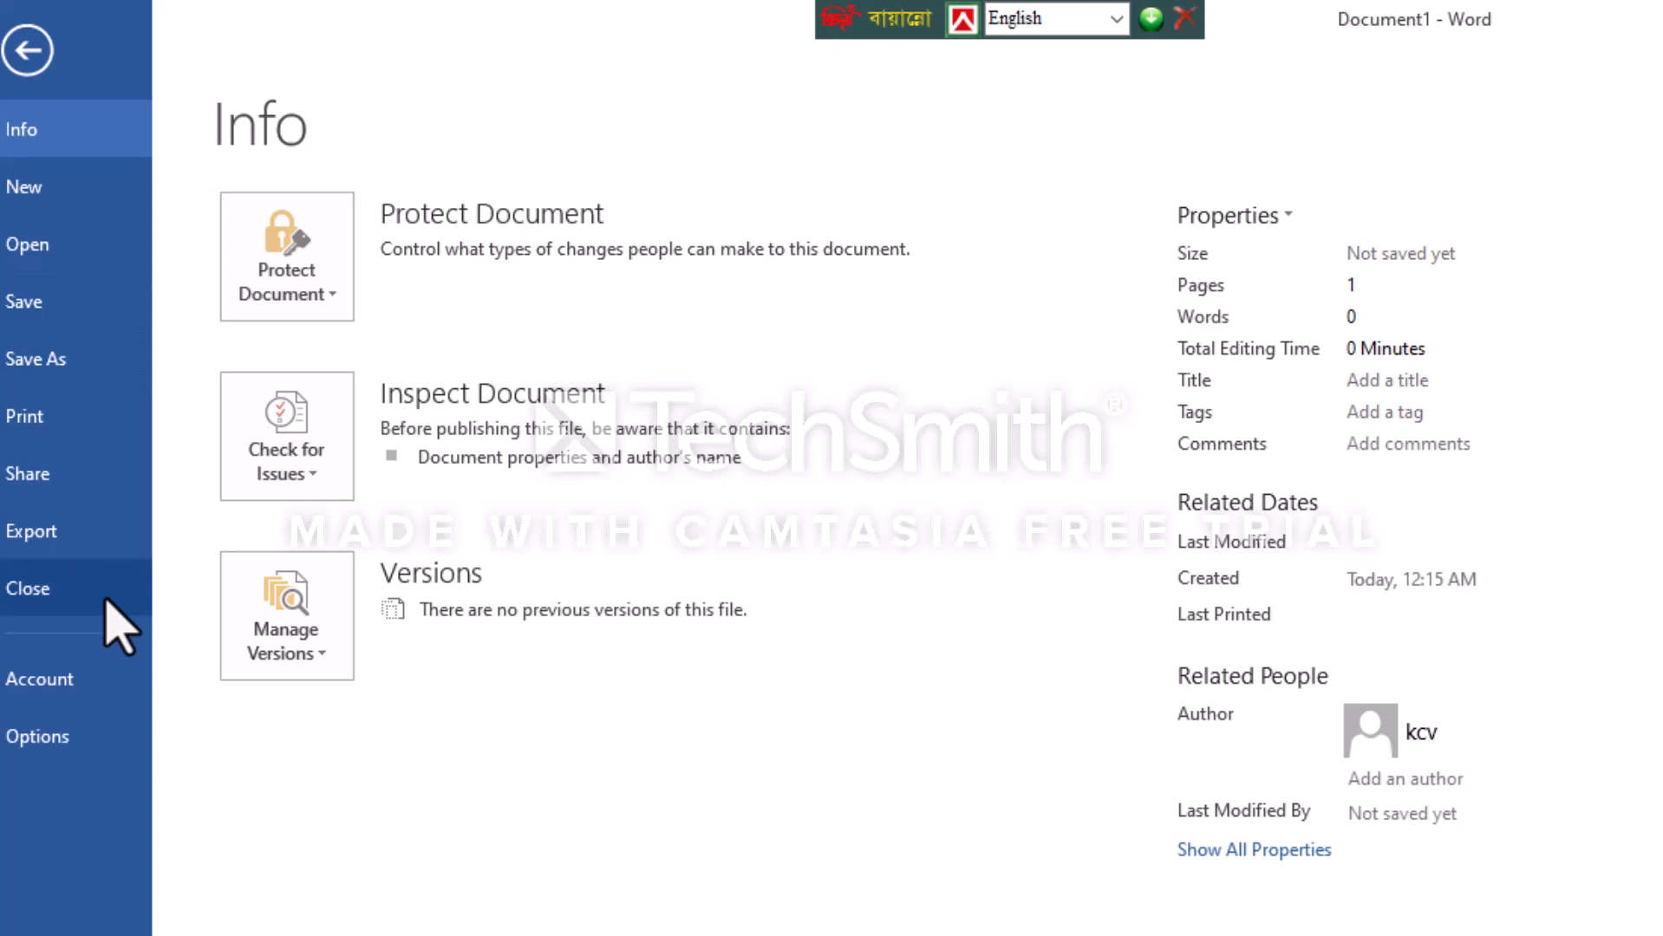
left_click(30, 54)
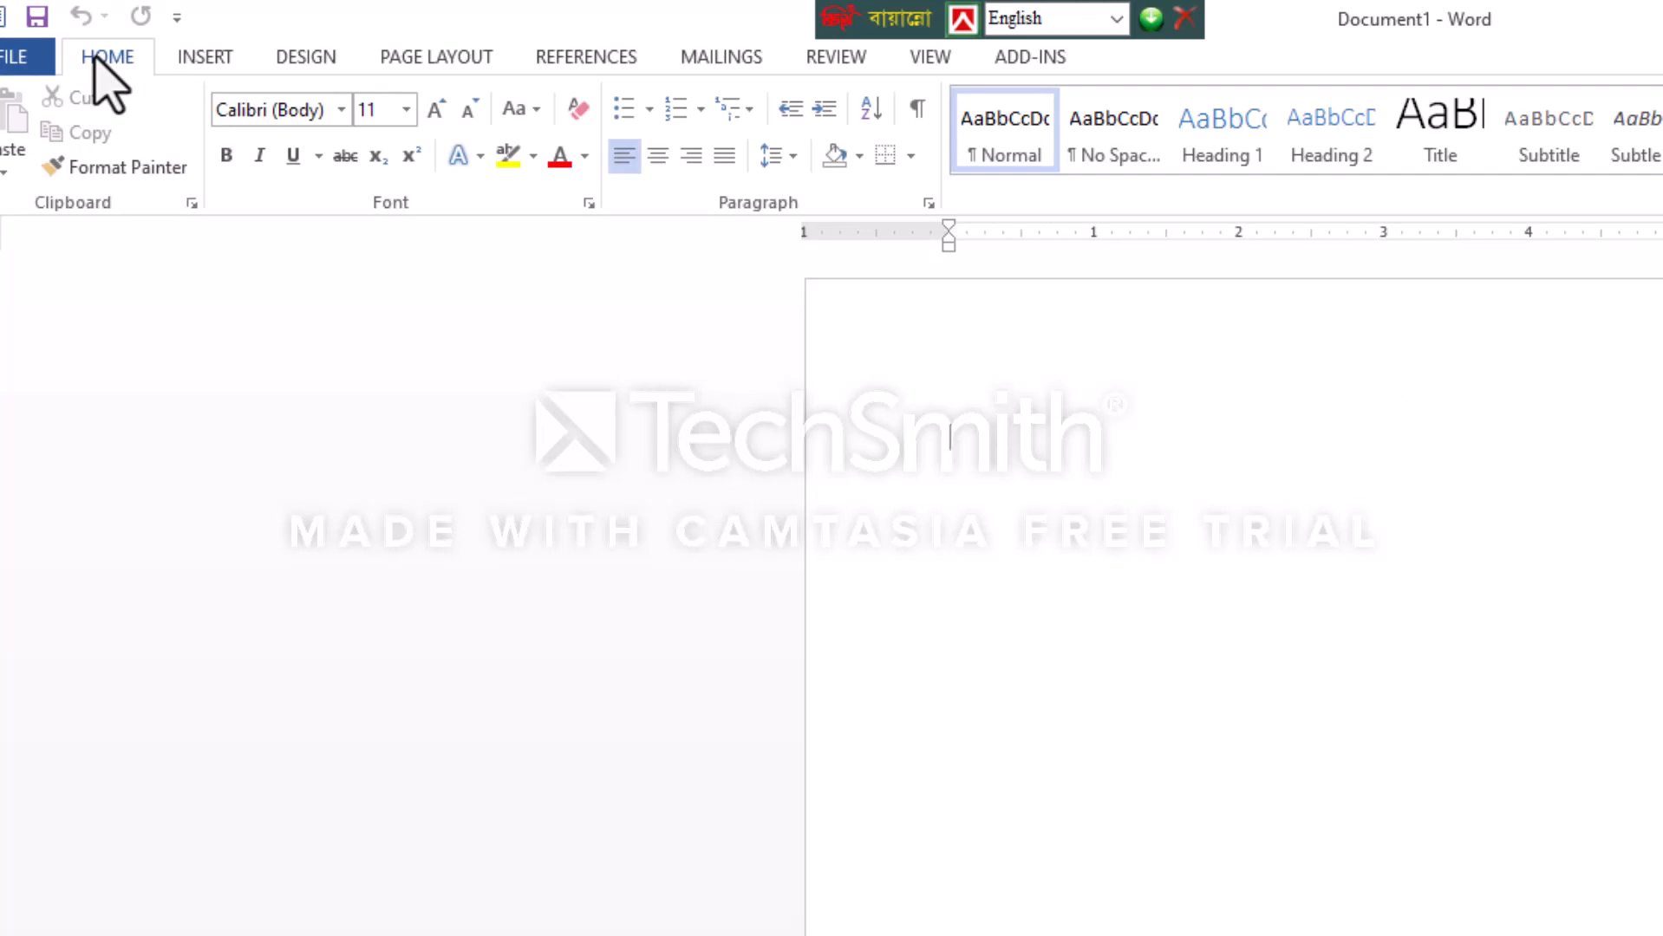
left_click(184, 54)
left_click(279, 54)
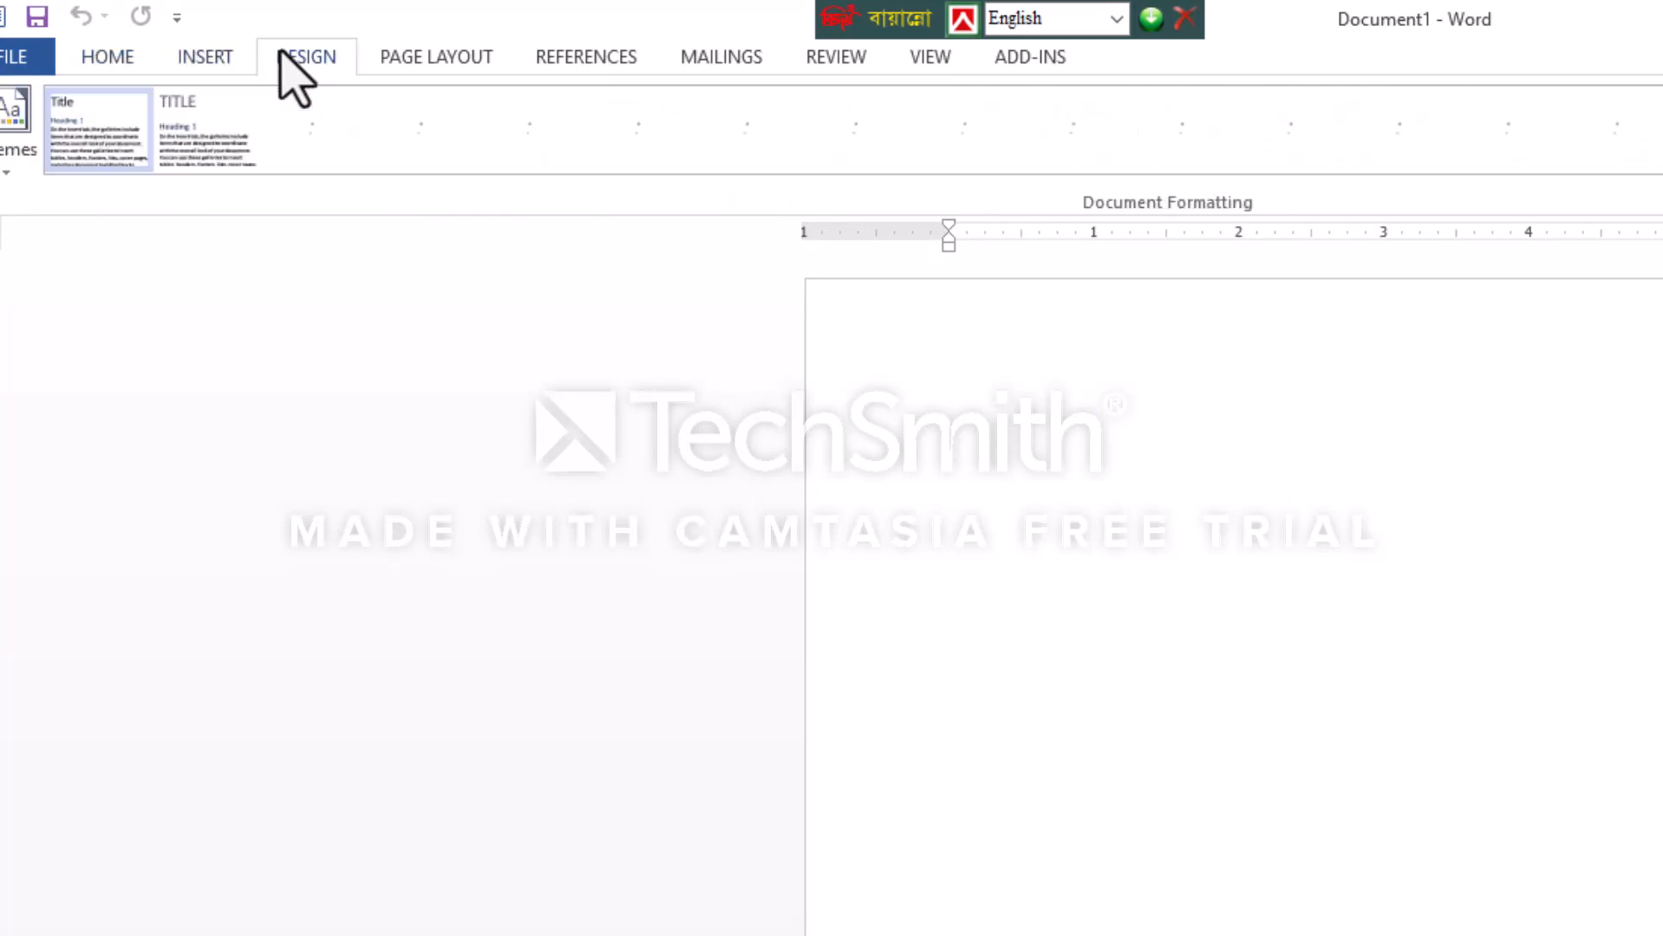
left_click(414, 55)
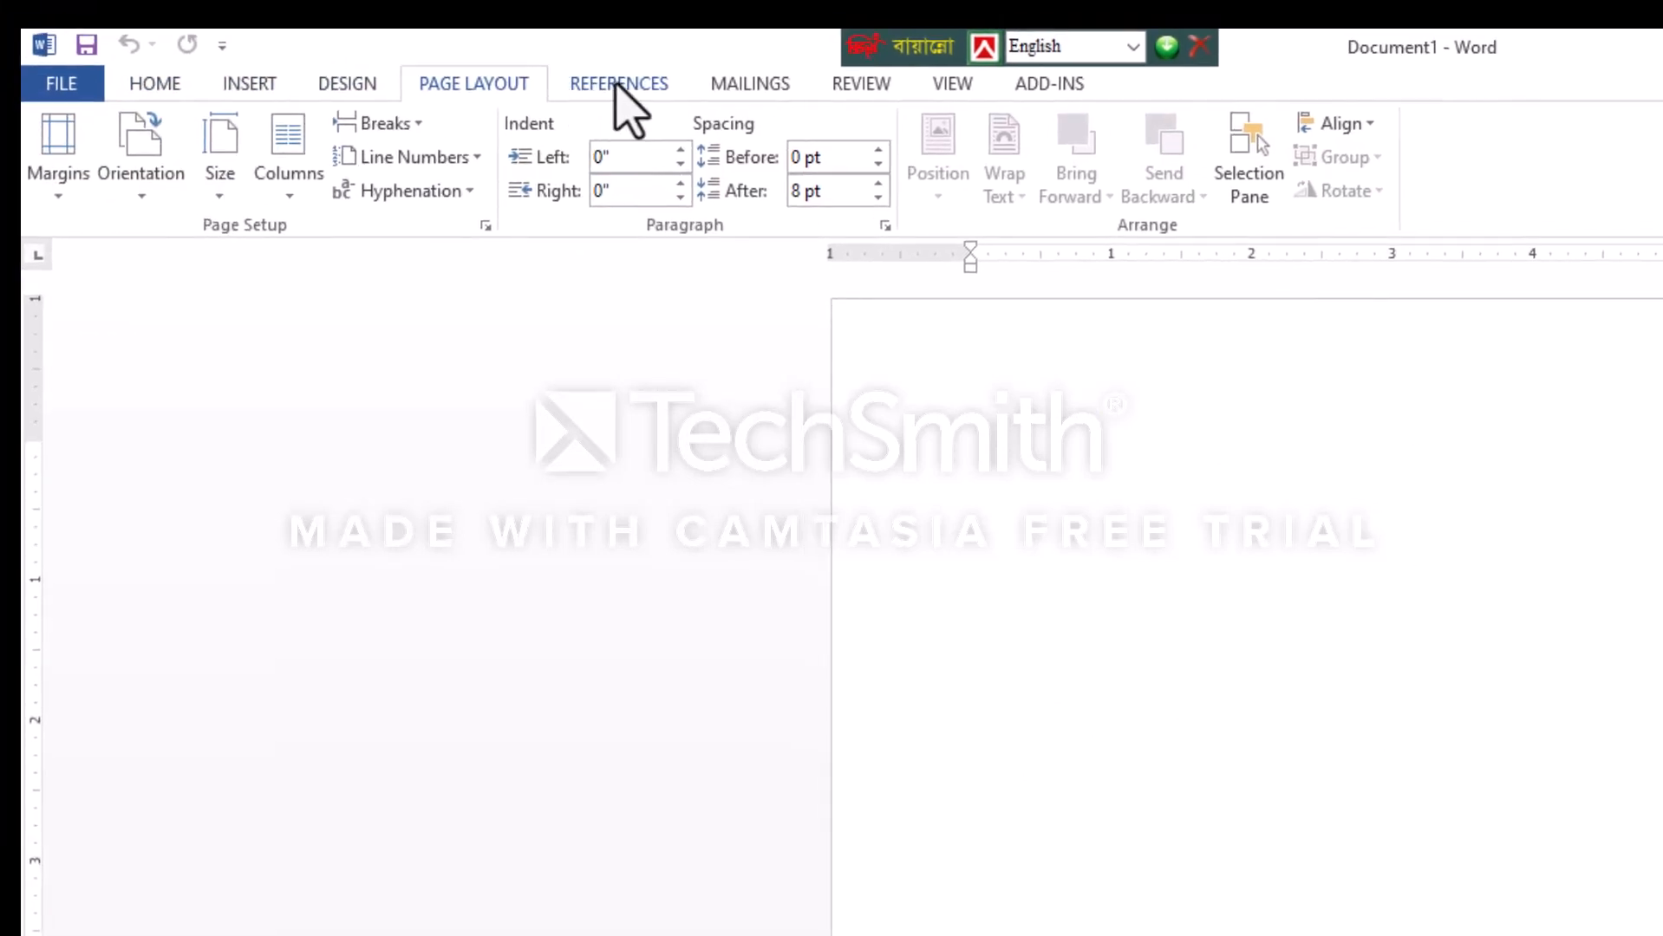
left_click(616, 82)
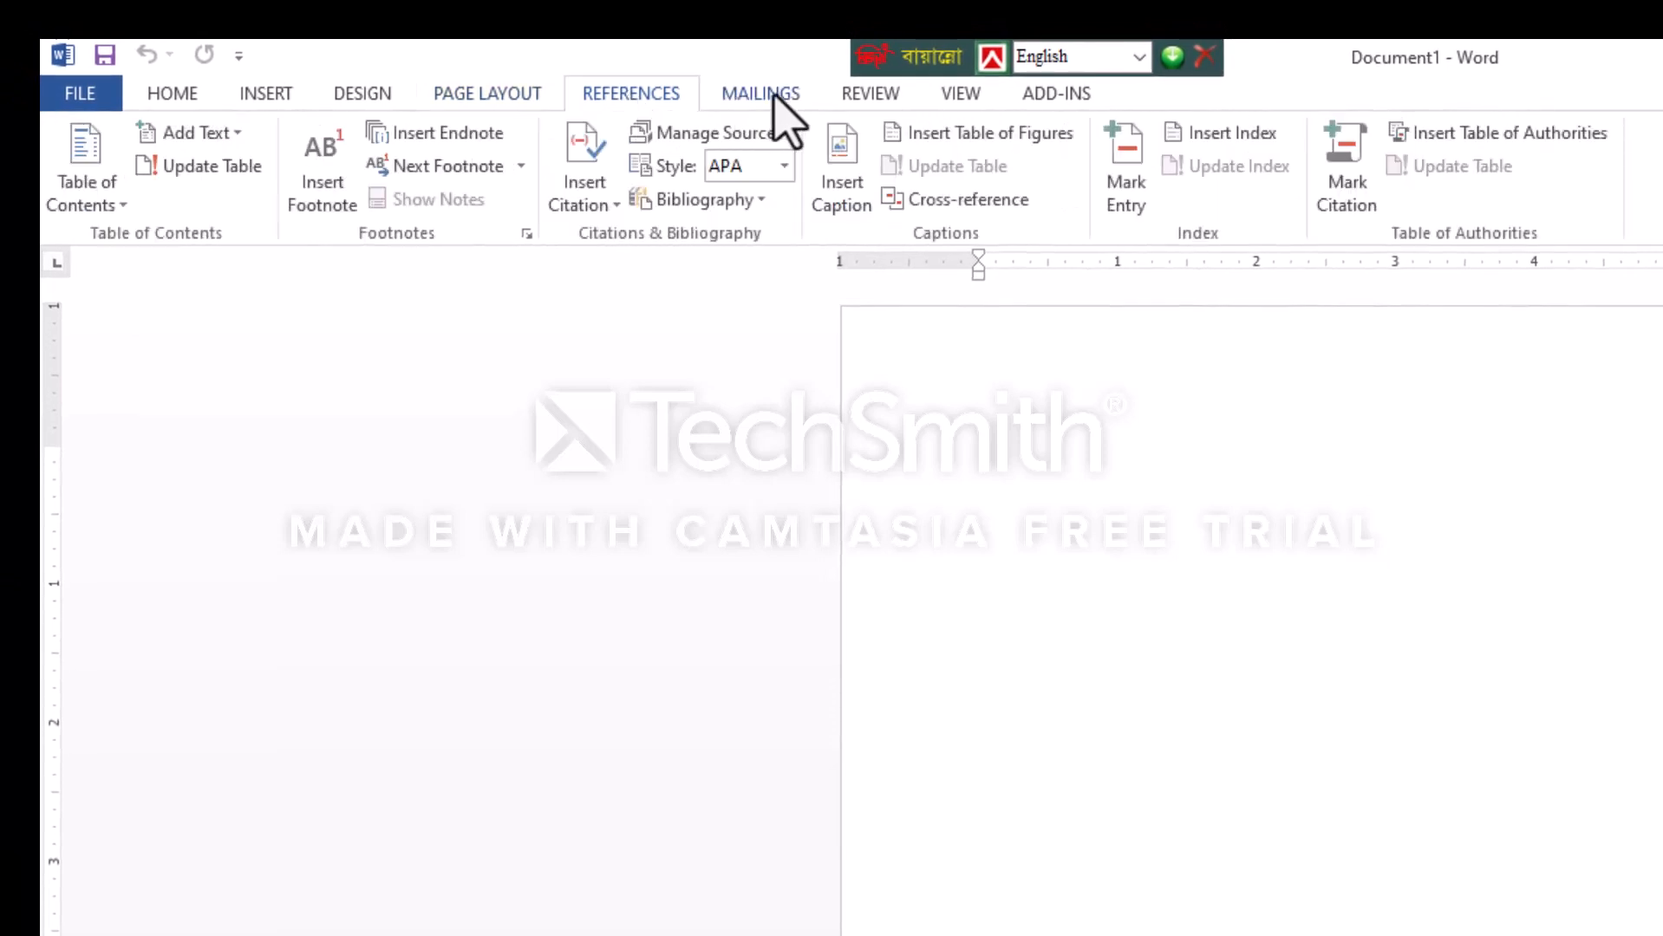
left_click(773, 94)
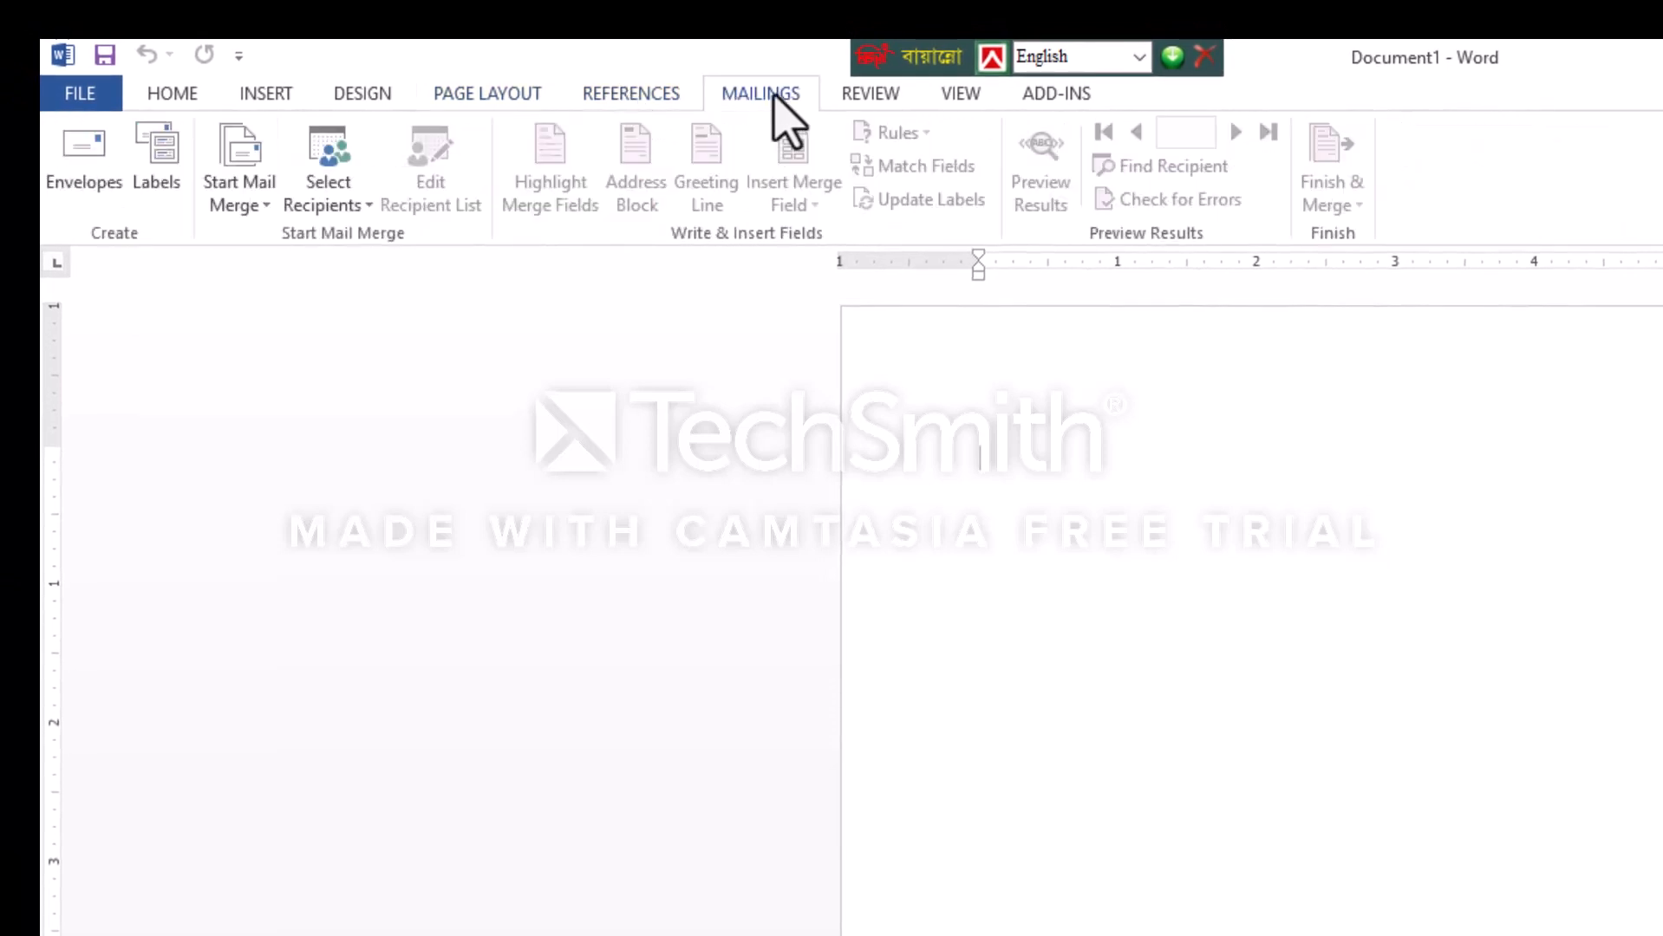
left_click(891, 97)
left_click(935, 92)
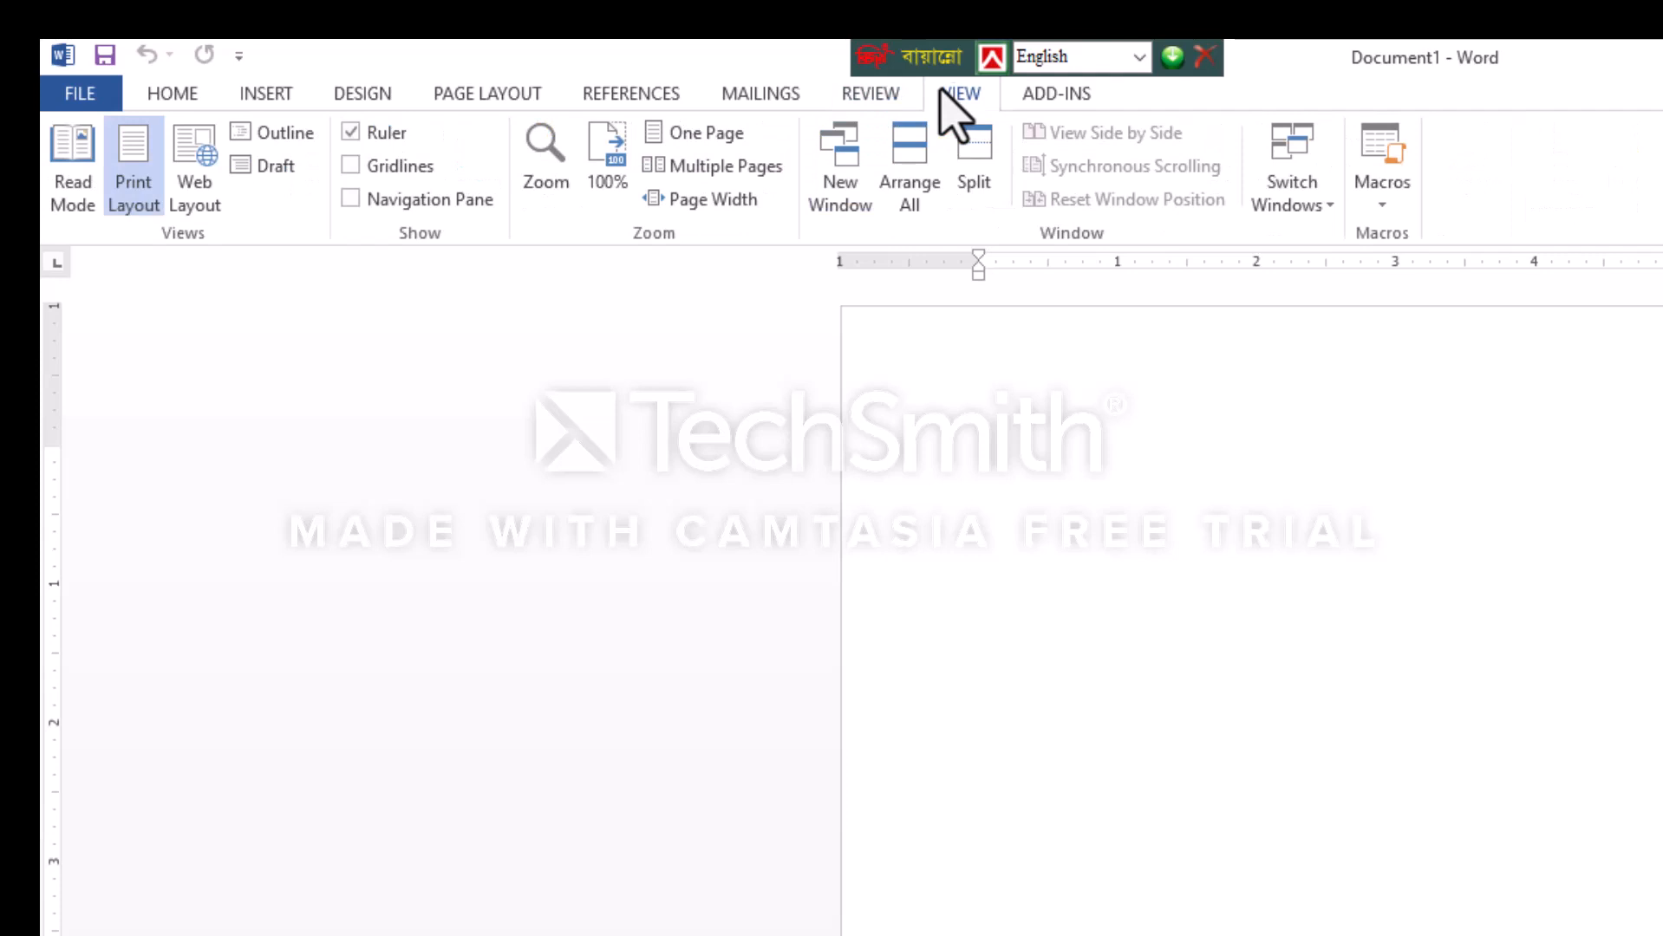
left_click(1051, 90)
left_click(187, 92)
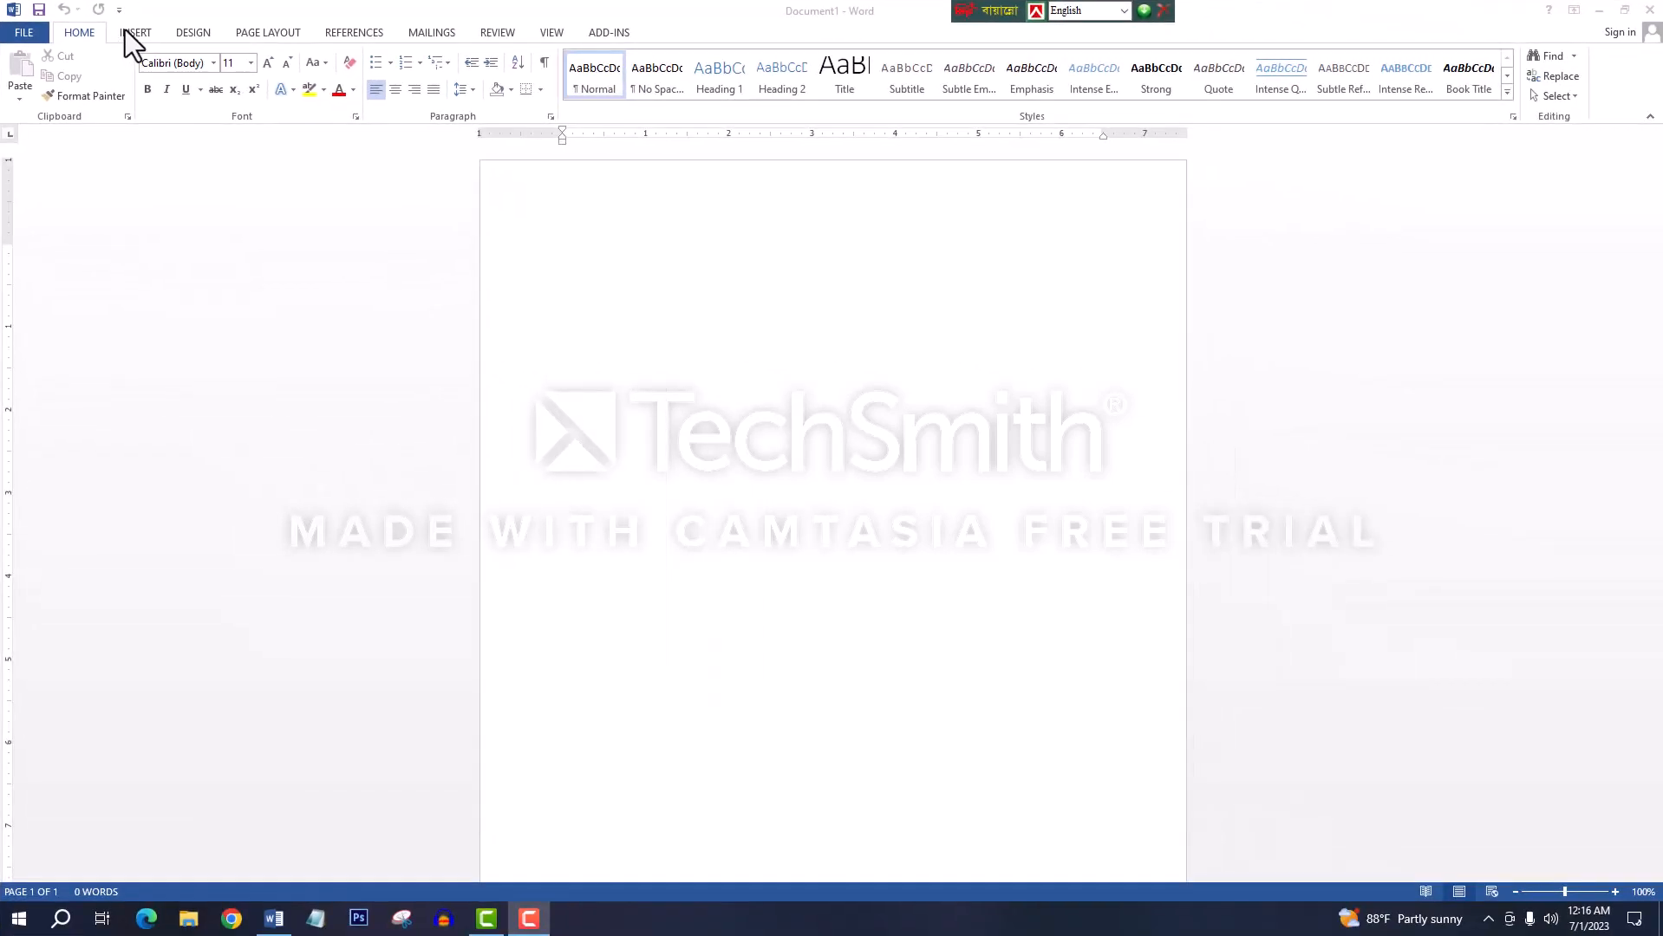
Step: Examine the groups of insertion commands and the document formatting and page background options
left_click(133, 29)
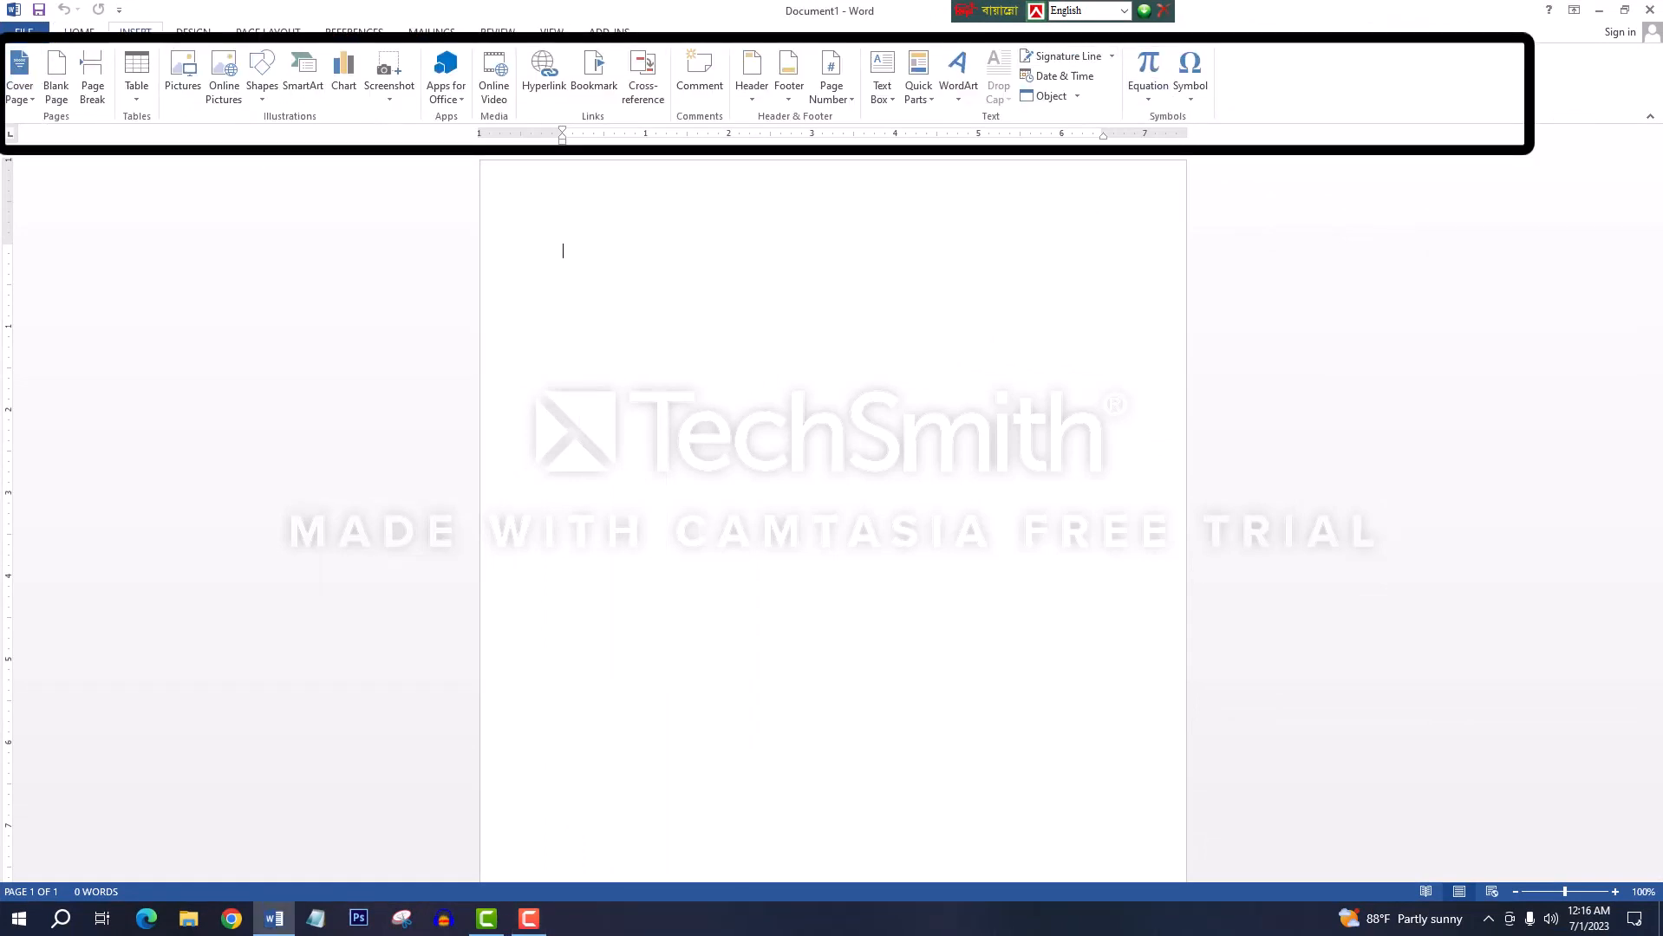
left_click(192, 35)
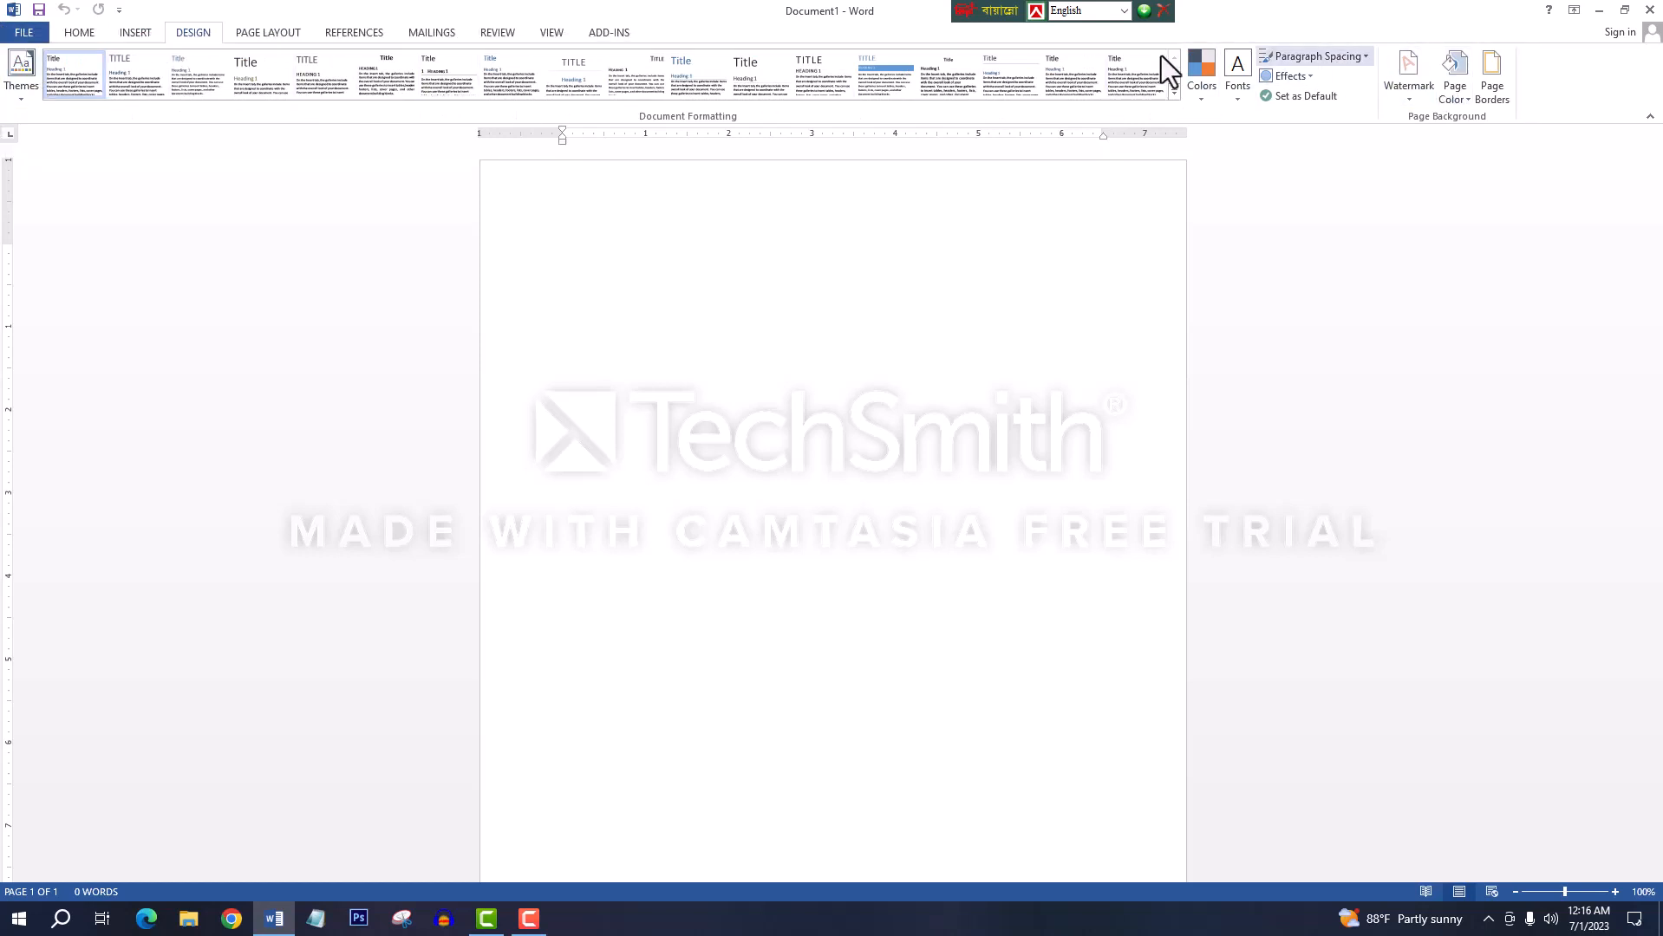
Step: View the list of copied clipboard items and the full Font settings, and close both
left_click(81, 34)
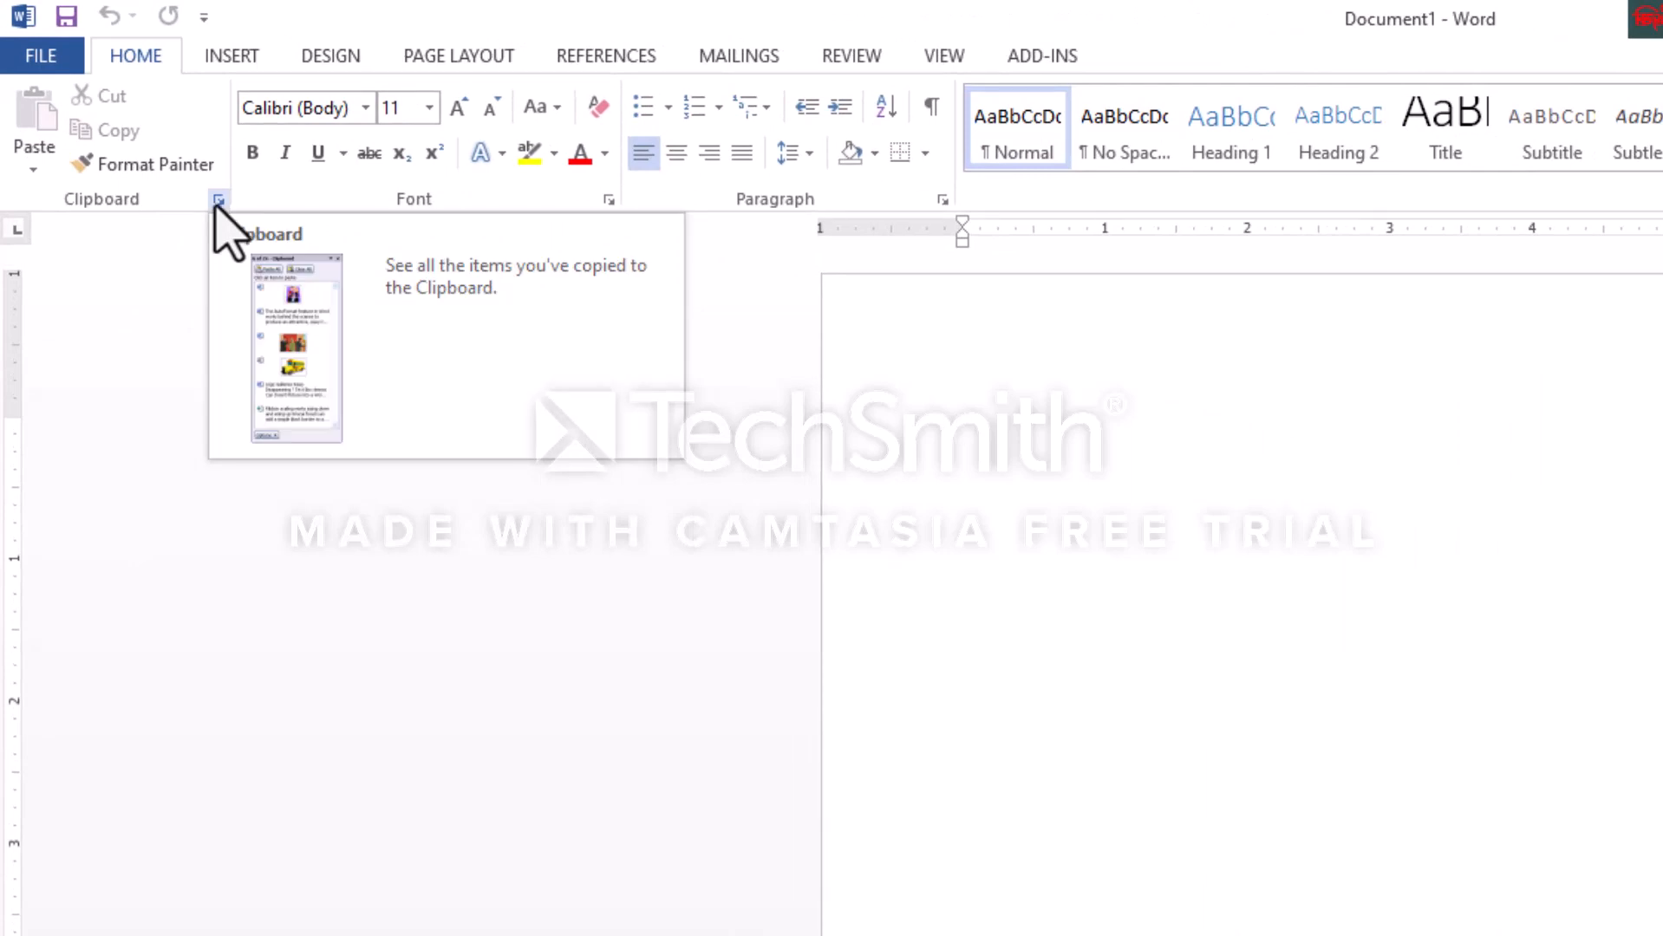
left_click(219, 200)
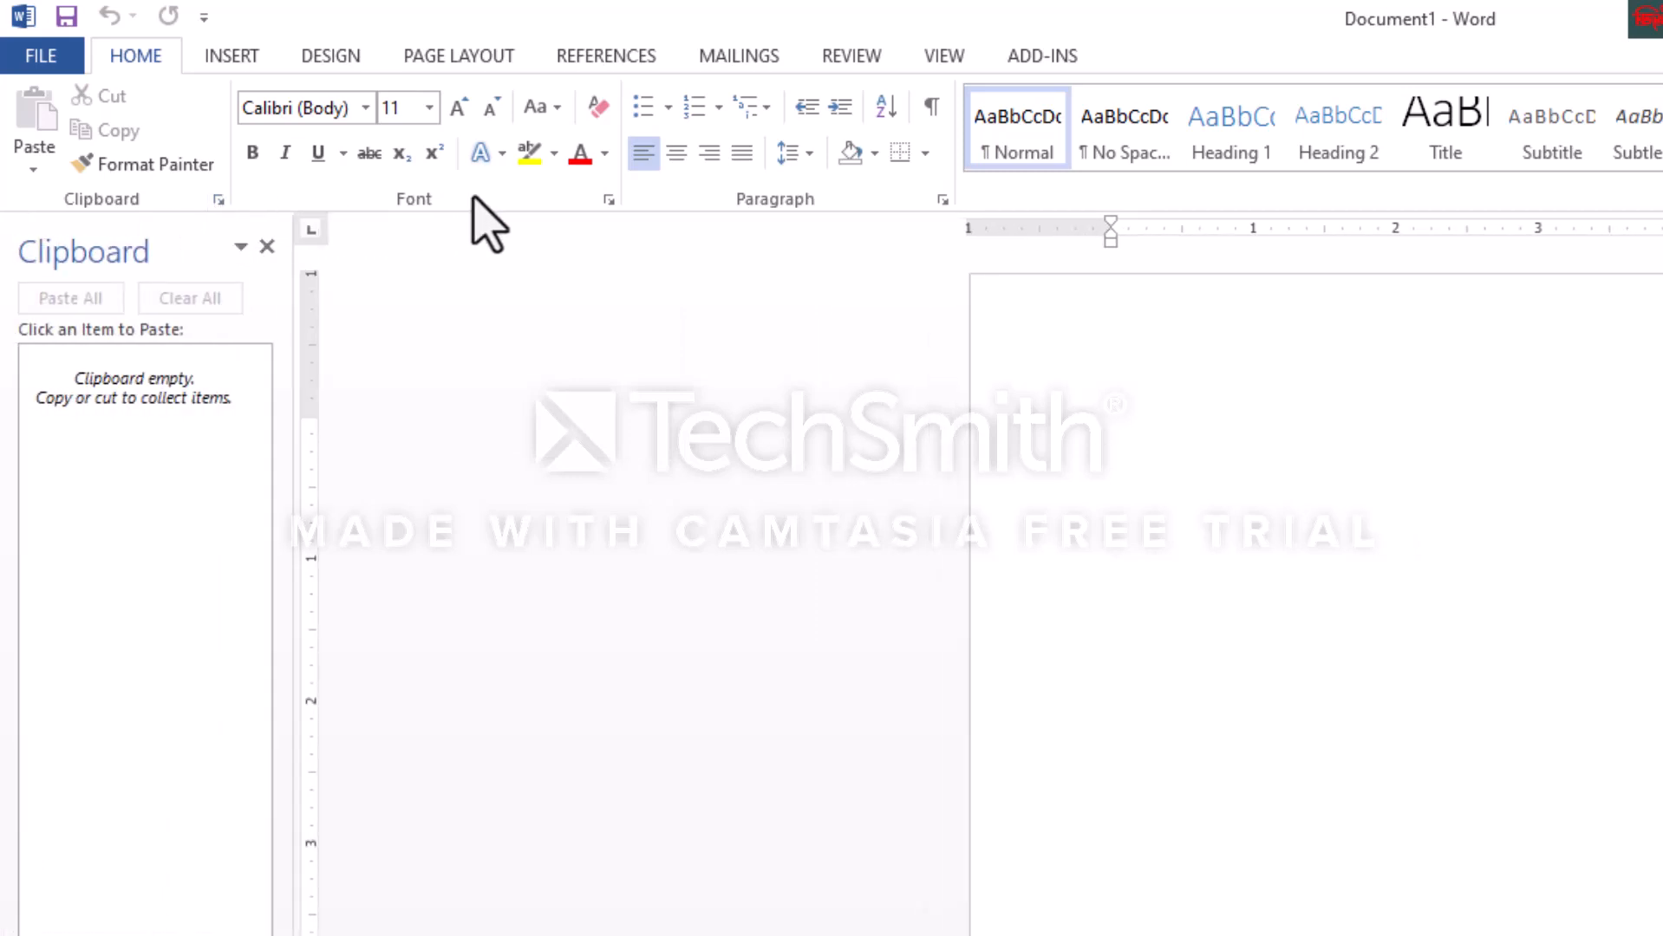
left_click(609, 200)
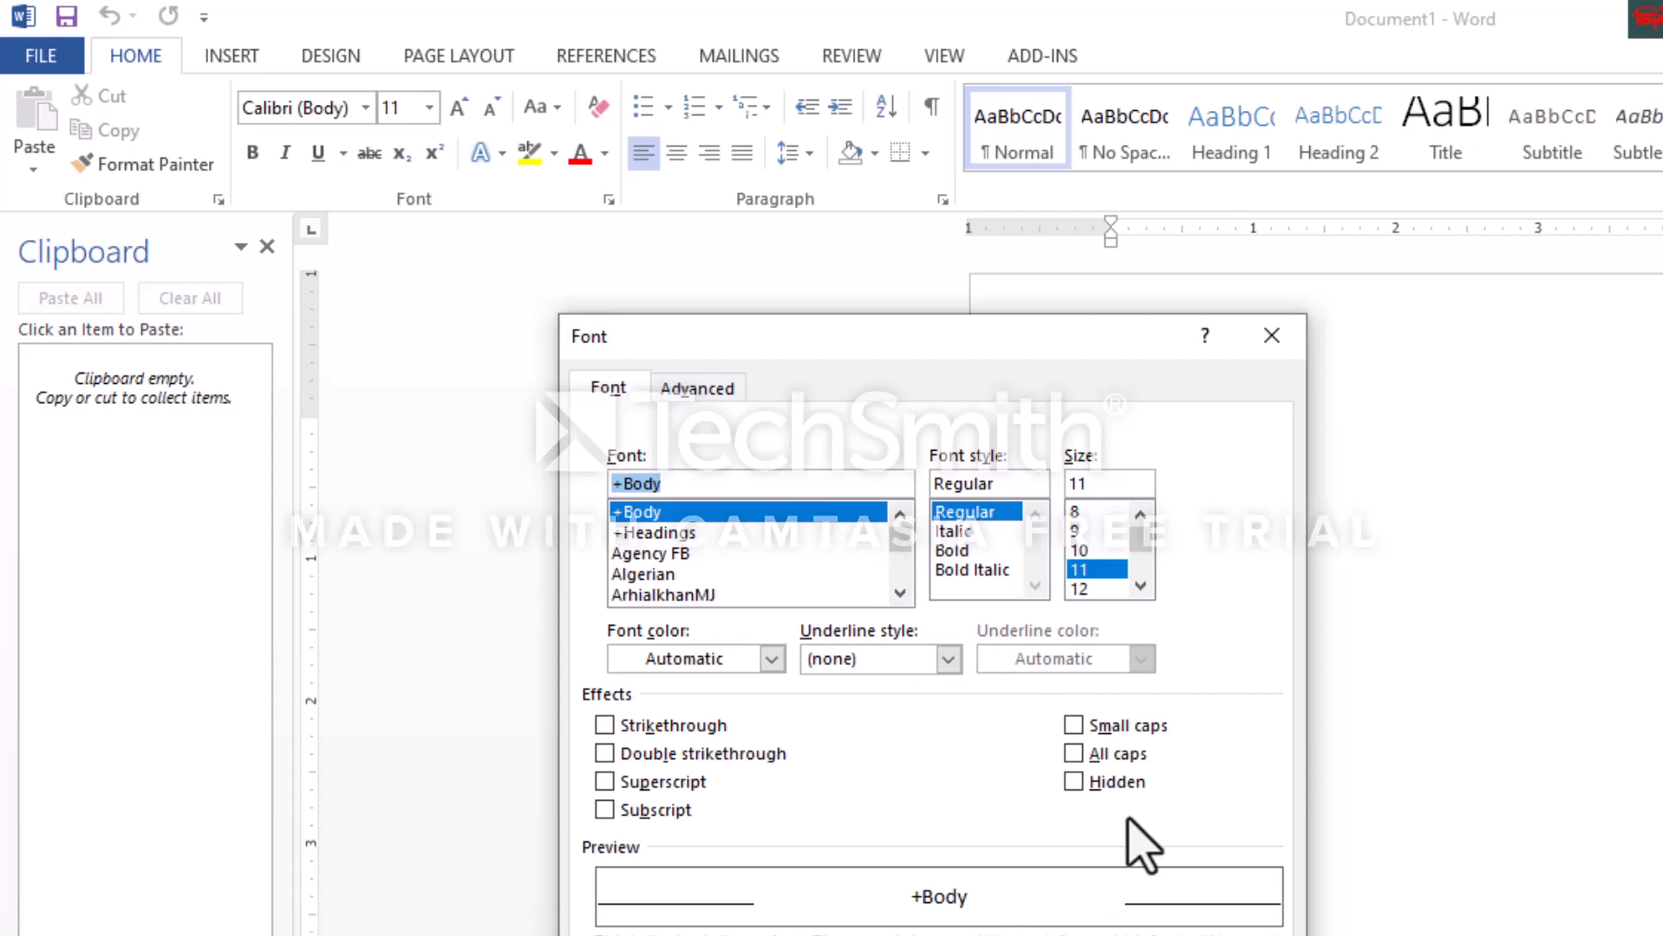
left_click(267, 246)
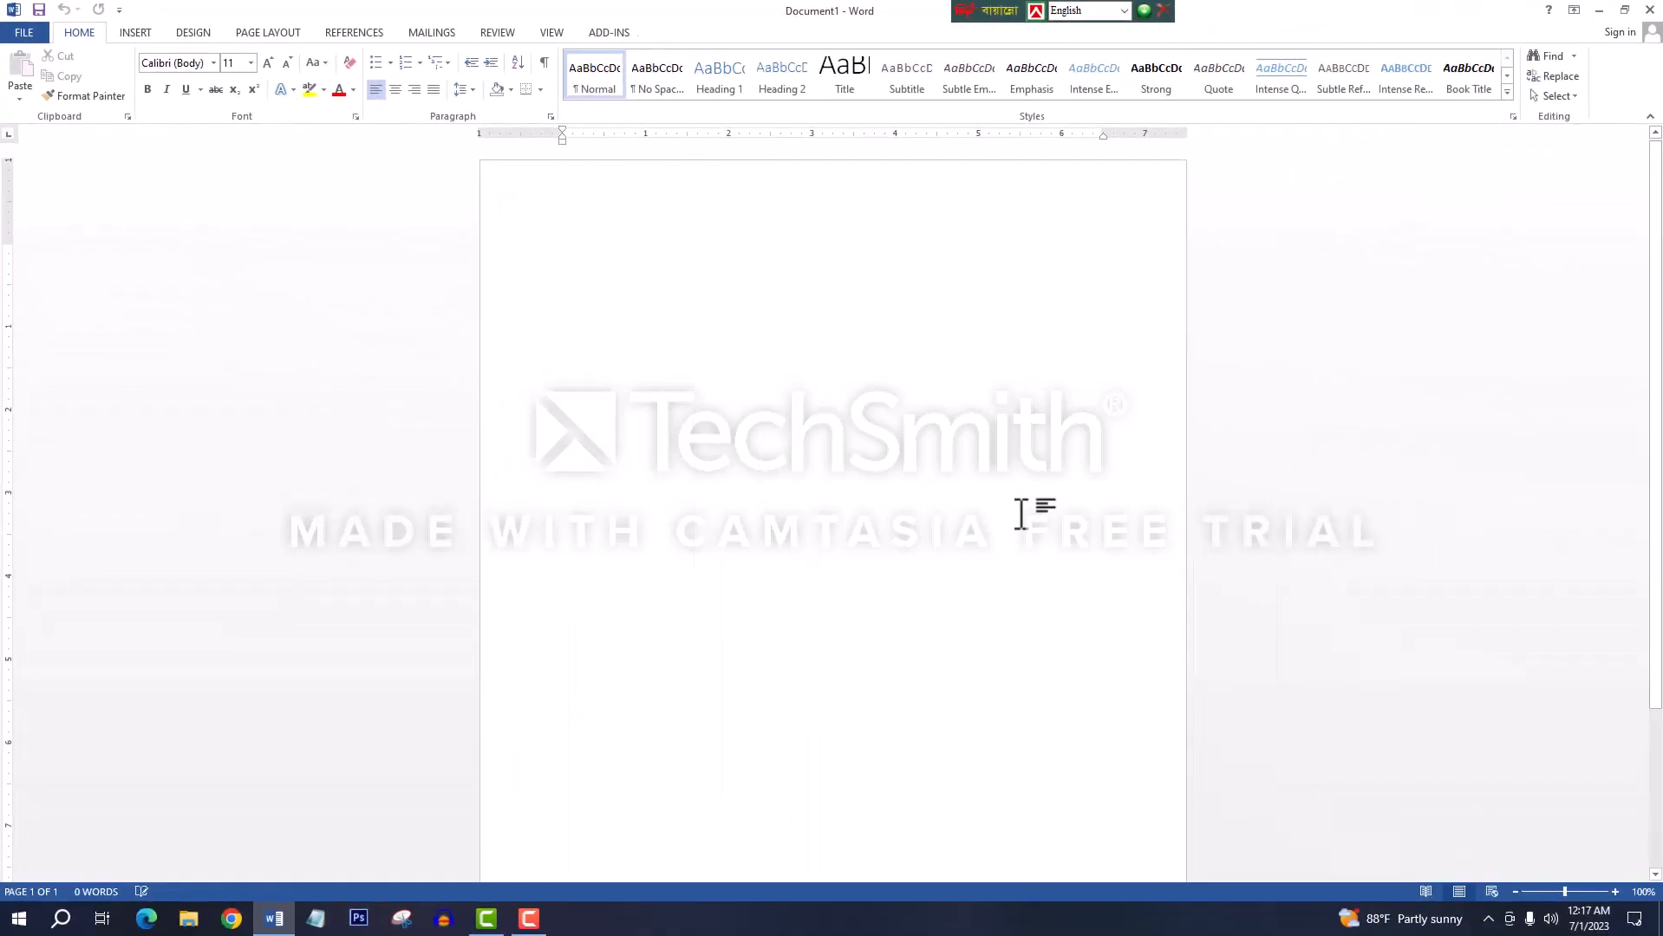
Step: Add empty paragraphs to the blank document until it extends onto a third page
scroll(1019, 524, "down", 3)
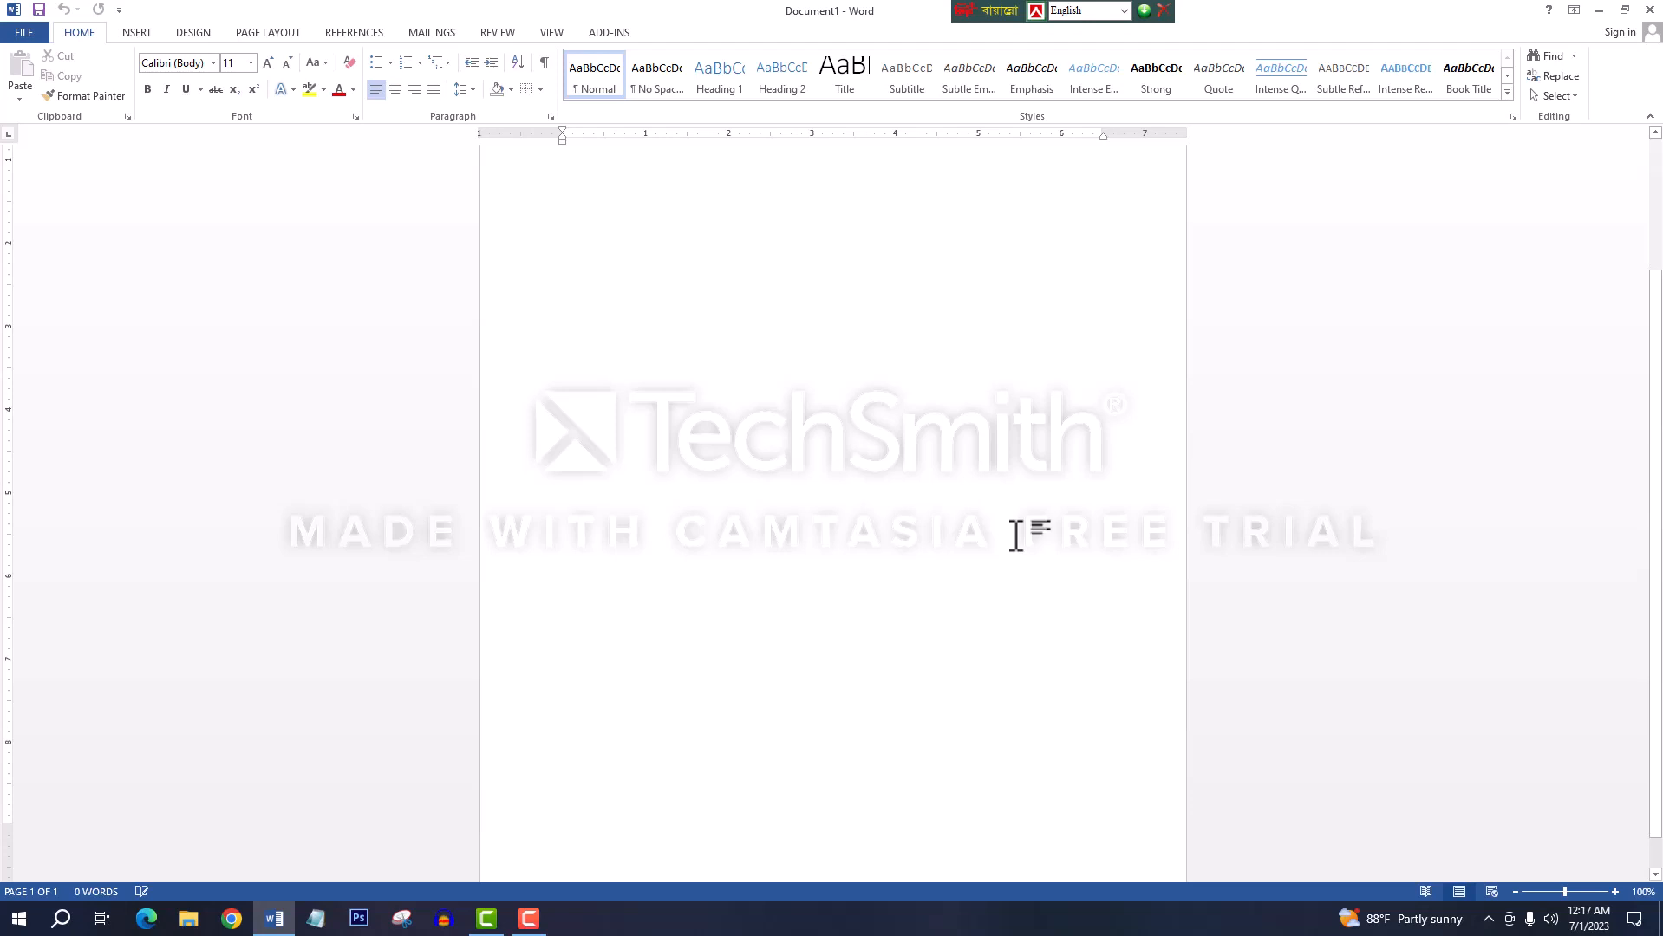
scroll(1016, 536, "up", 1)
key("Return")
key("Return")
key("Return")
key("Return")
key("Return")
key("Return")
key("Return")
key("Return")
key("Return")
key("Return")
key("Return")
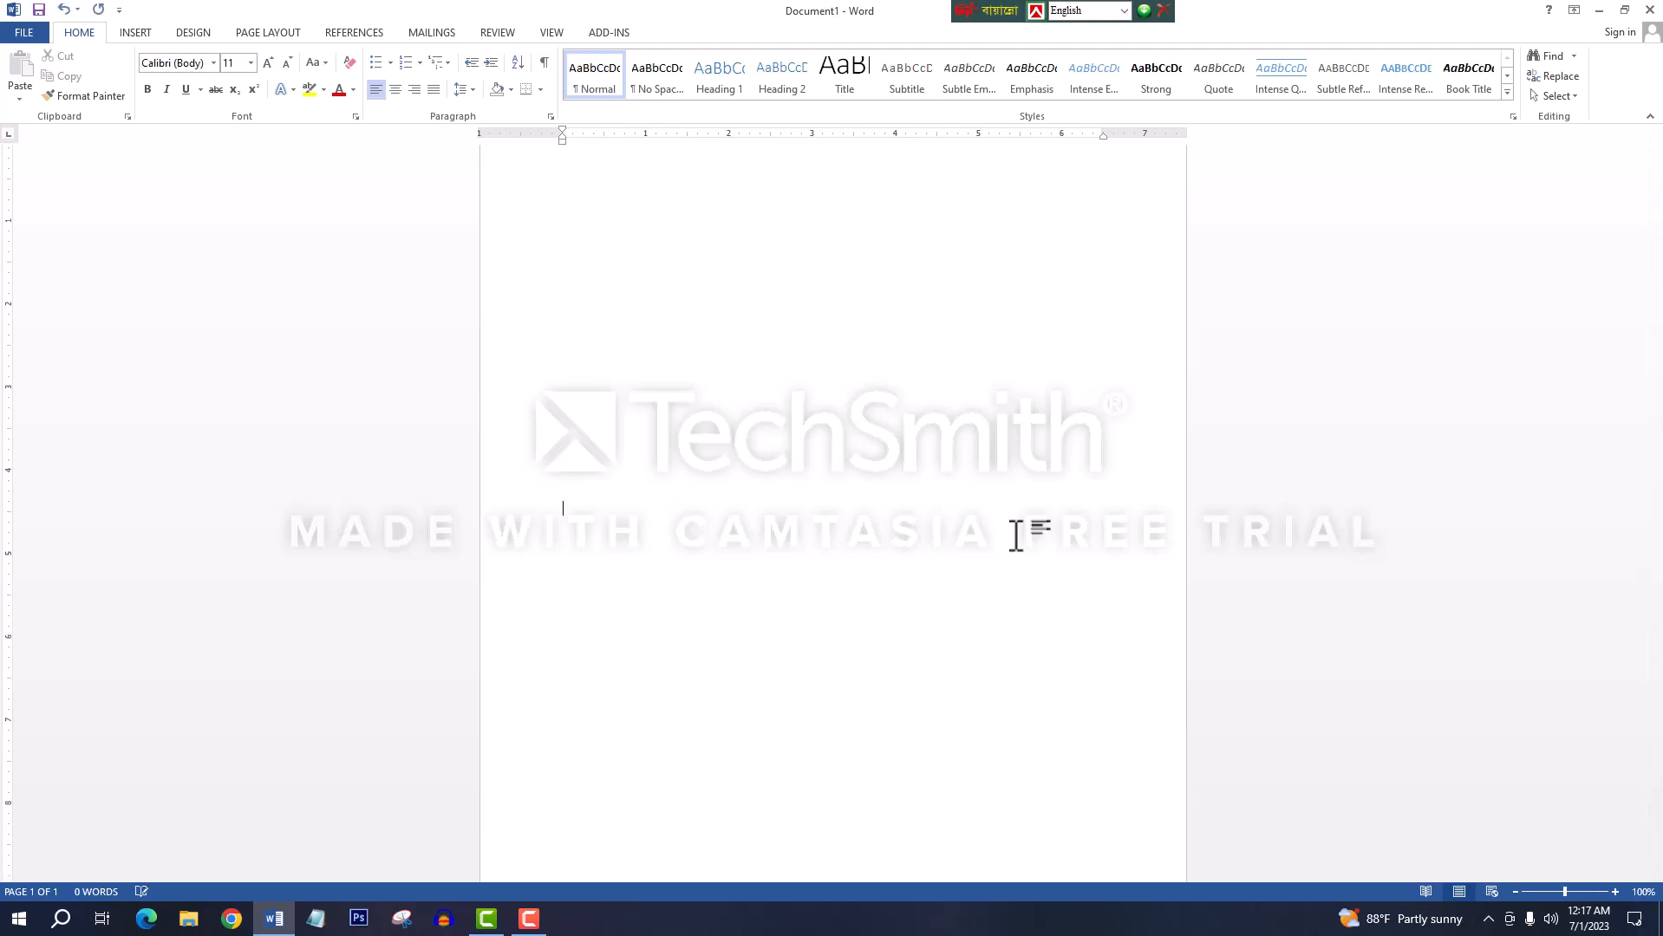
key("Return")
key("Return")
key("Return")
key("Return")
key("Return")
key("Return")
key("Return")
key("Return")
key("Return")
key("Return")
key("Return")
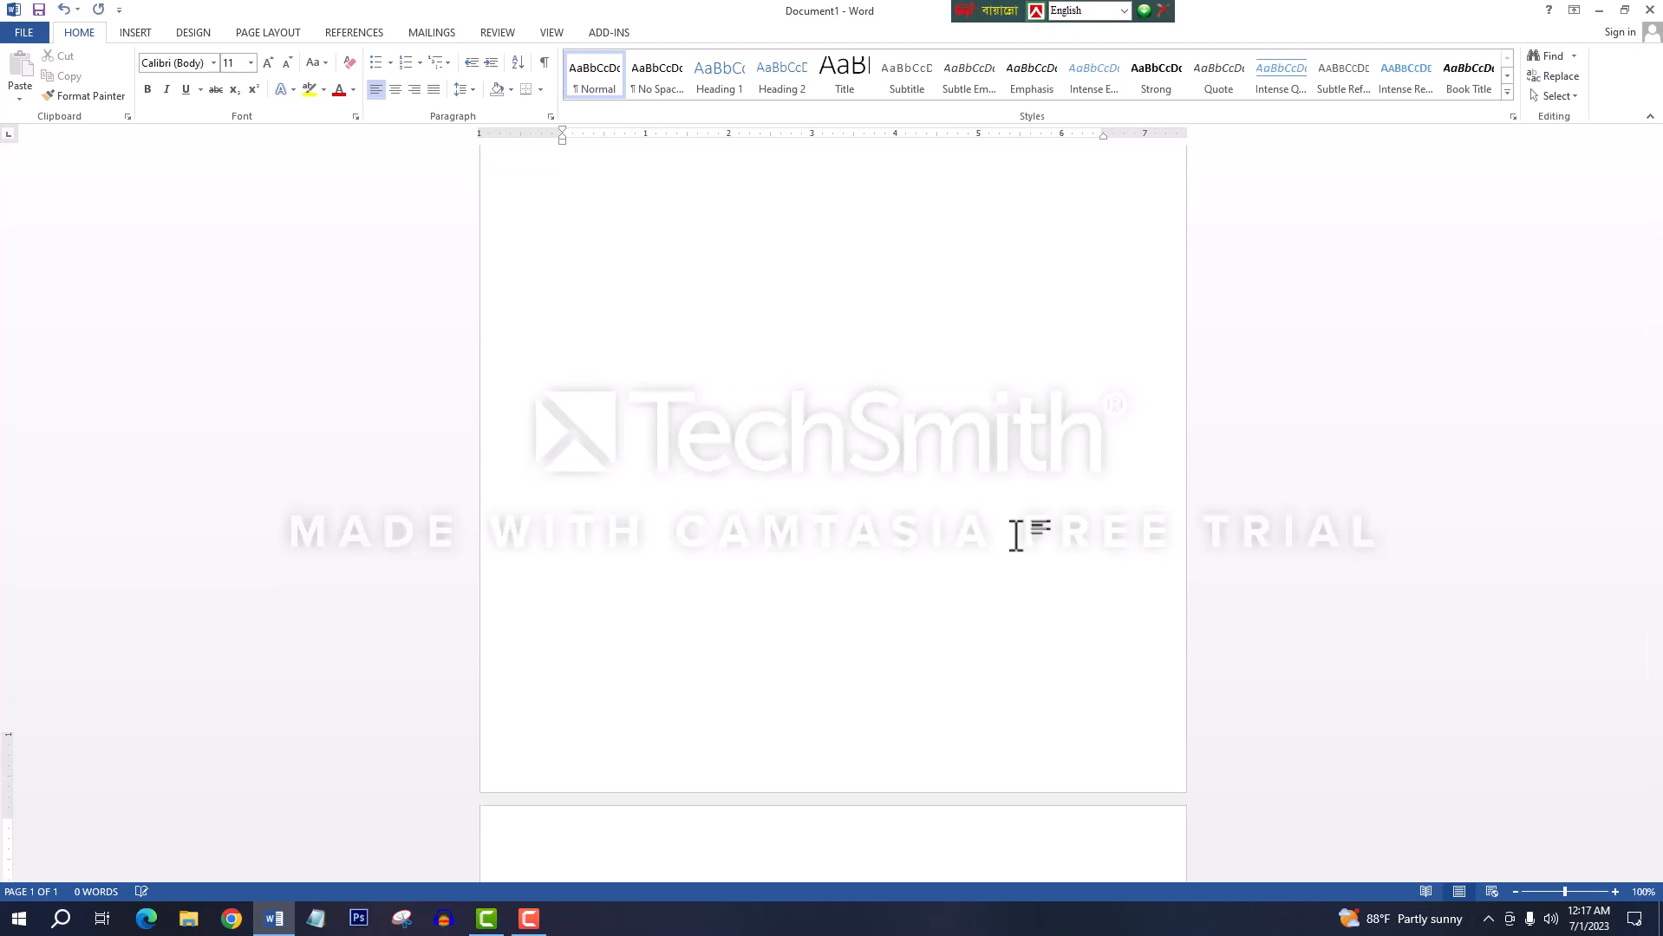
key("Return")
key("Return")
key("Return")
key("Return")
key("Return")
key("Return")
key("Return")
key("Return")
key("Return")
key("Return")
key("Return")
key("Return")
key("Return")
key("Return")
key("Return")
key("Return")
key("Return")
key("Return")
key("Return")
key("Return")
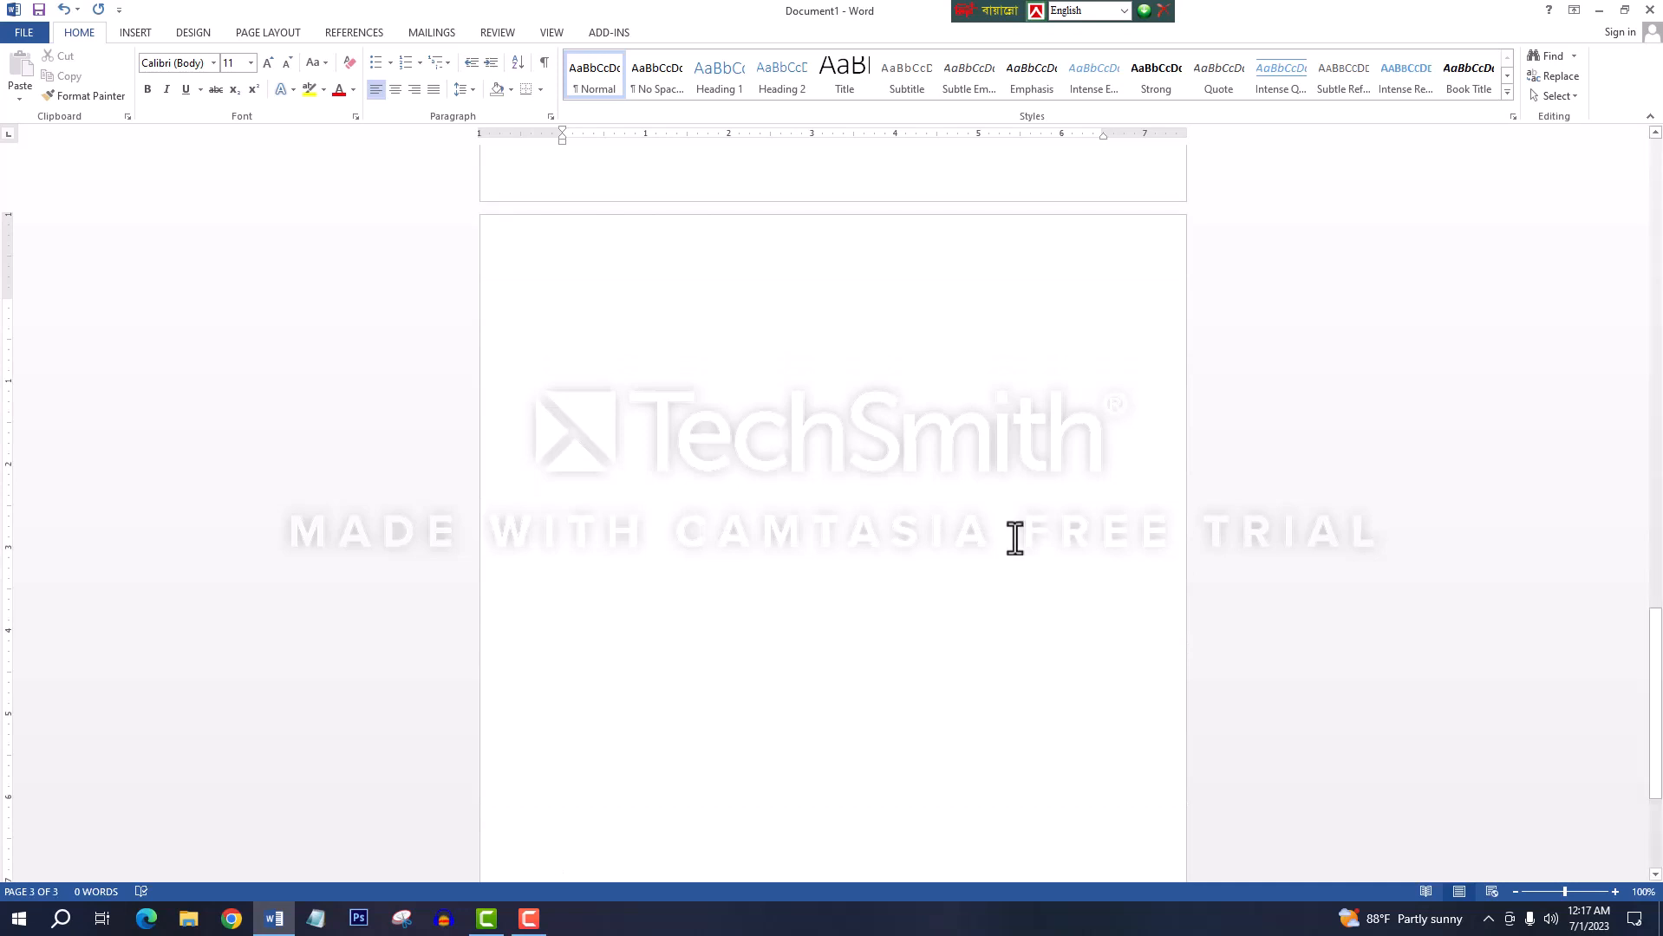
Step: Look through the document's blank pages from the third page back to the earlier ones
scroll(1010, 650, "down", 3)
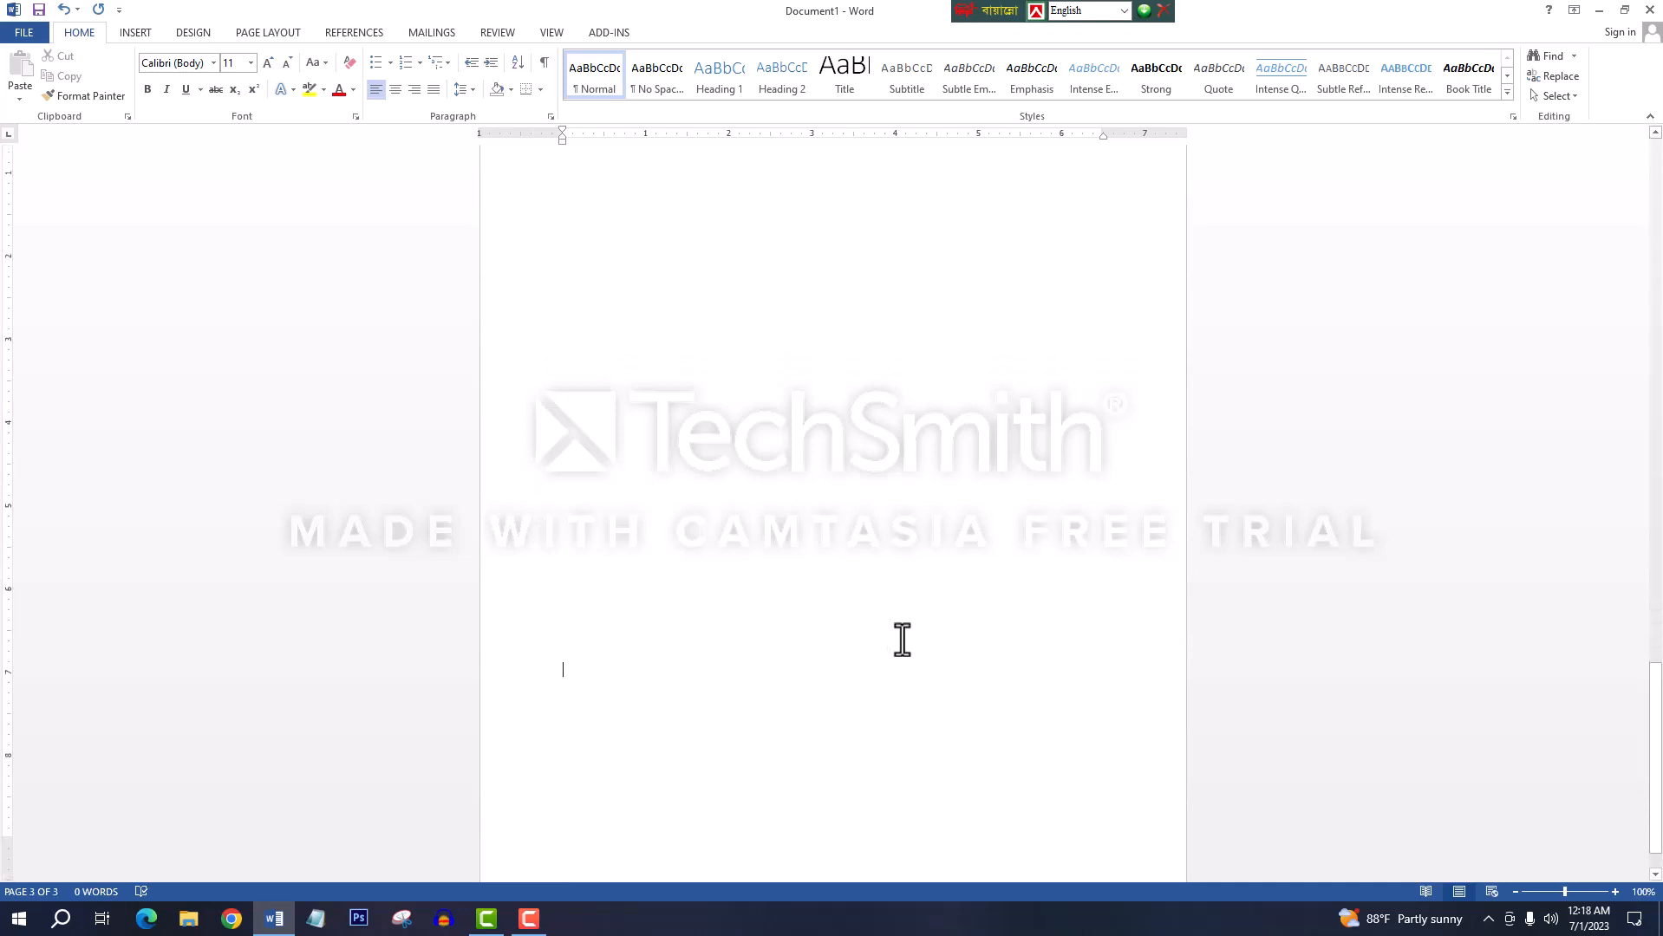
scroll(903, 640, "up", 4)
scroll(902, 640, "down", 3)
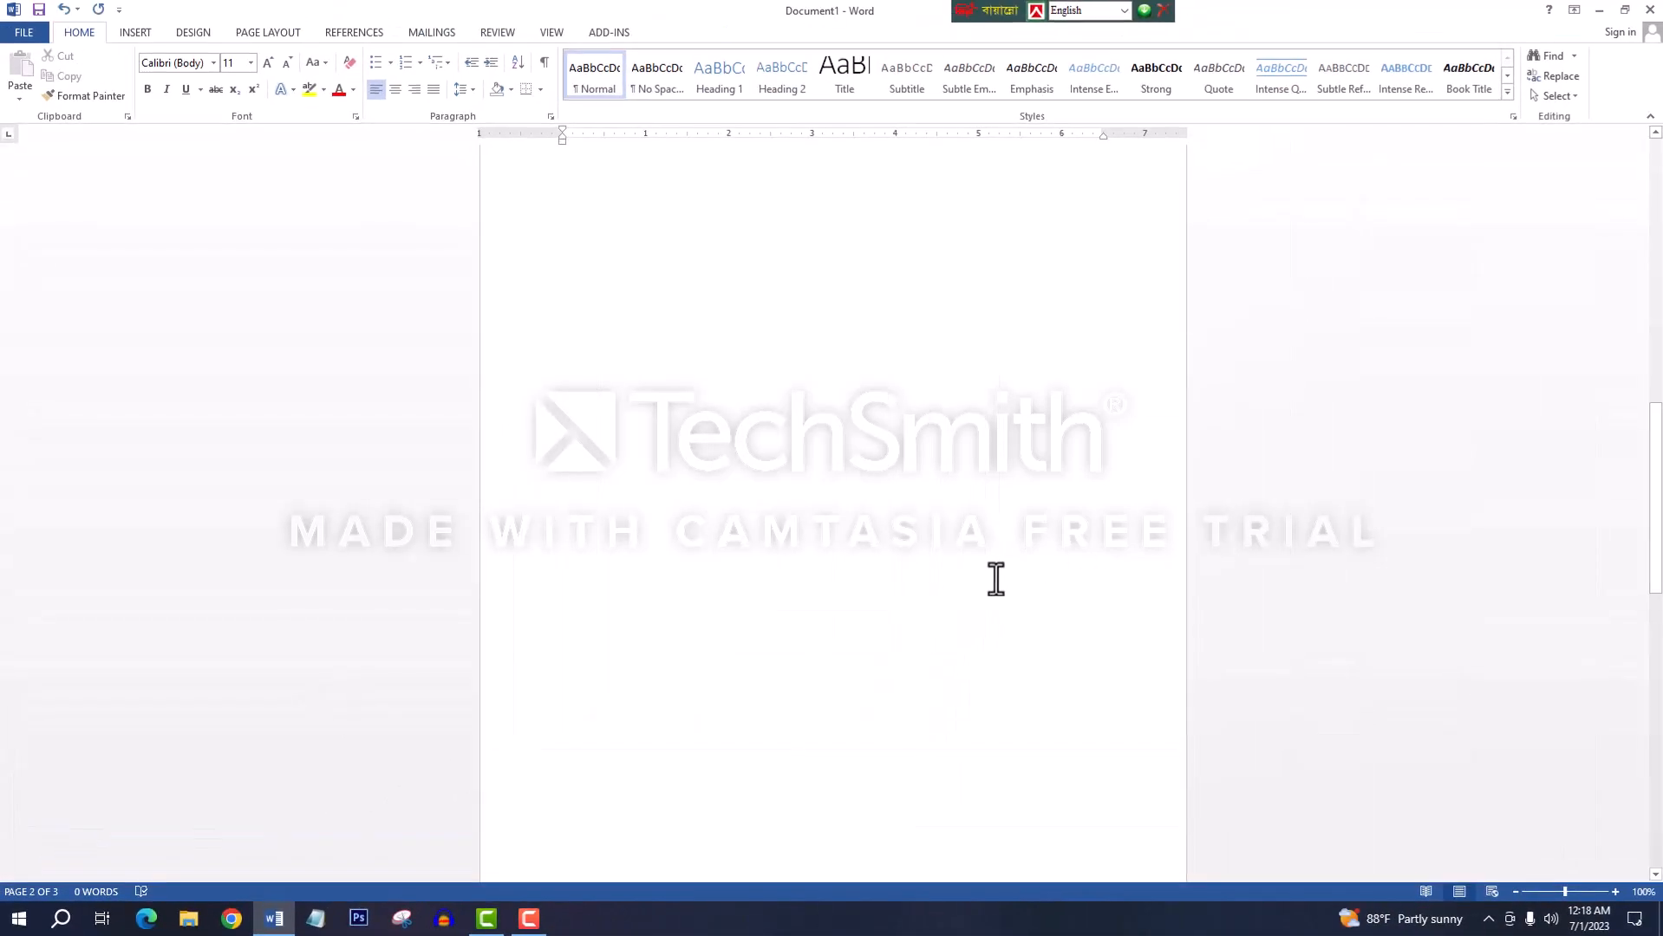
scroll(997, 579, "up", 3)
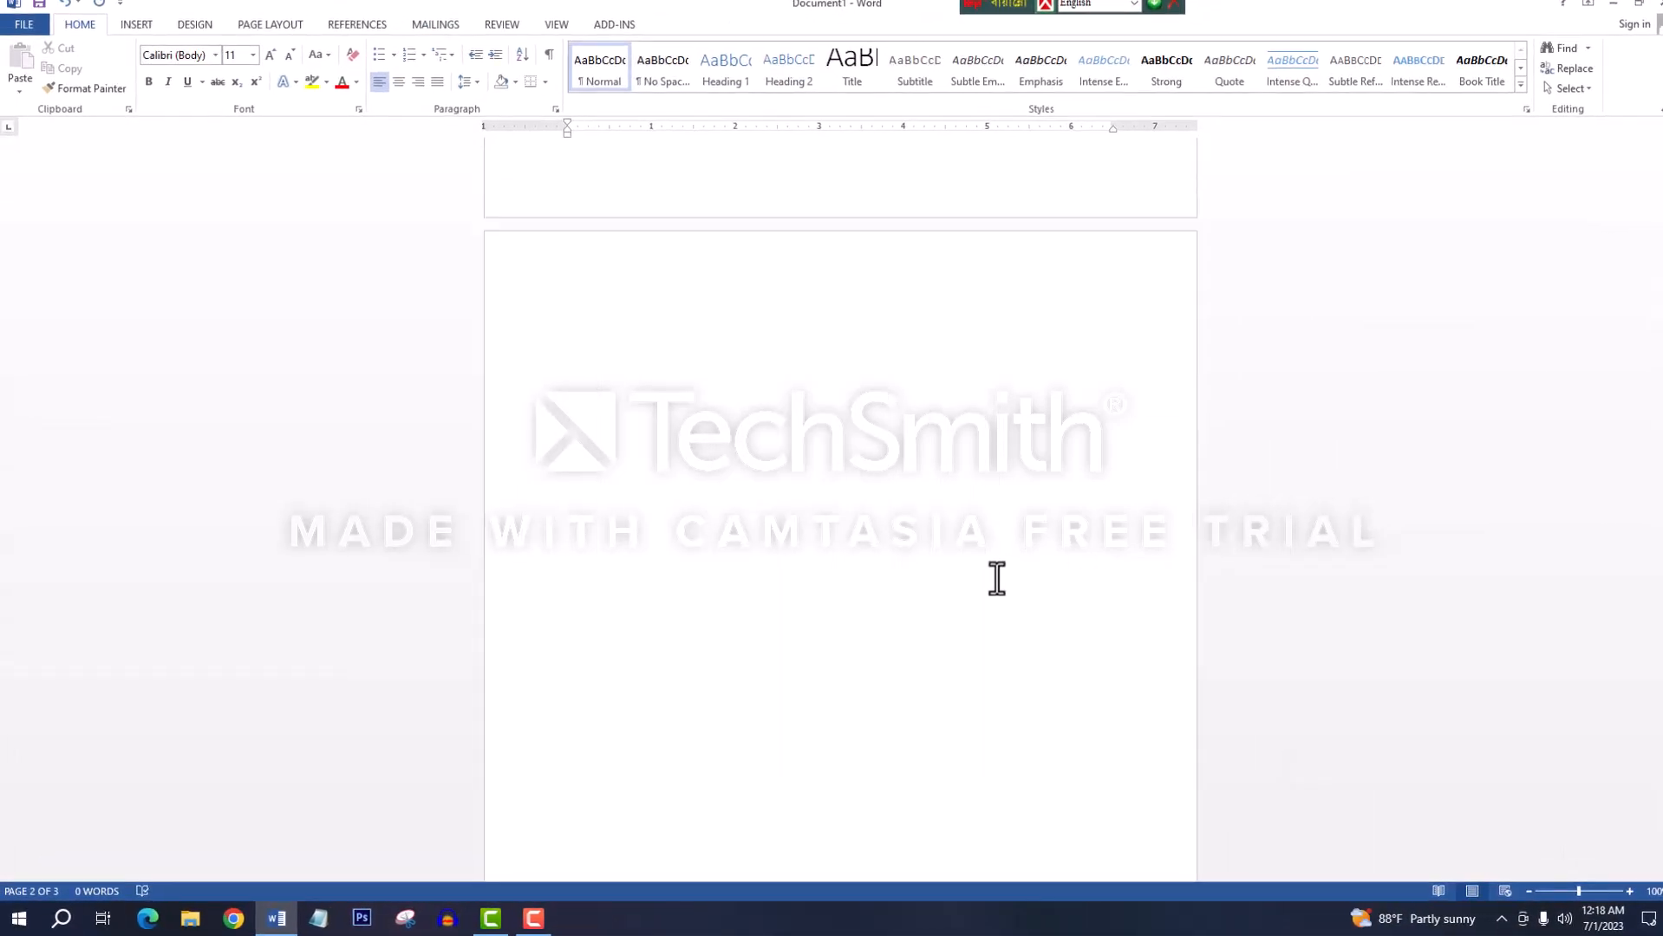
left_click(1384, 422)
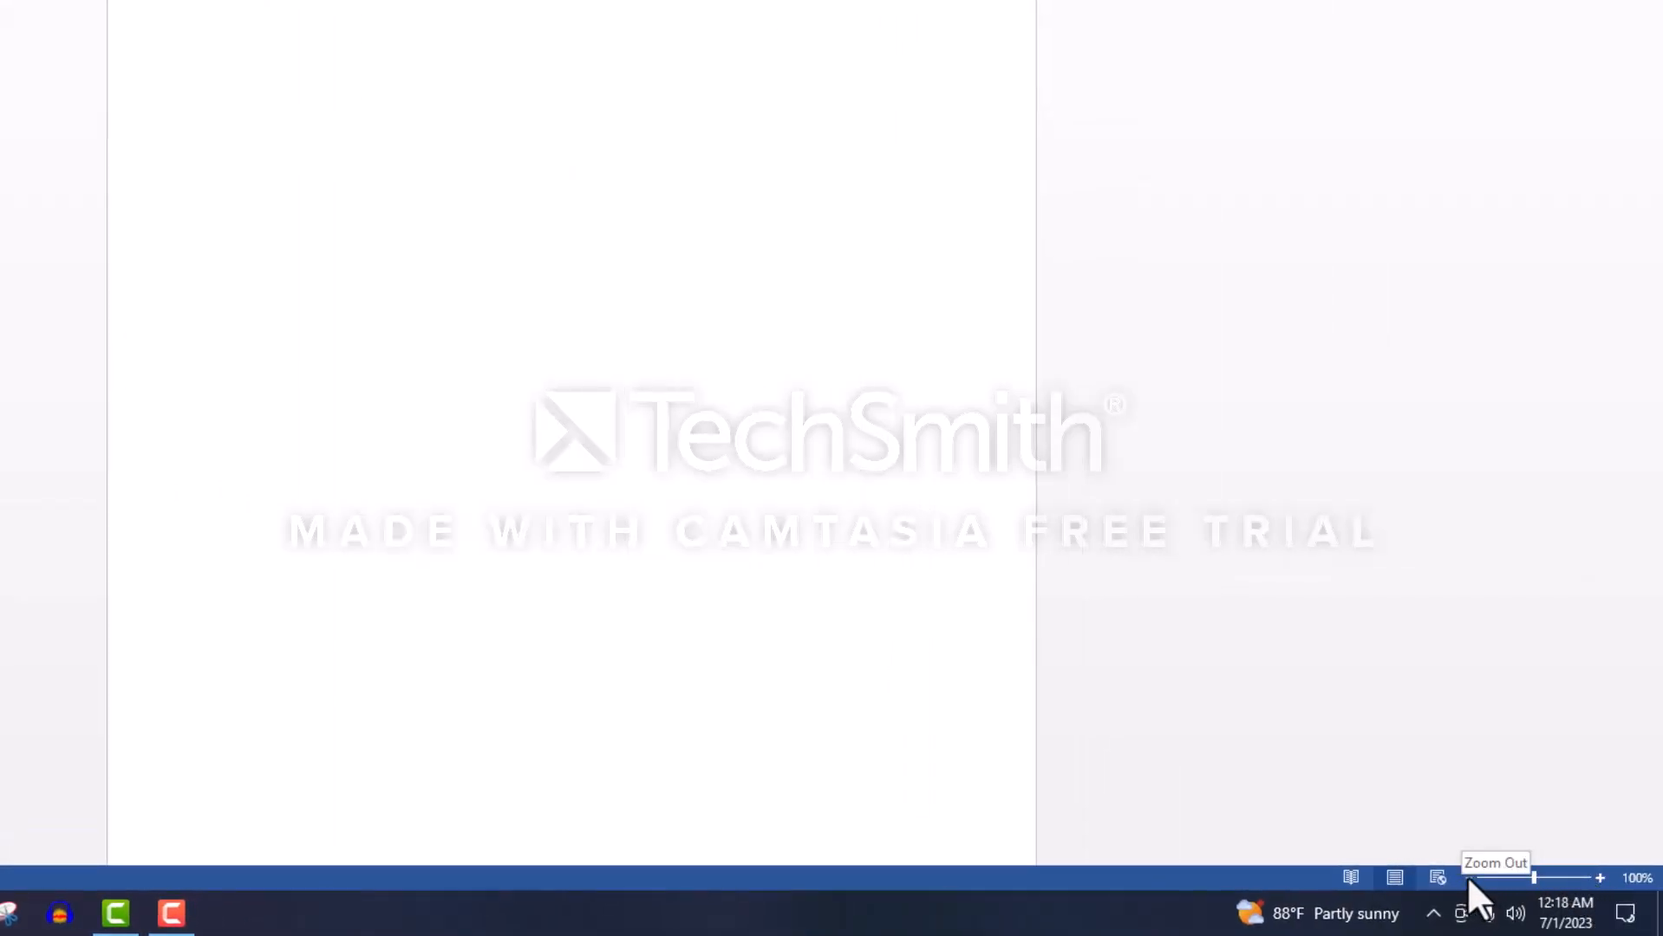
Step: Enlarge the document view to 120% zoom
left_click(1600, 876)
left_click(1600, 876)
left_click(1600, 876)
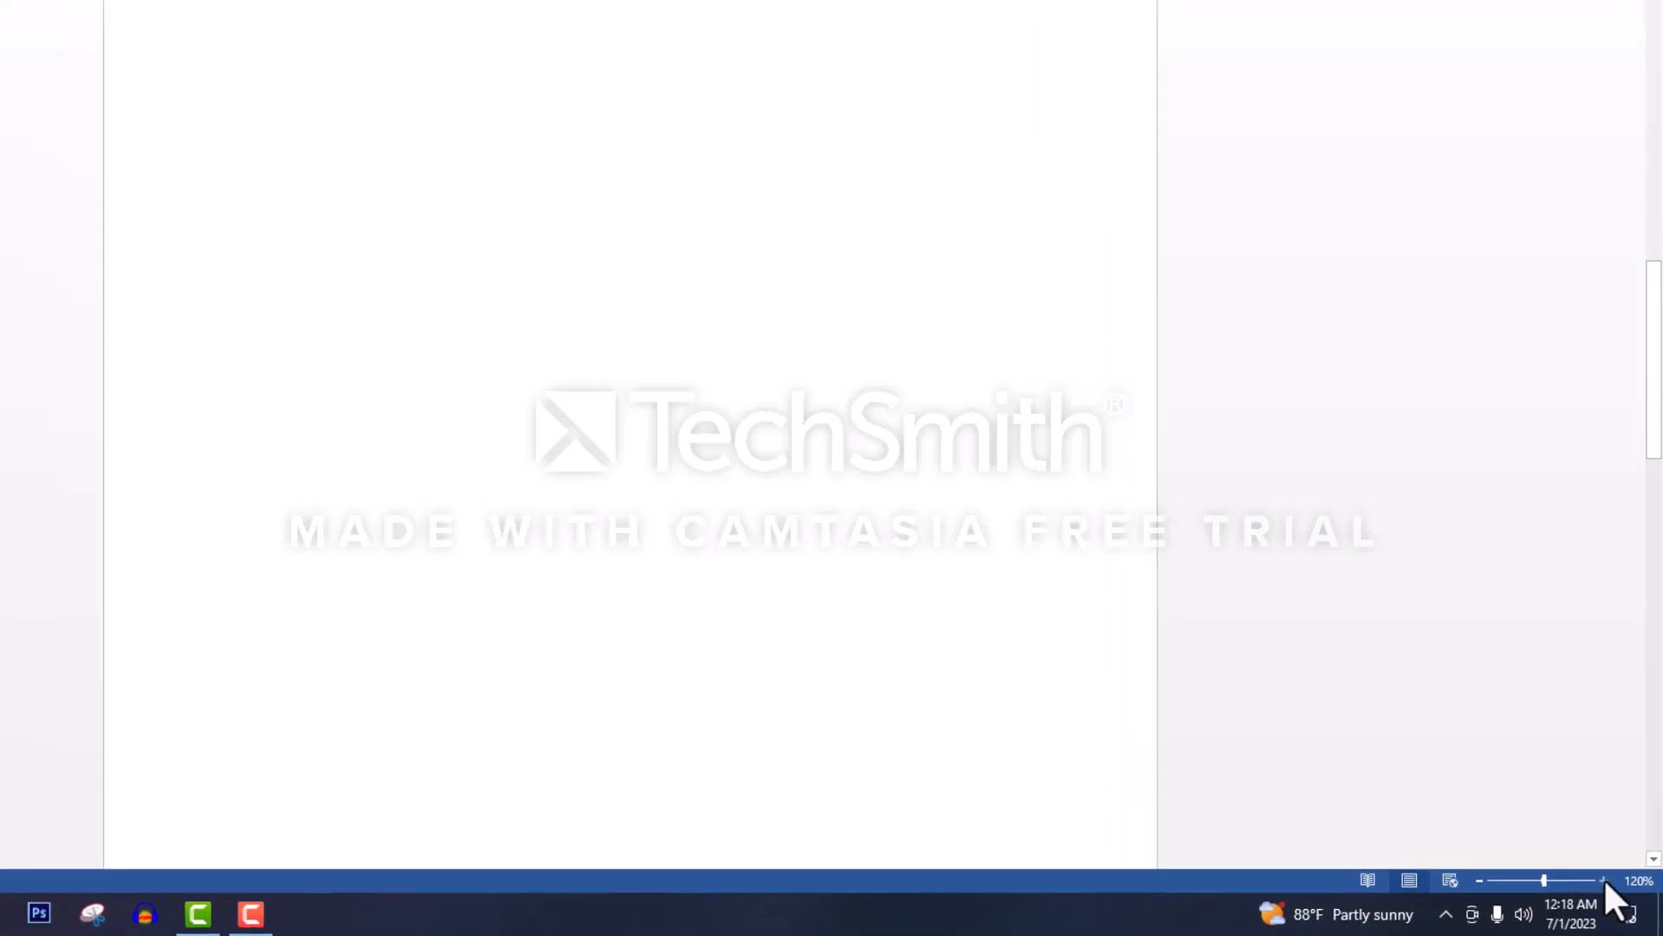
Step: Enlarge the document view to 140% zoom and reduce it to the minimum of 10%
left_click(1615, 890)
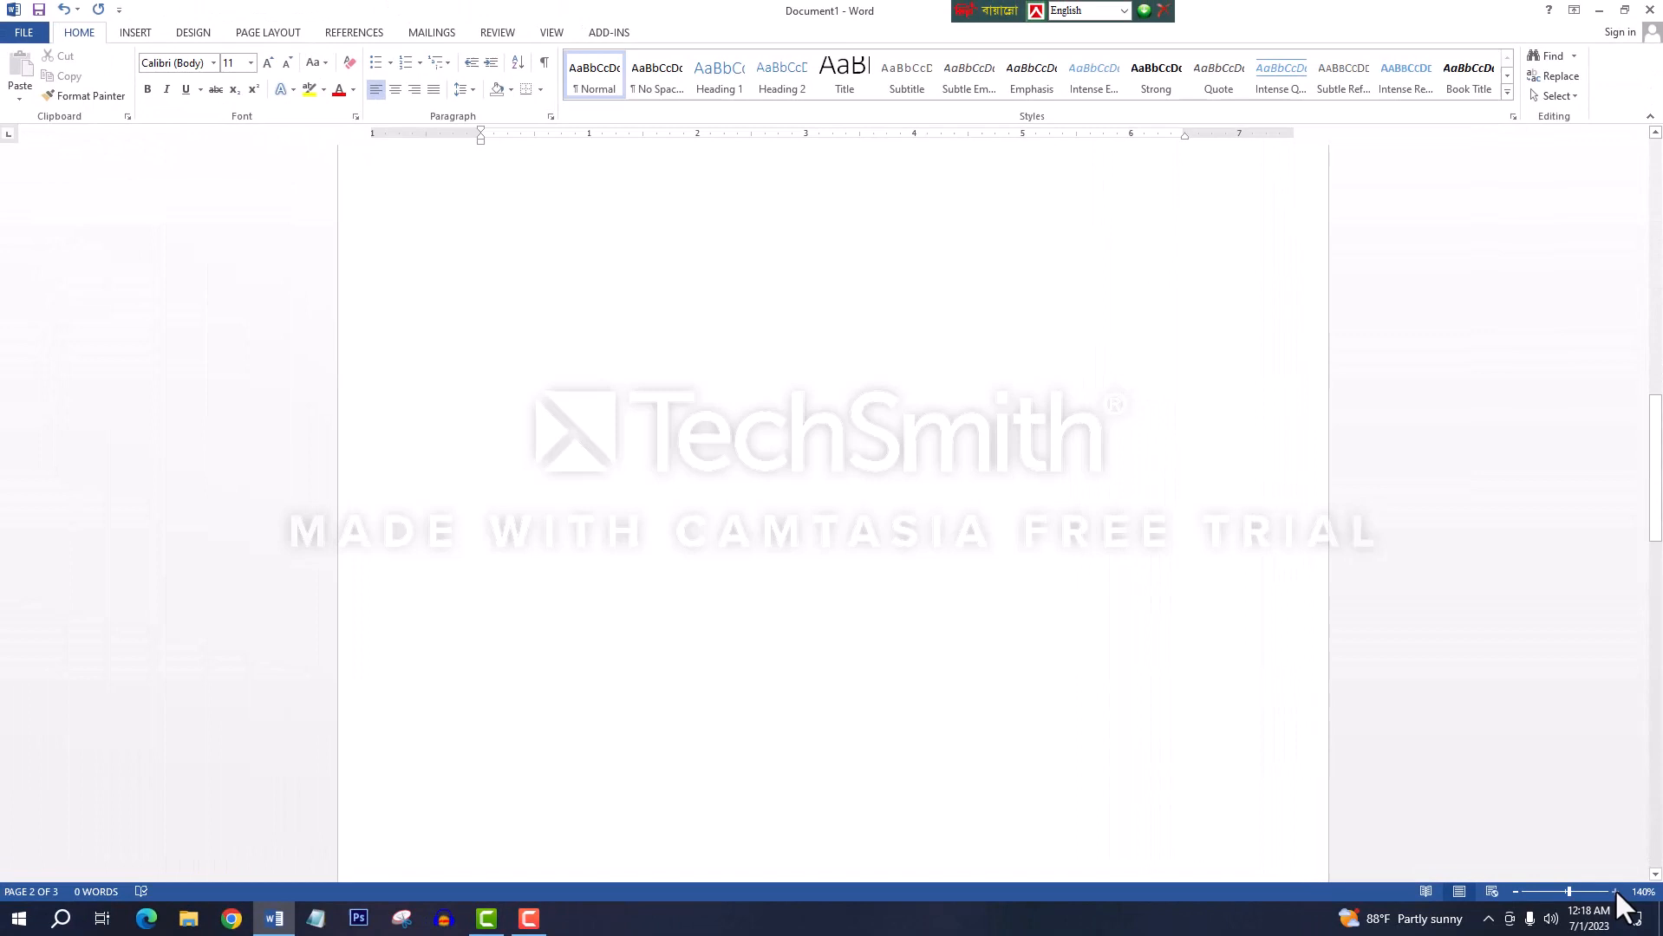
left_click(1515, 892)
left_click(1515, 891)
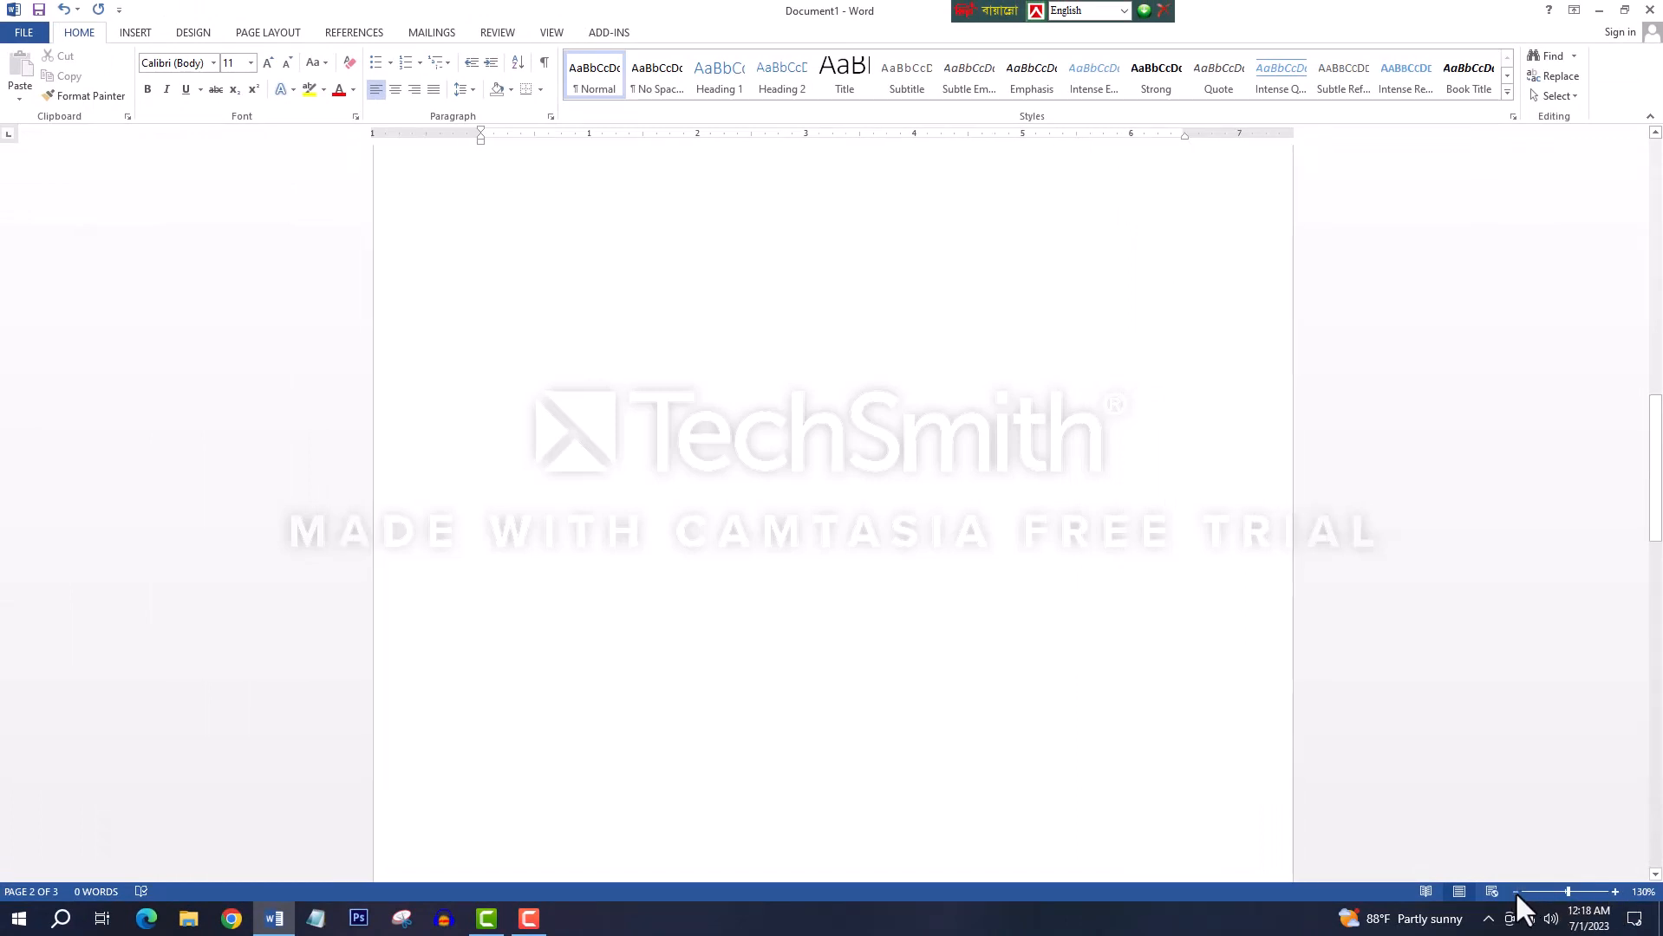
left_click(1514, 891)
left_click(1515, 892)
left_click(1515, 892)
left_click(1515, 891)
left_click(1515, 892)
left_click(1515, 891)
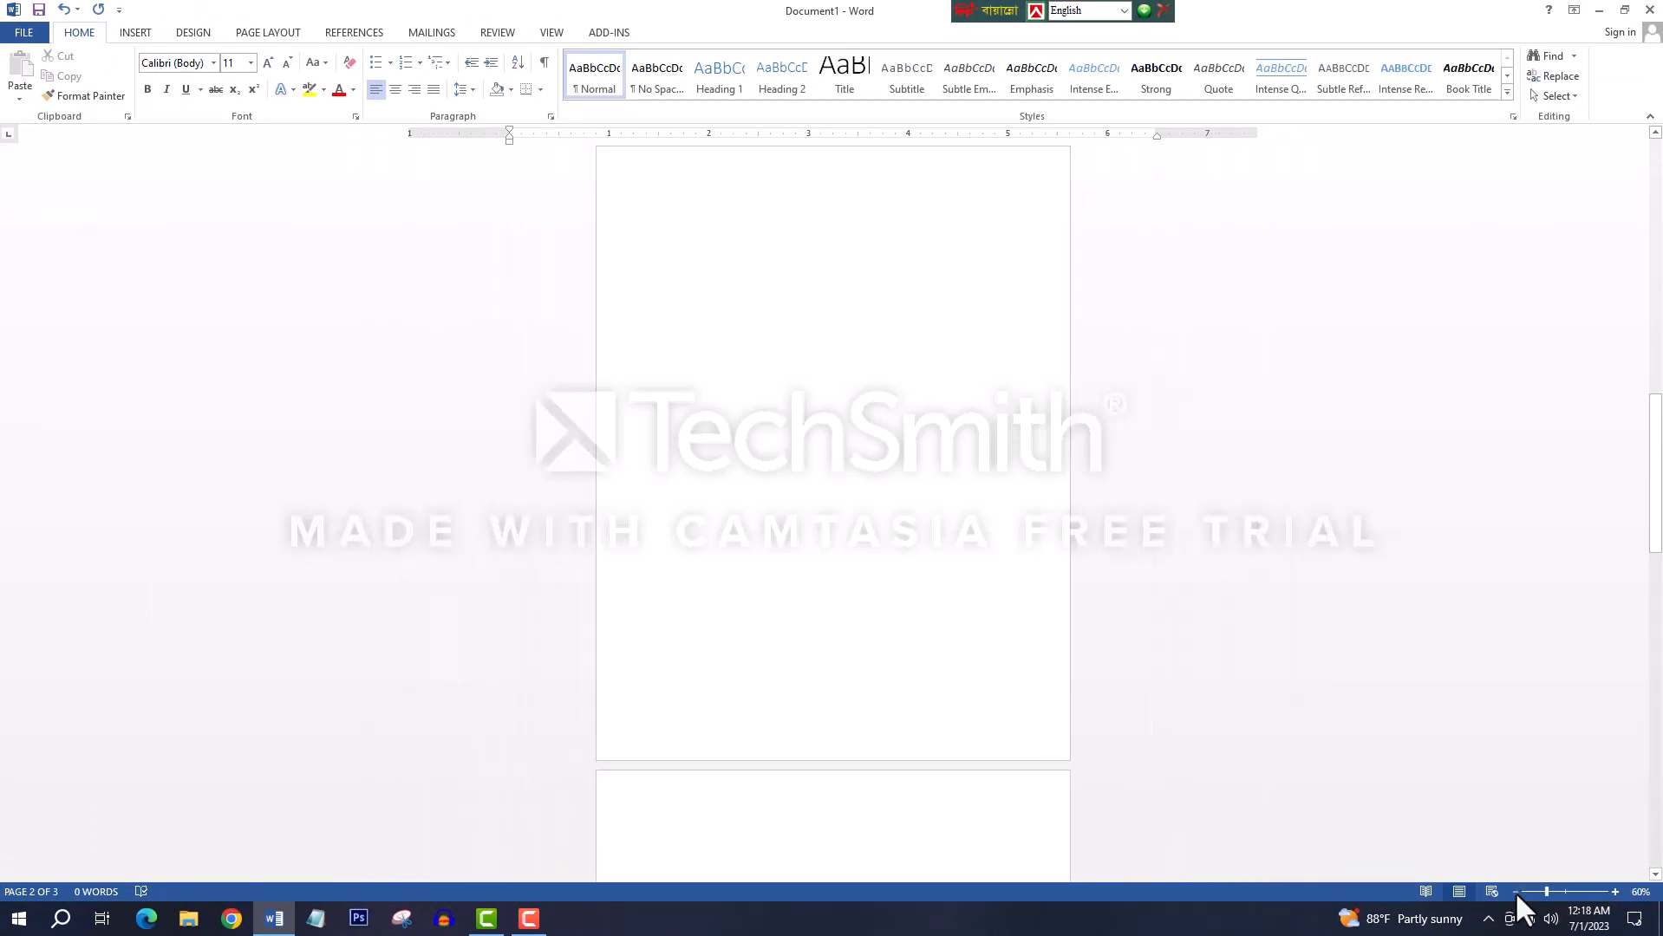
left_click(1515, 891)
double_click(1515, 891)
double_click(1514, 891)
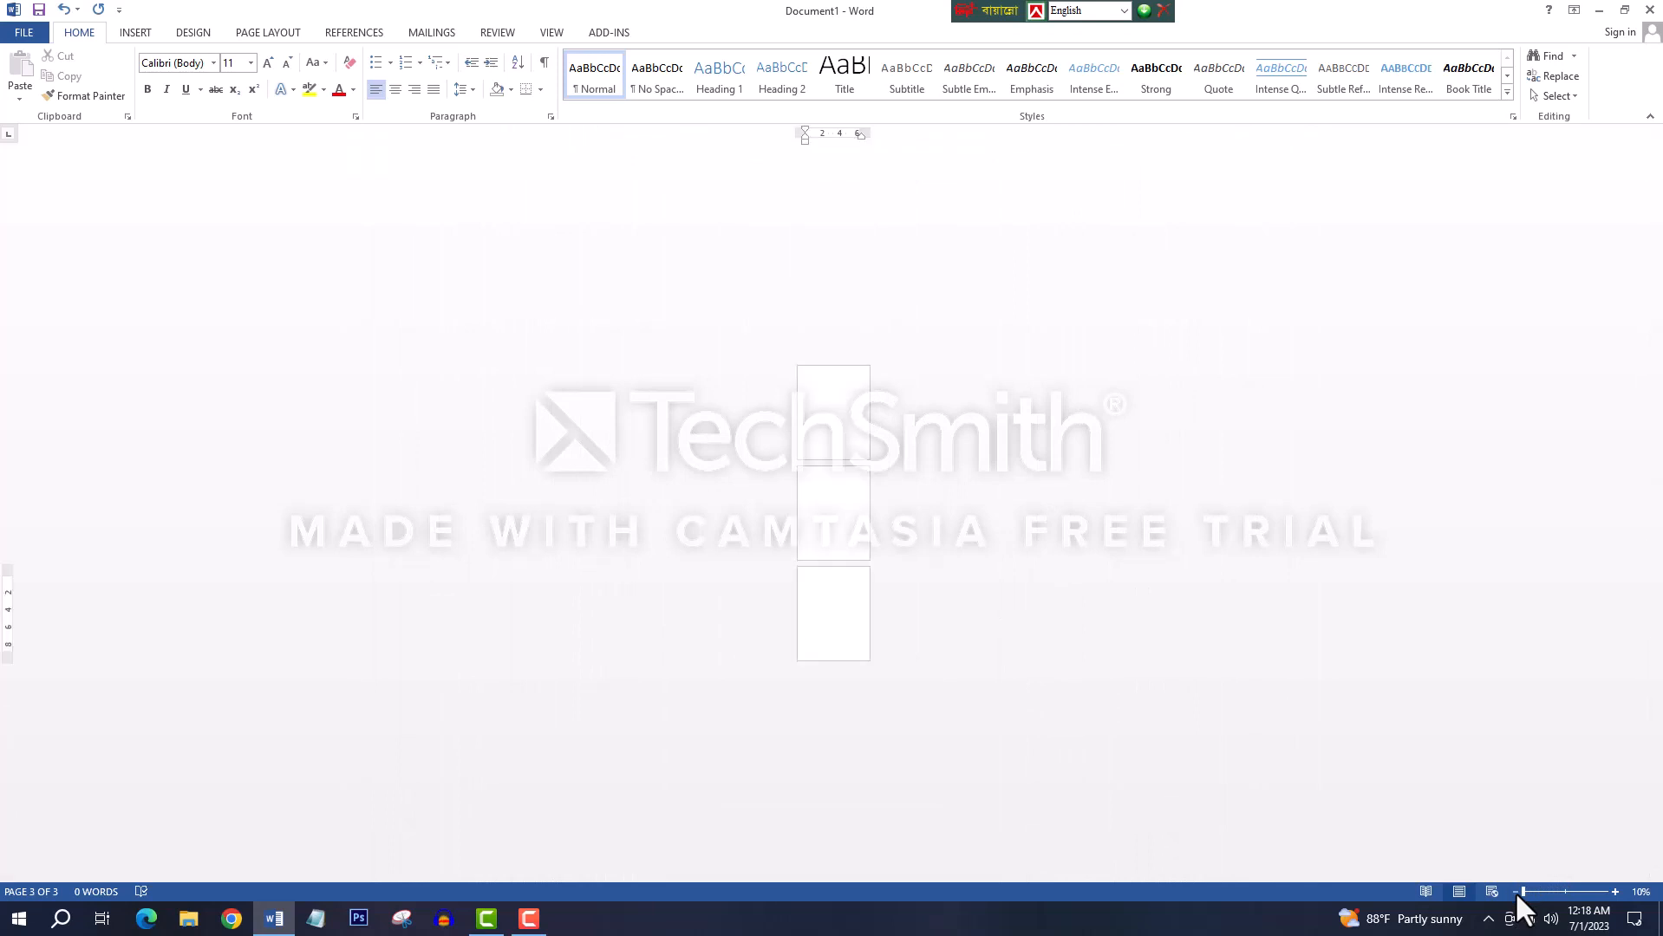
Step: Enlarge the document view to the maximum of 500% zoom and return it to 100%
left_click(1610, 889)
left_click(1610, 889)
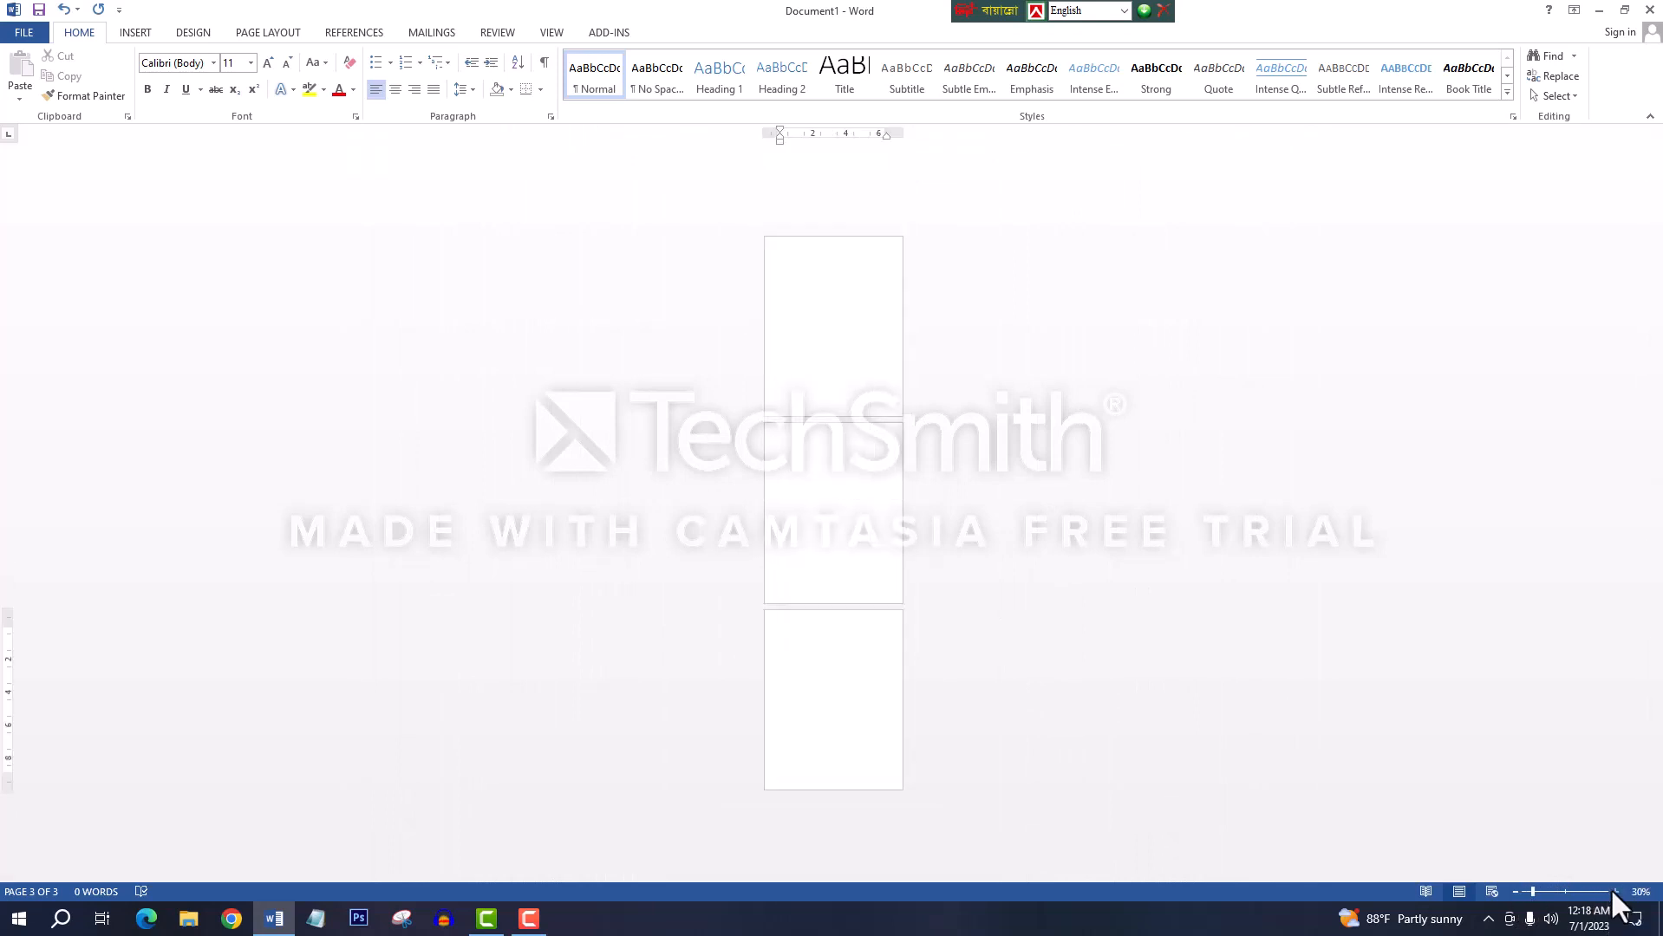
double_click(1610, 888)
double_click(1611, 889)
double_click(1610, 889)
double_click(1610, 889)
double_click(1613, 891)
double_click(1613, 892)
double_click(1613, 891)
double_click(1613, 891)
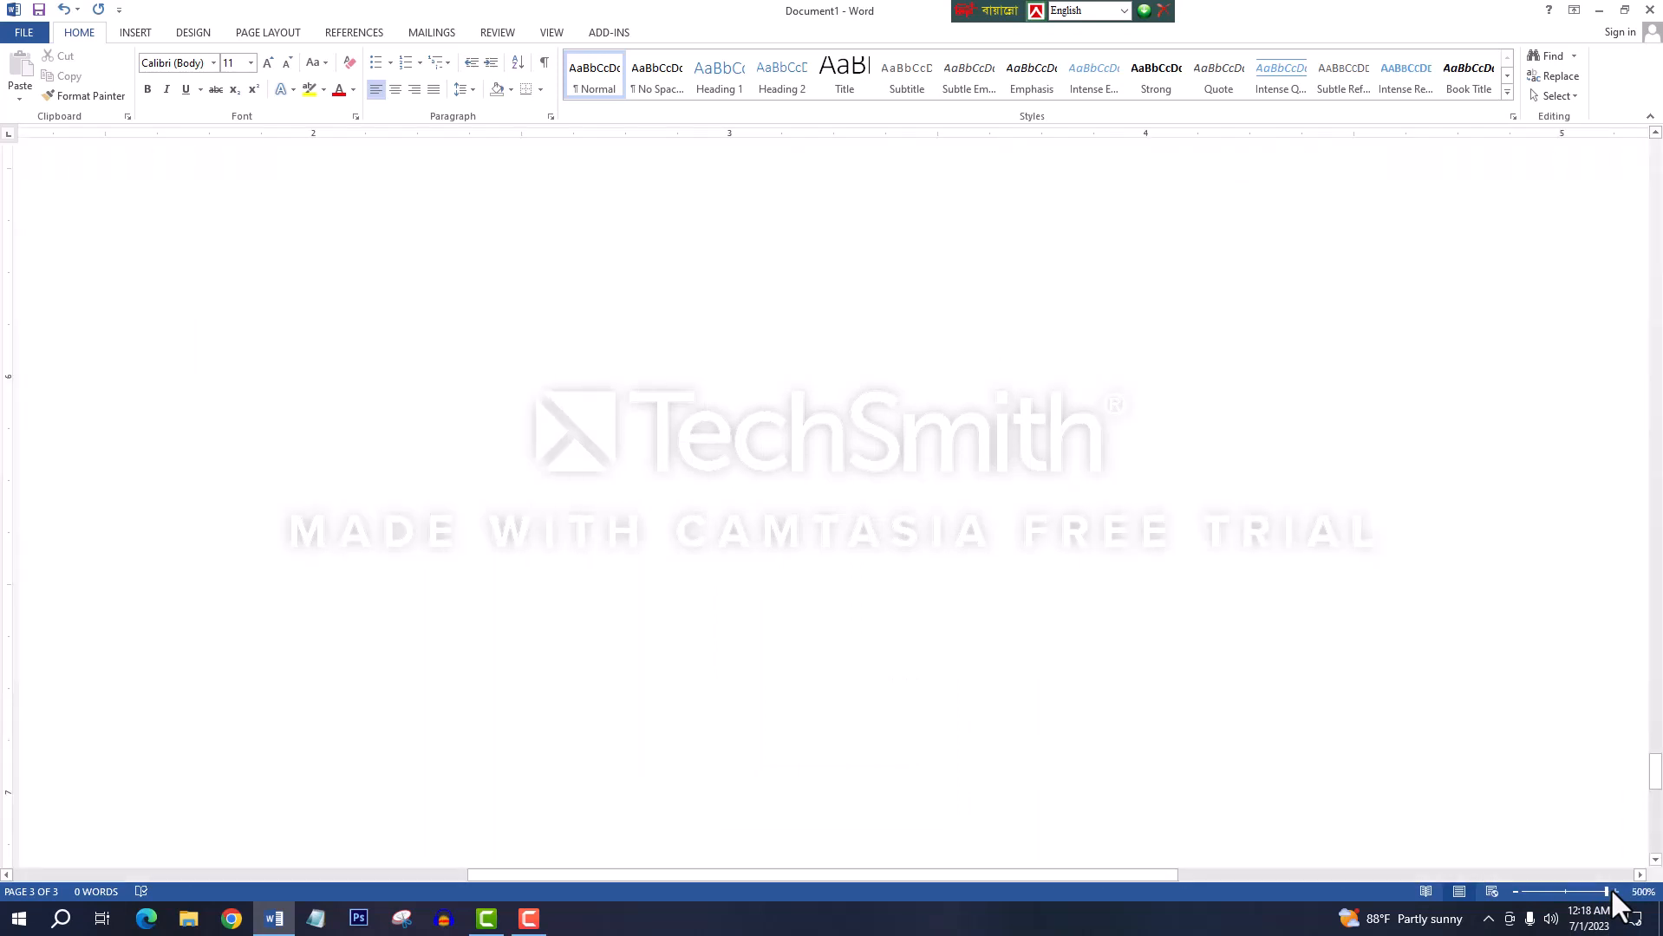
left_click(1566, 892)
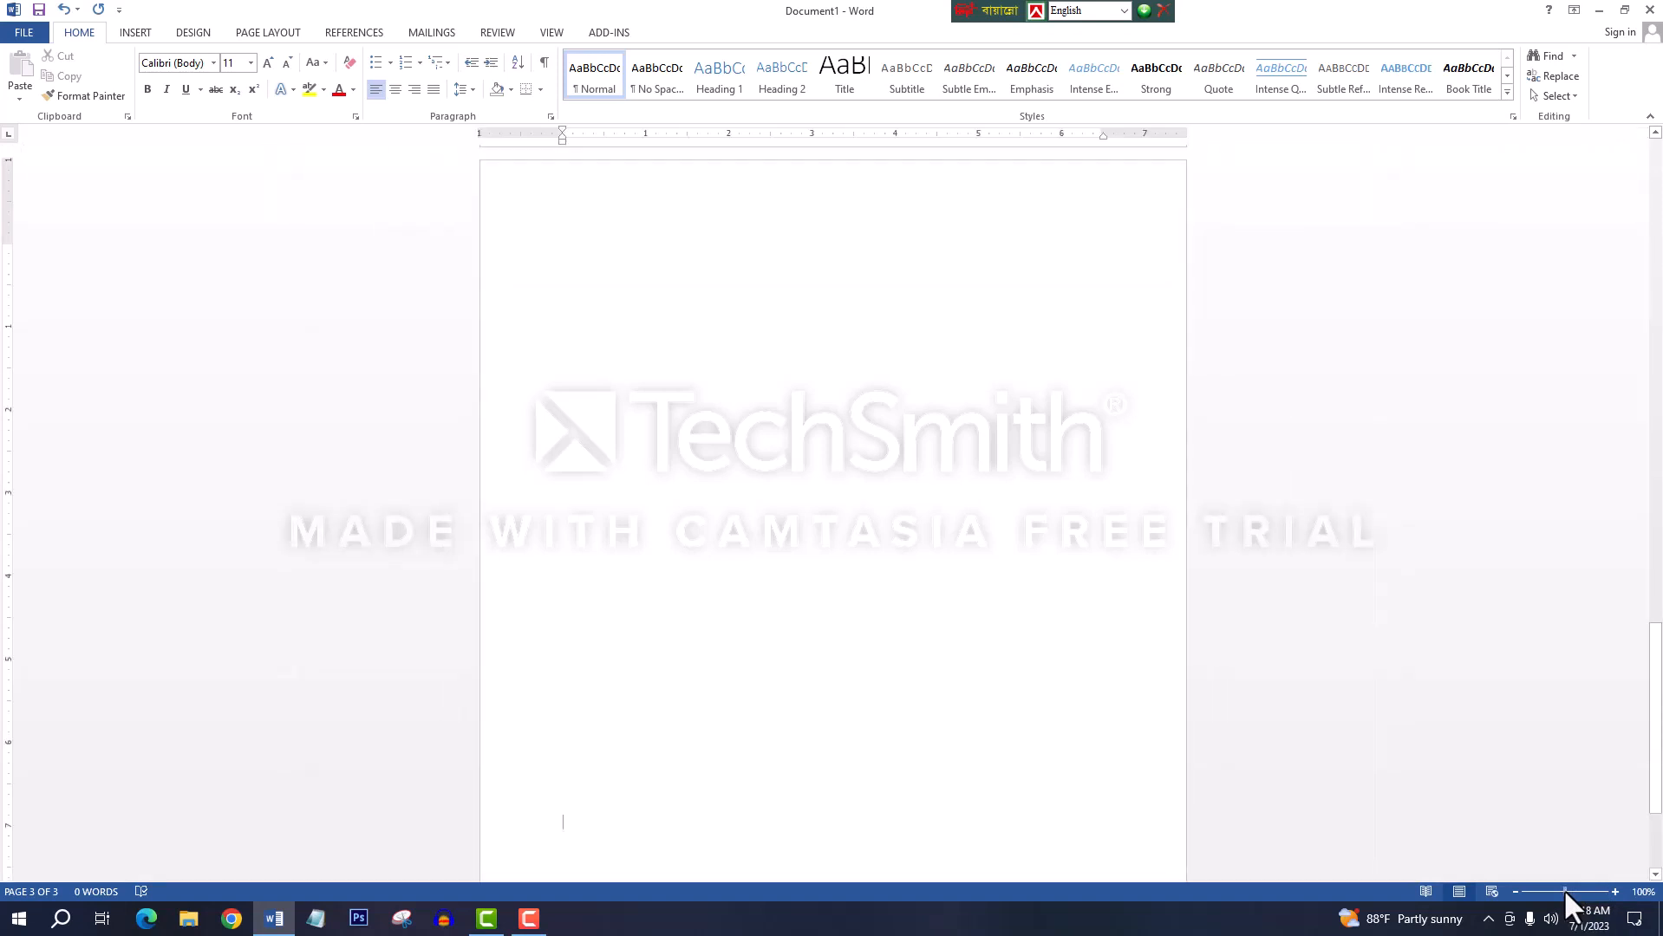
Step: Switch the document to Web Layout and look through the repeated "I Love My Country" lines down to the end and back
left_click(1500, 893)
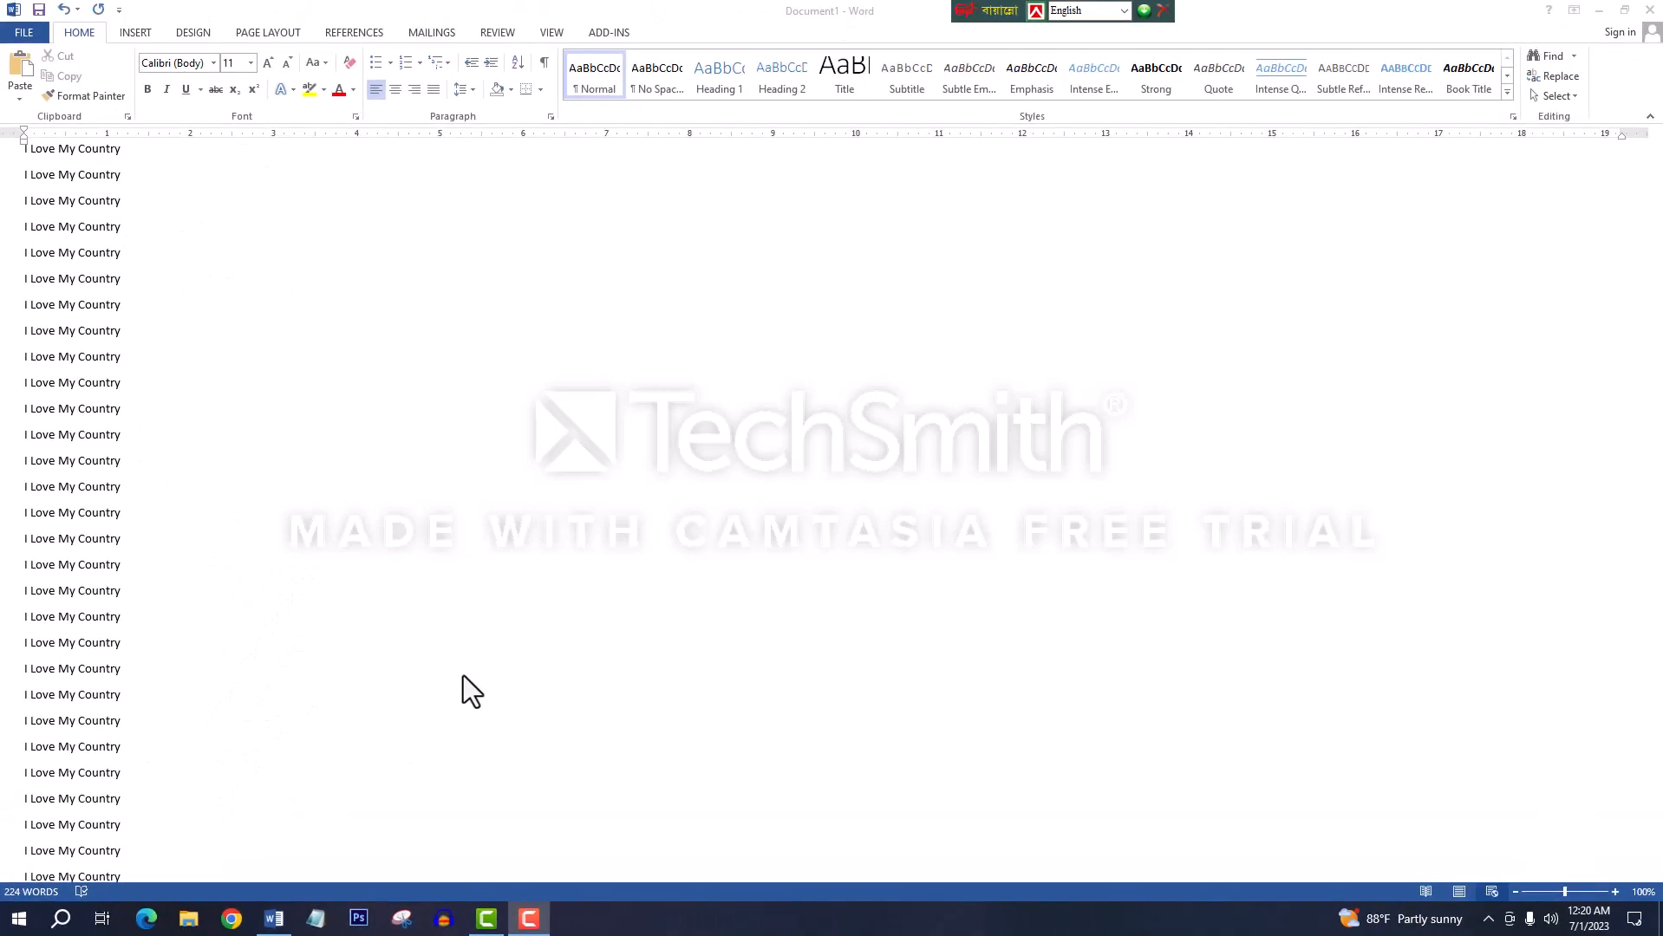
scroll(463, 675, "down", 10)
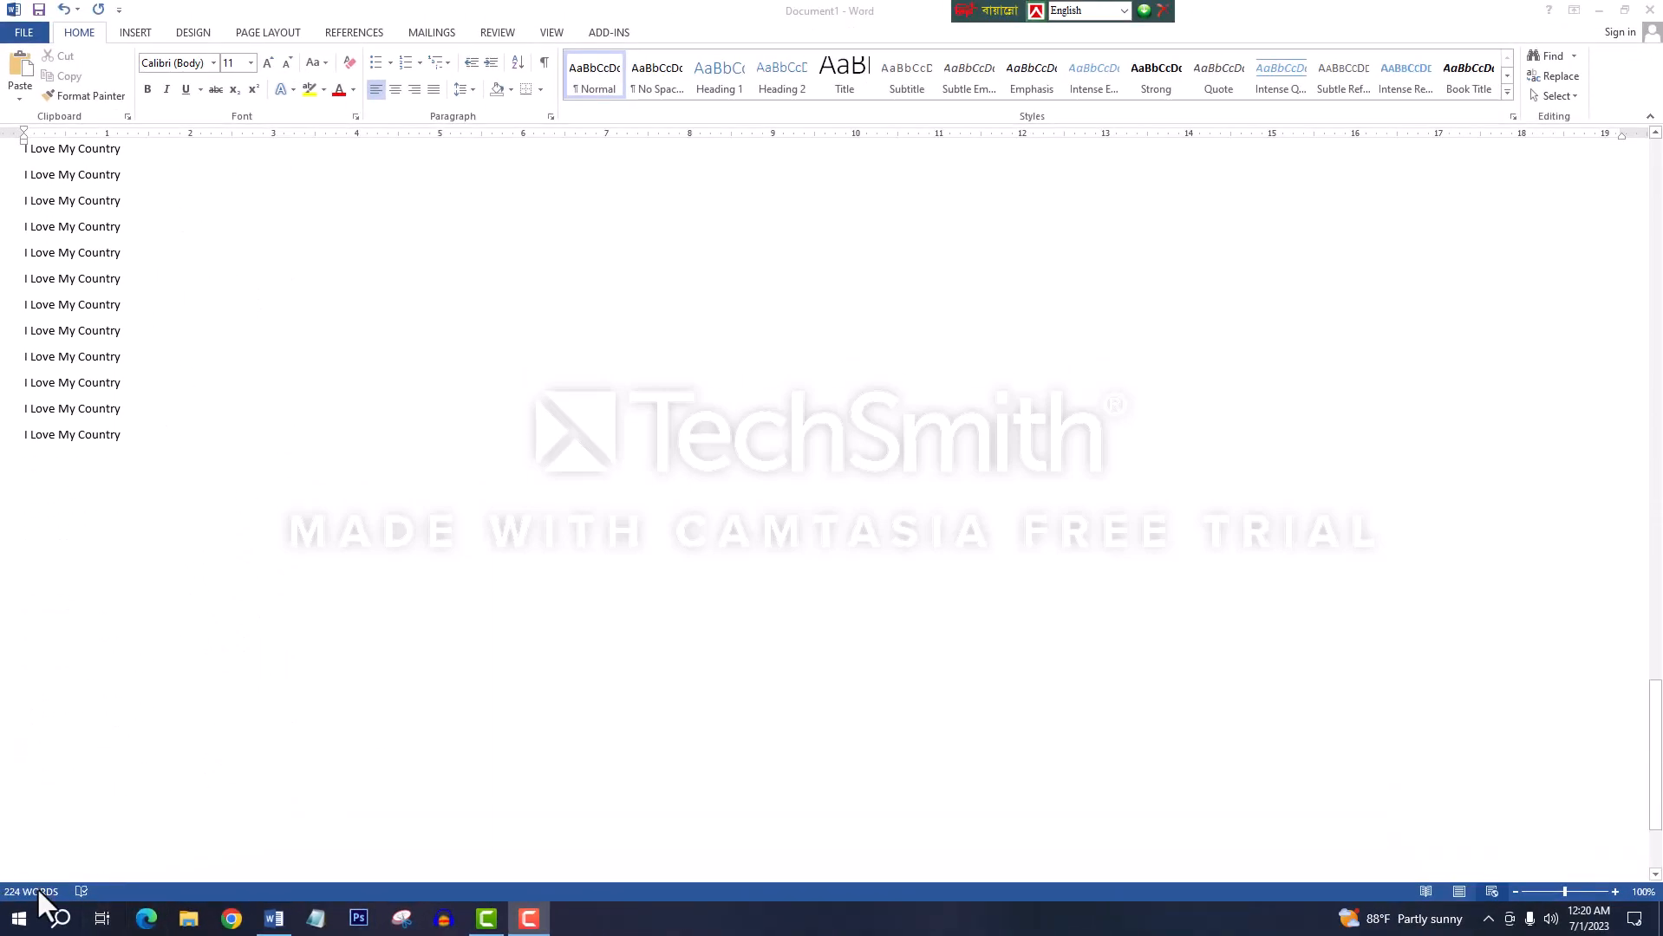
scroll(620, 706, "up", 10)
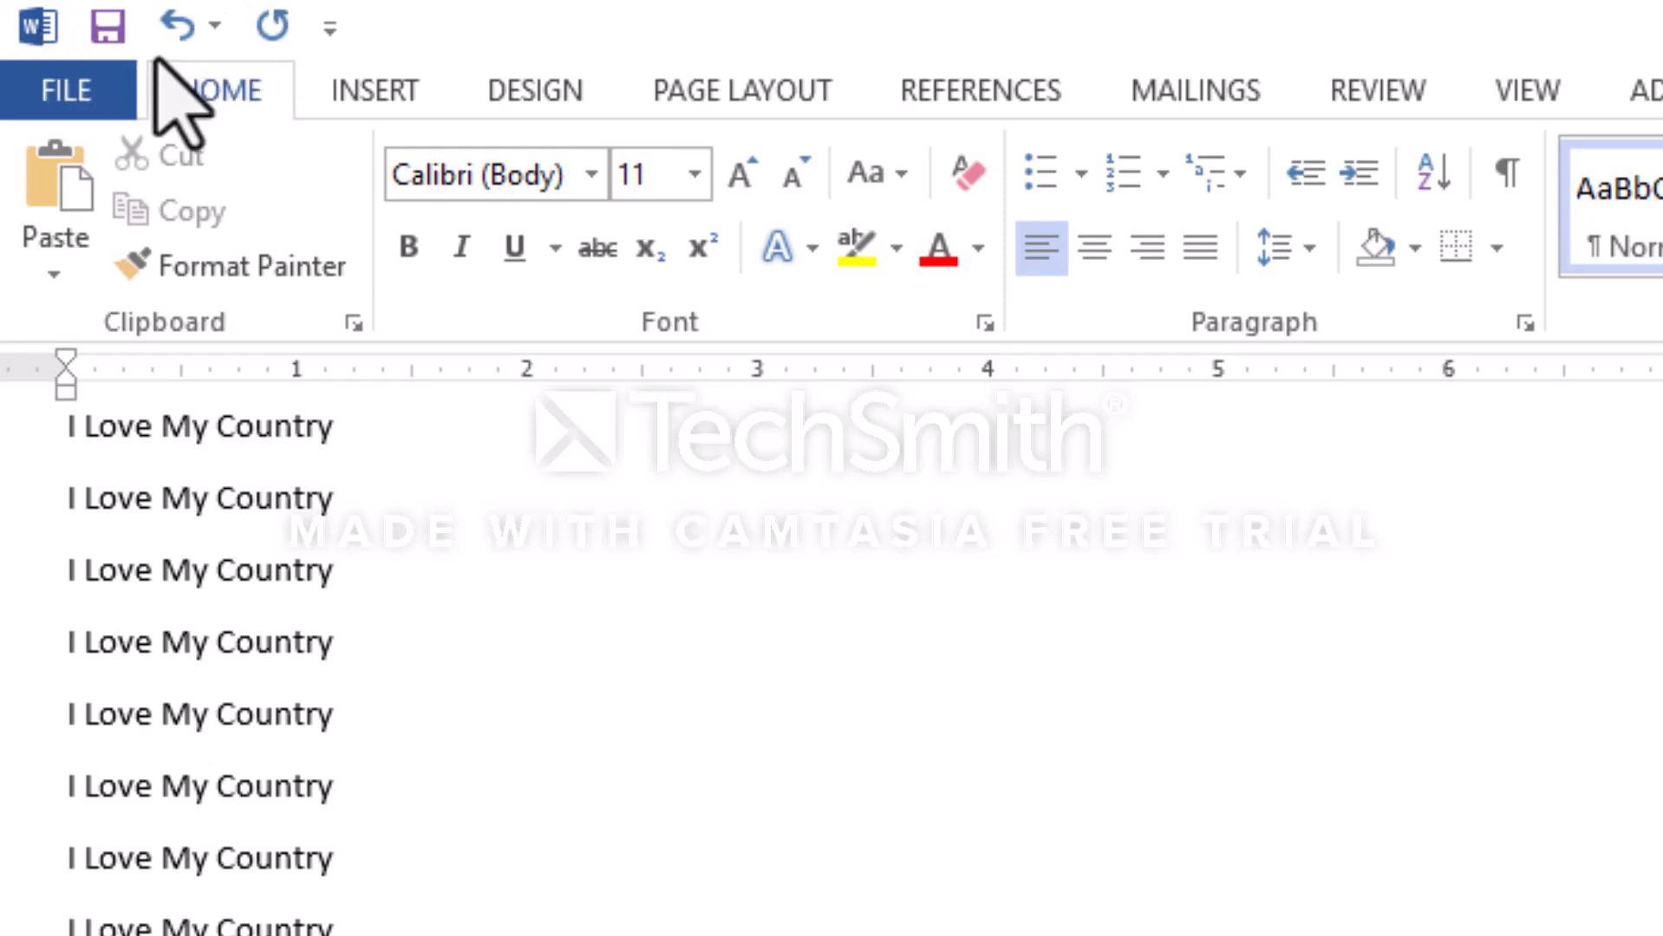
Step: View the window control options such as Restore, Minimize and Close, and dismiss them
left_click(22, 26)
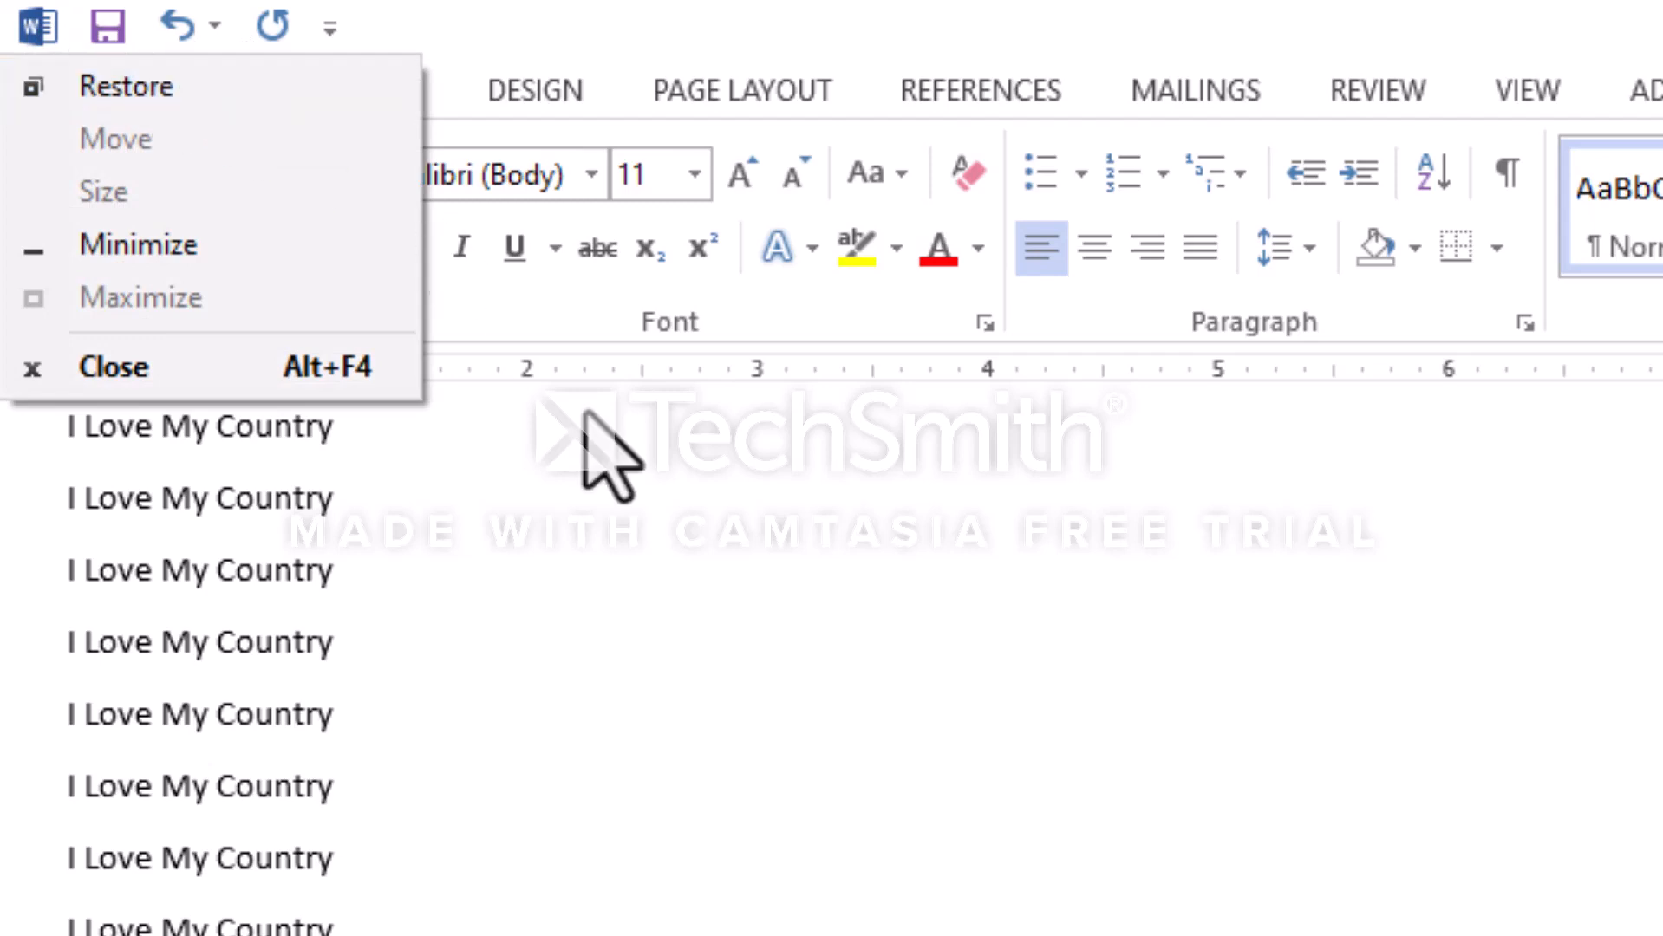
left_click(717, 670)
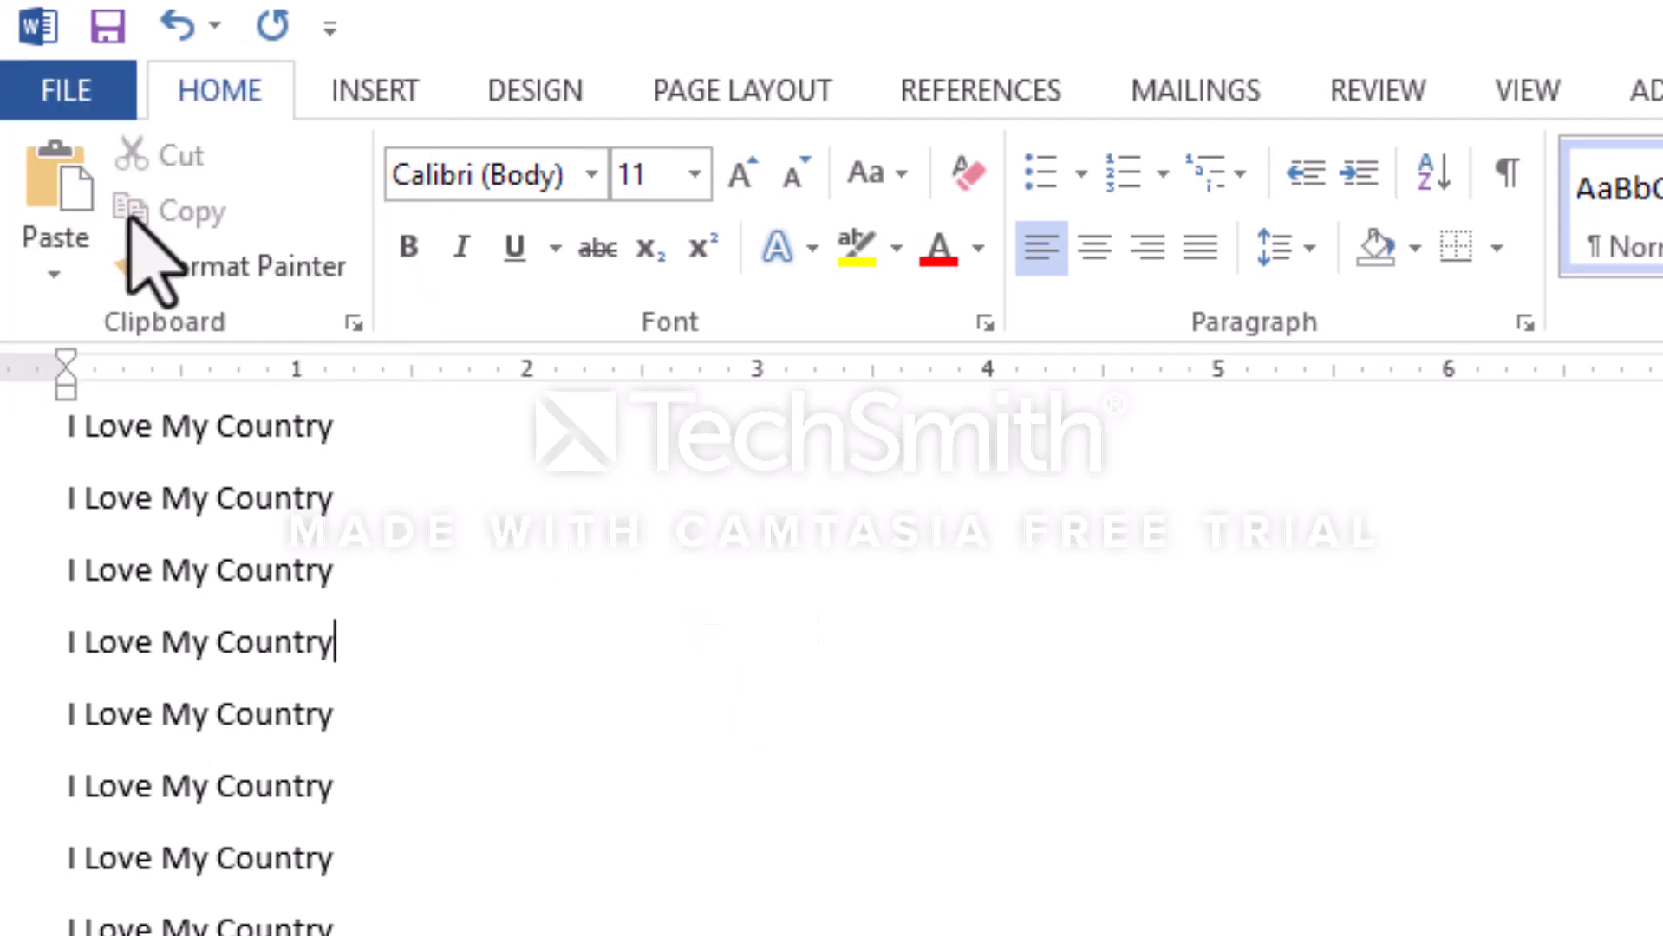
Step: Add the Draw Table and Open commands to the Quick Access Toolbar
left_click(333, 28)
left_click(333, 27)
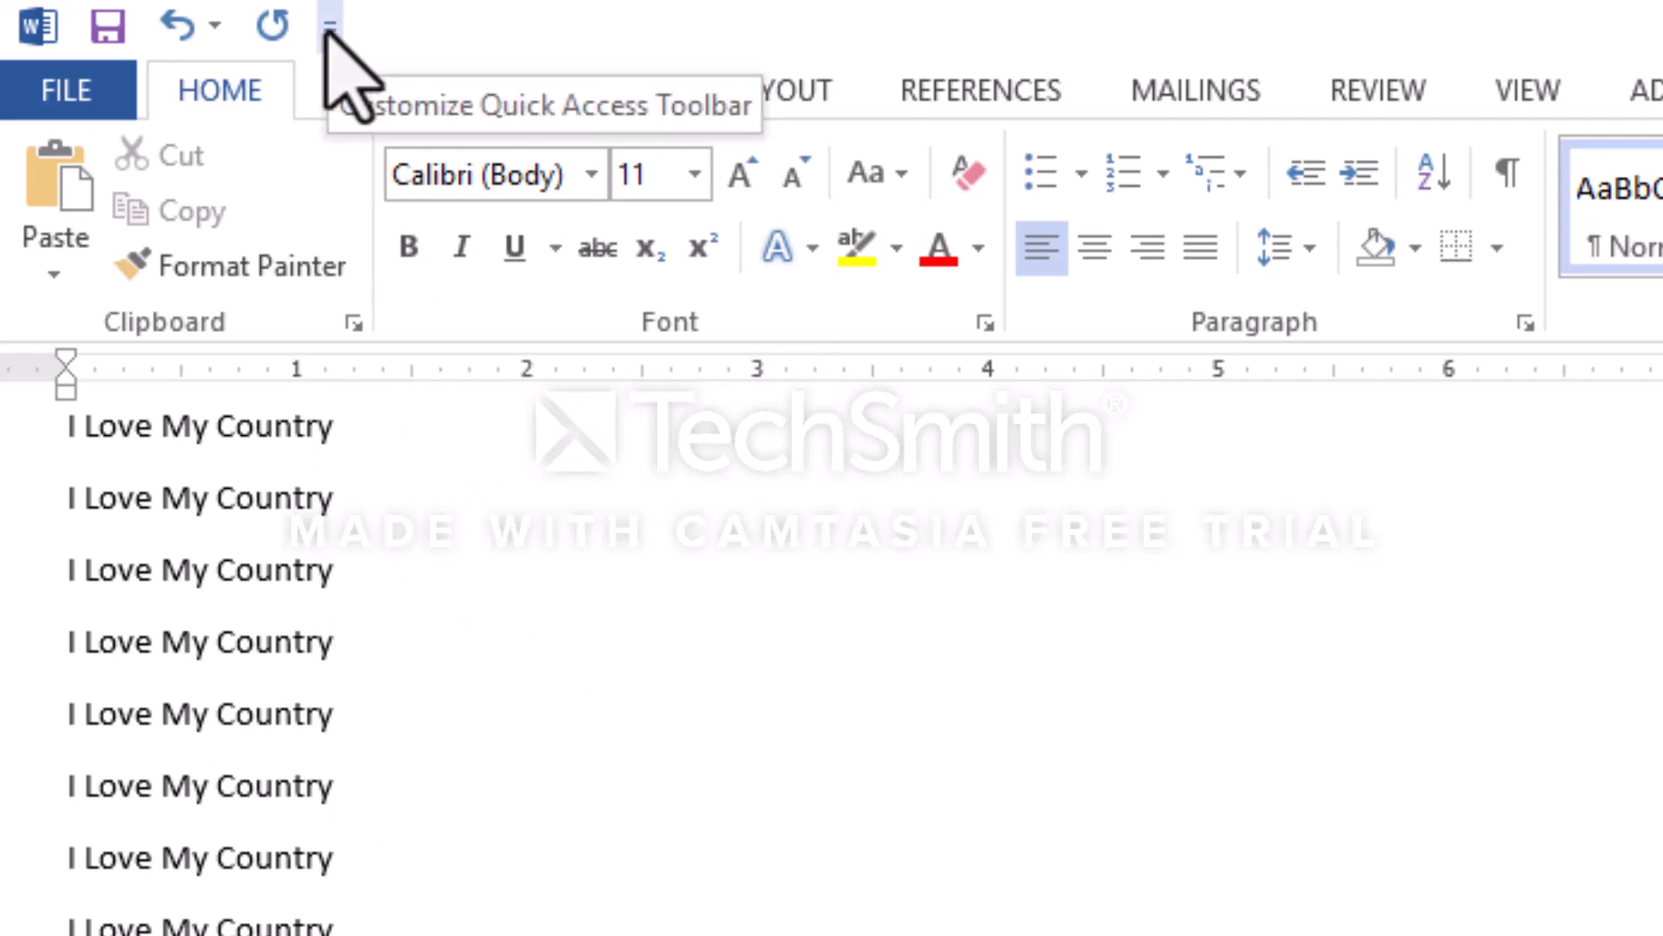
left_click(331, 28)
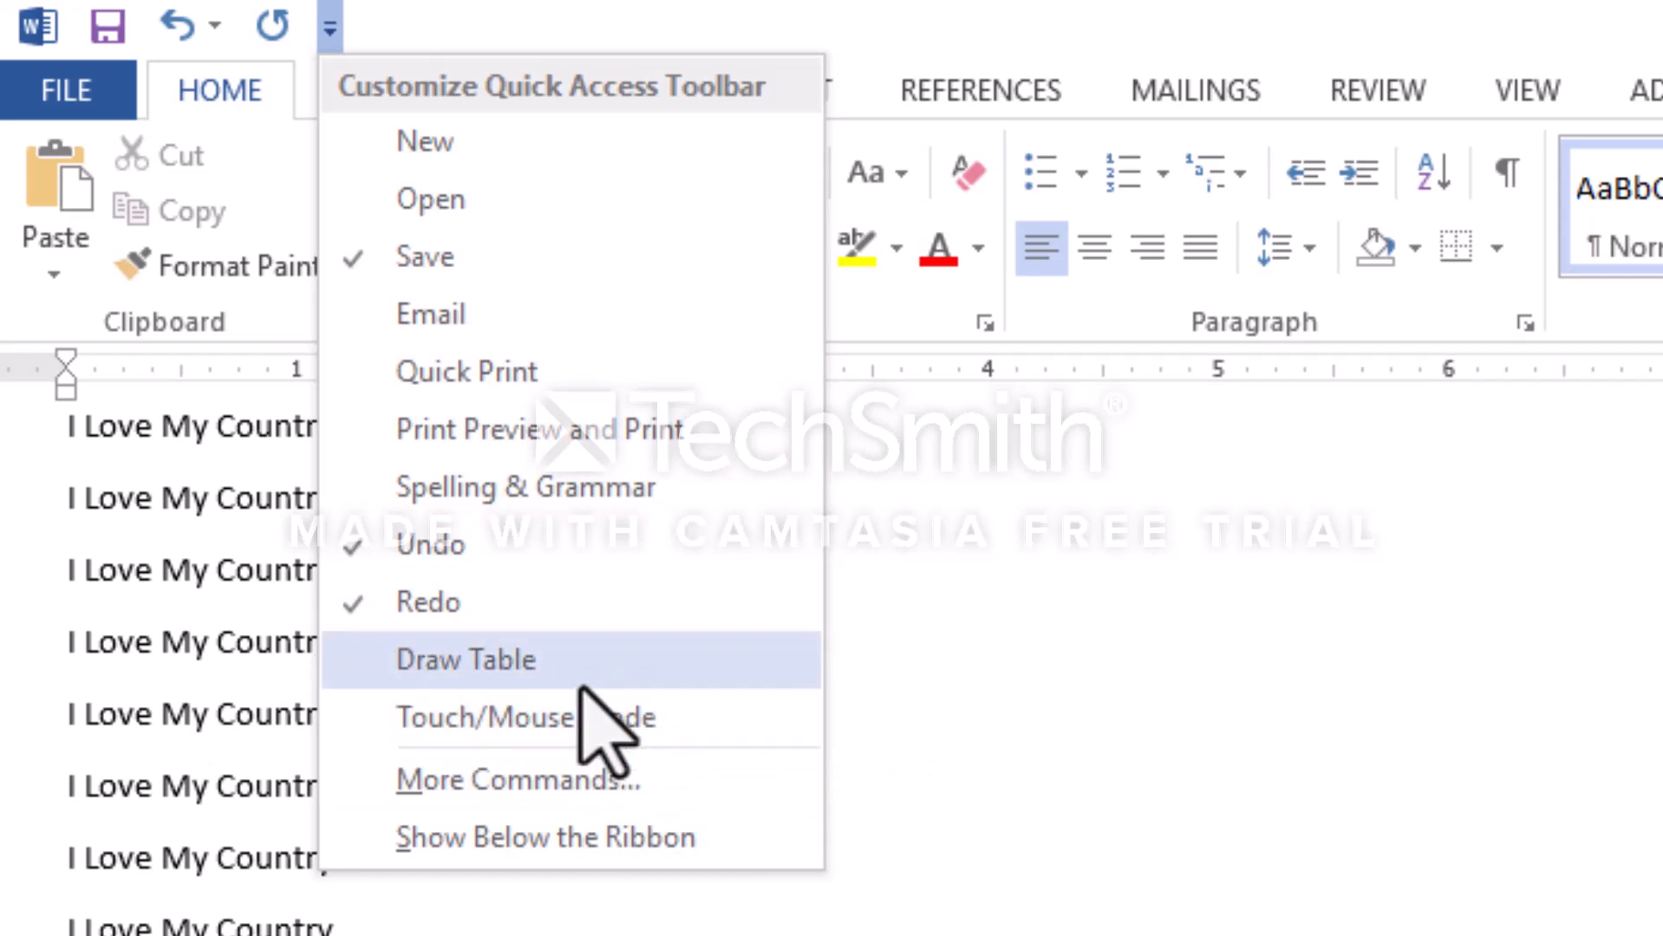
left_click(558, 659)
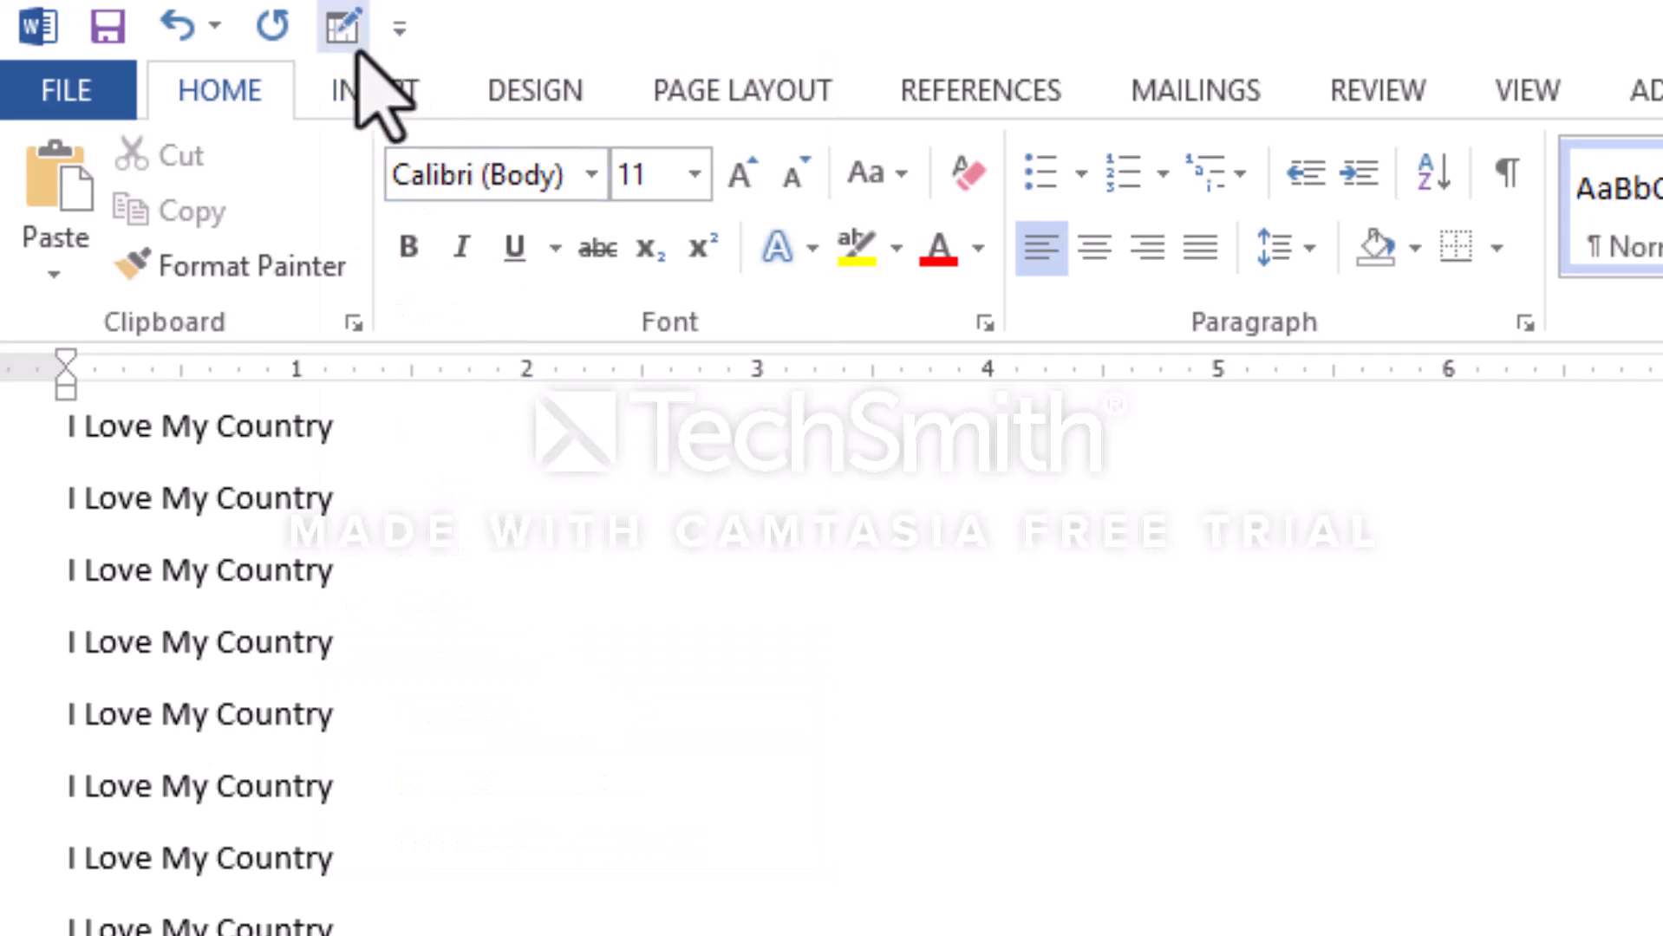
left_click(399, 28)
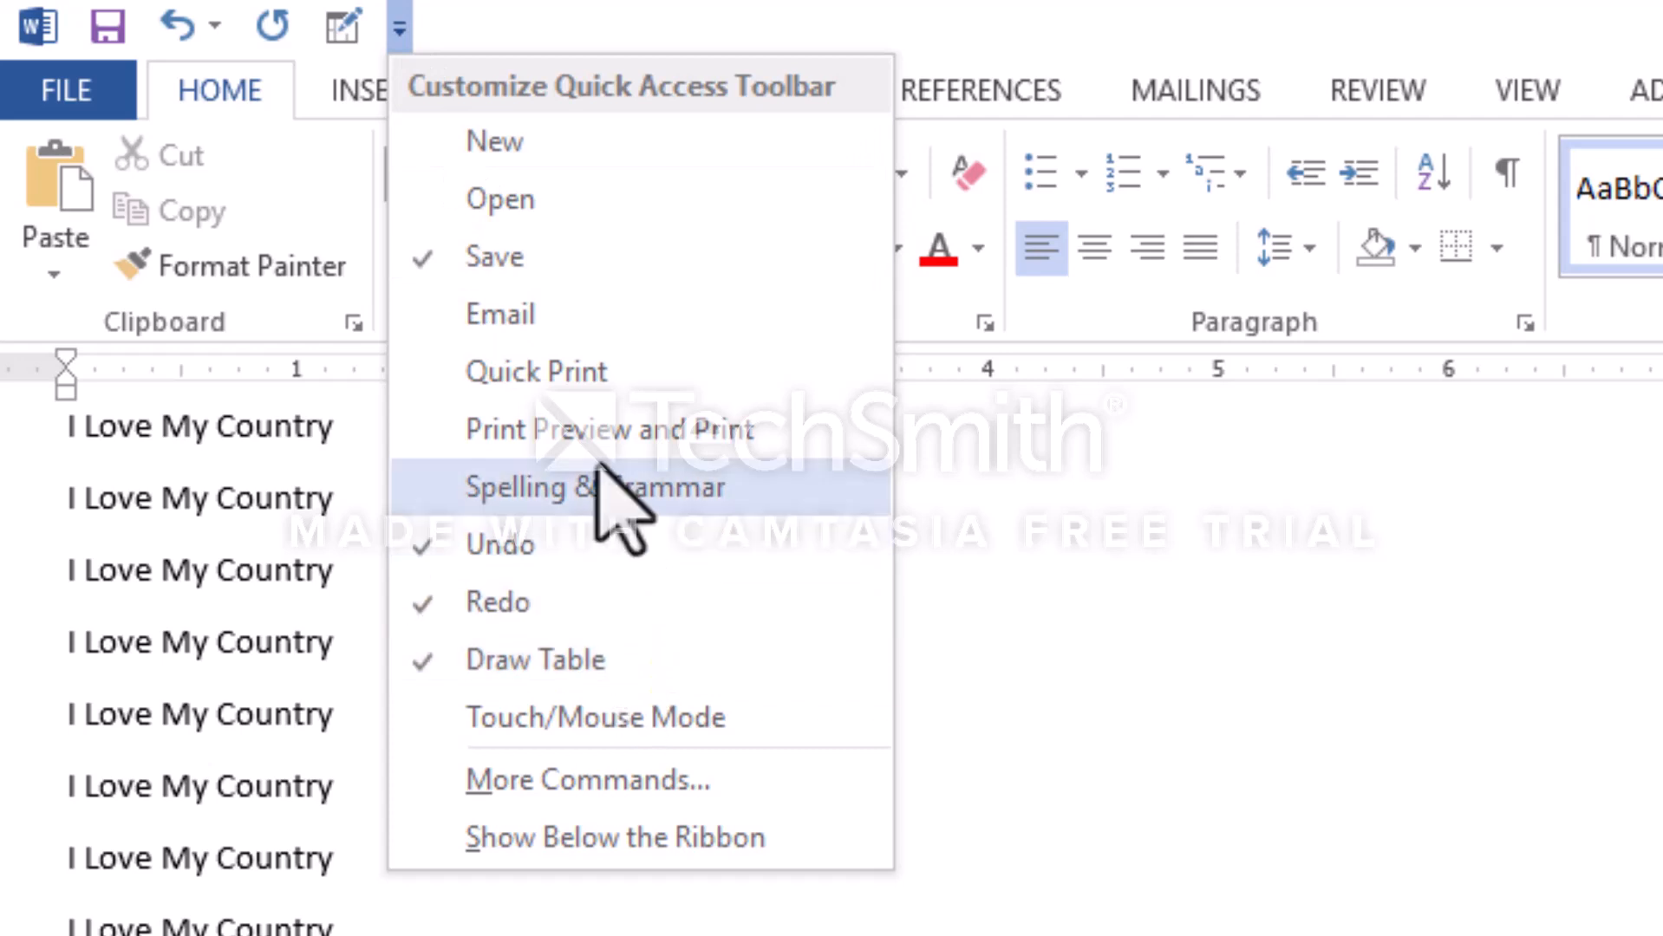
left_click(565, 211)
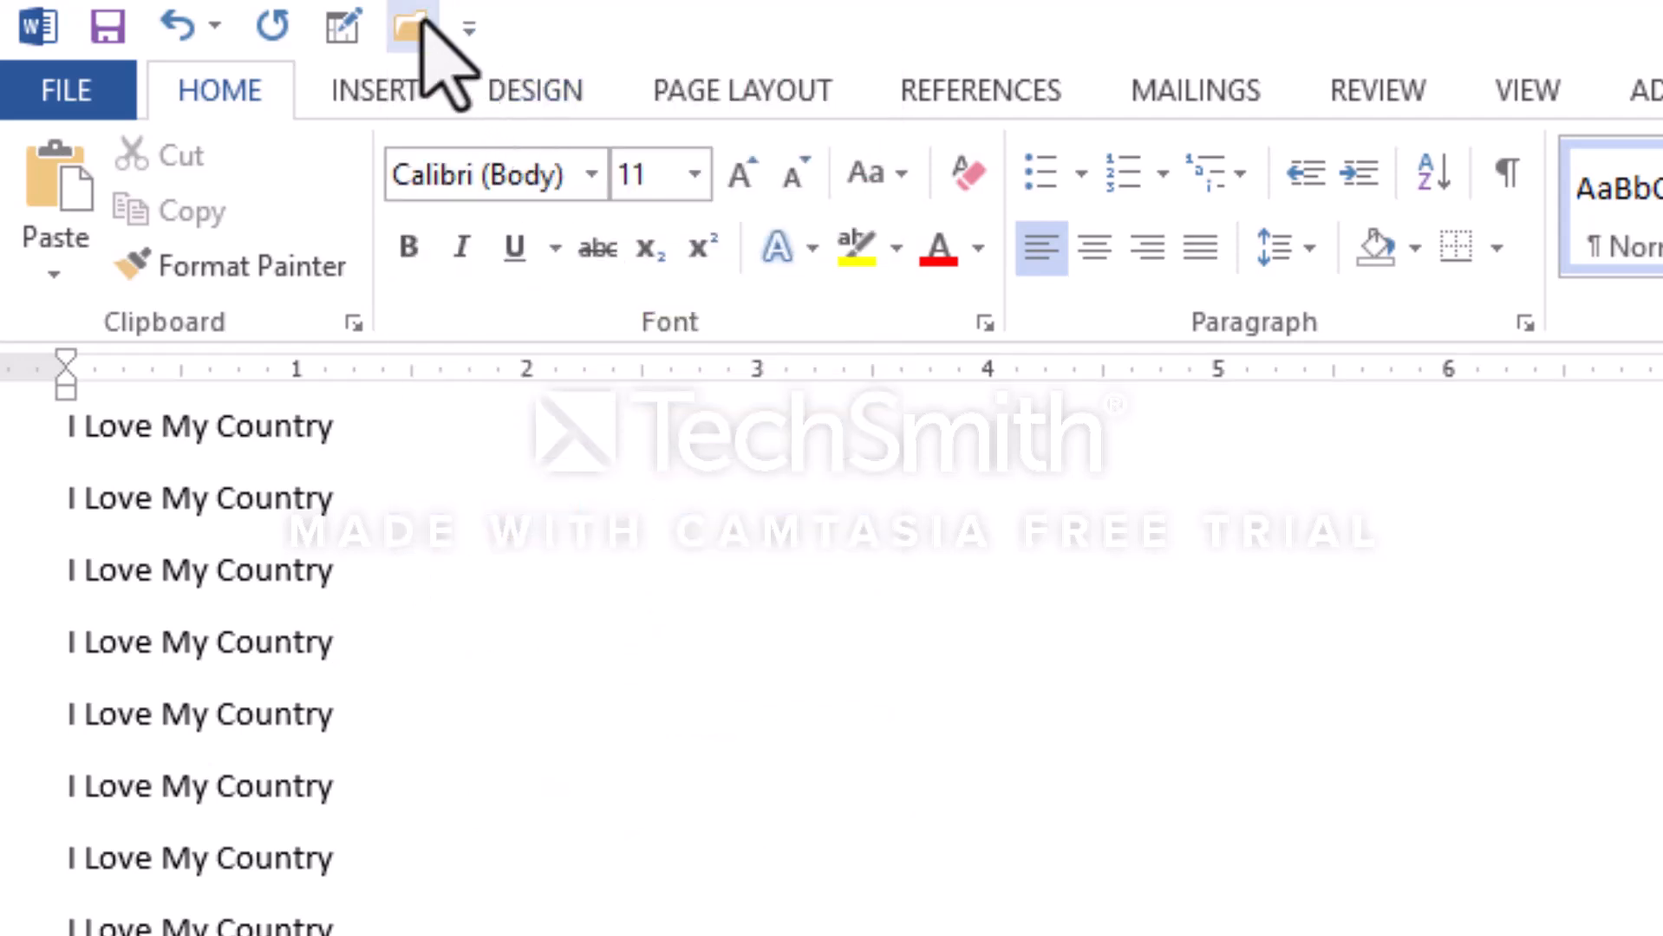
Step: Remove the Open and Draw Table commands from the Quick Access Toolbar
left_click(471, 30)
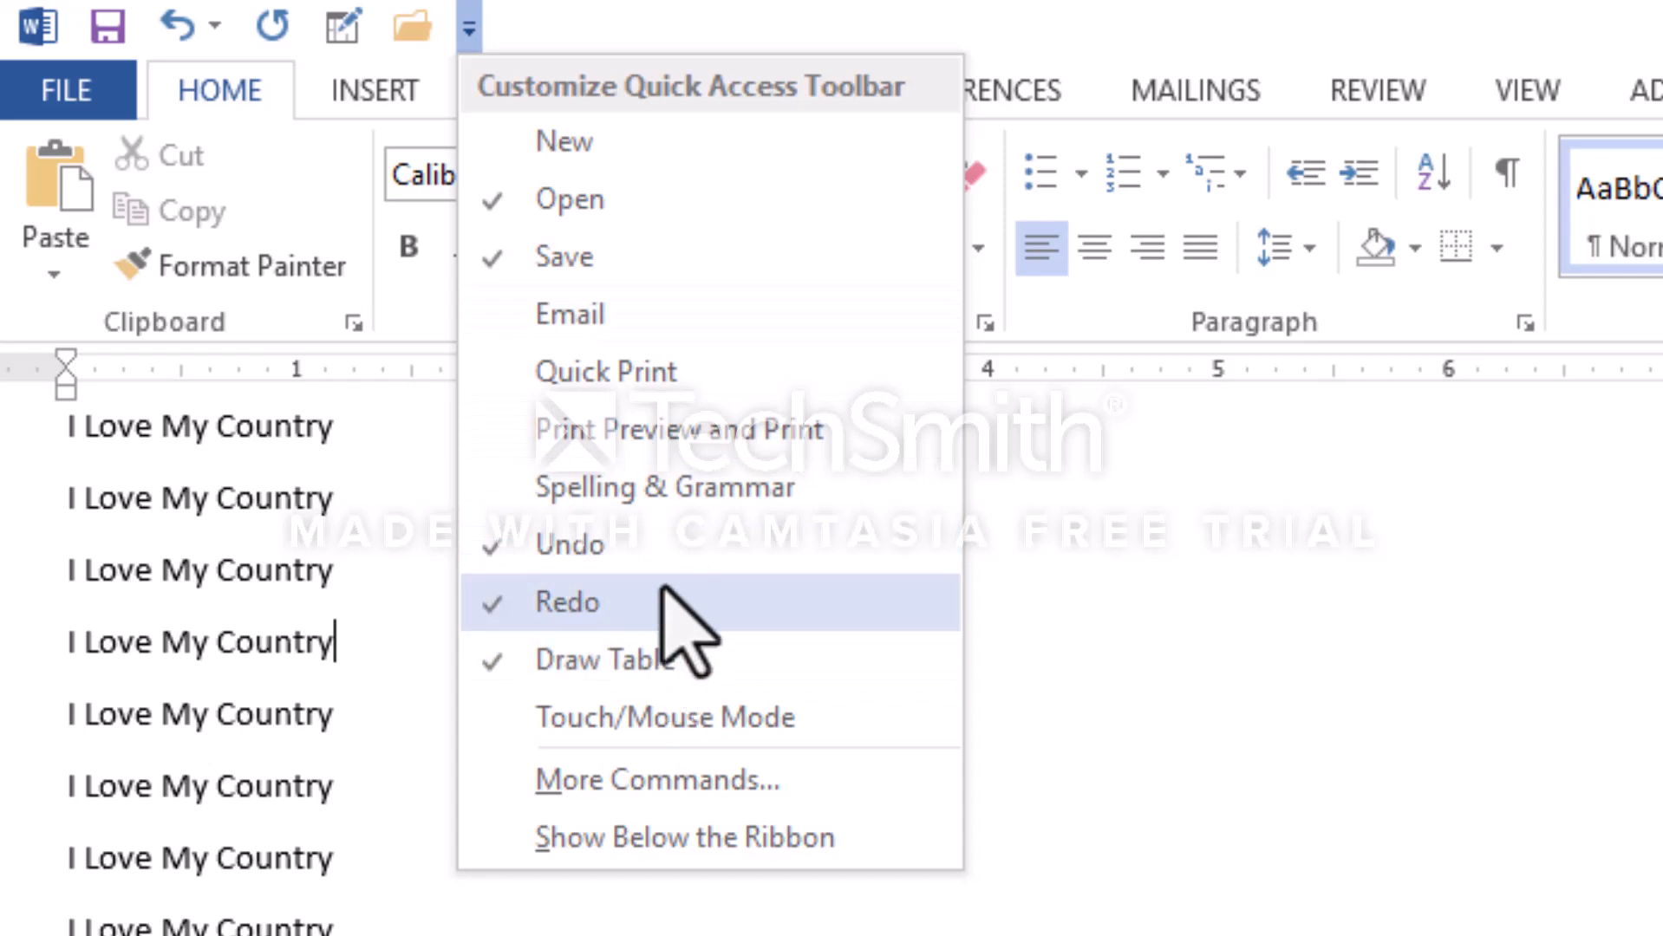
left_click(696, 227)
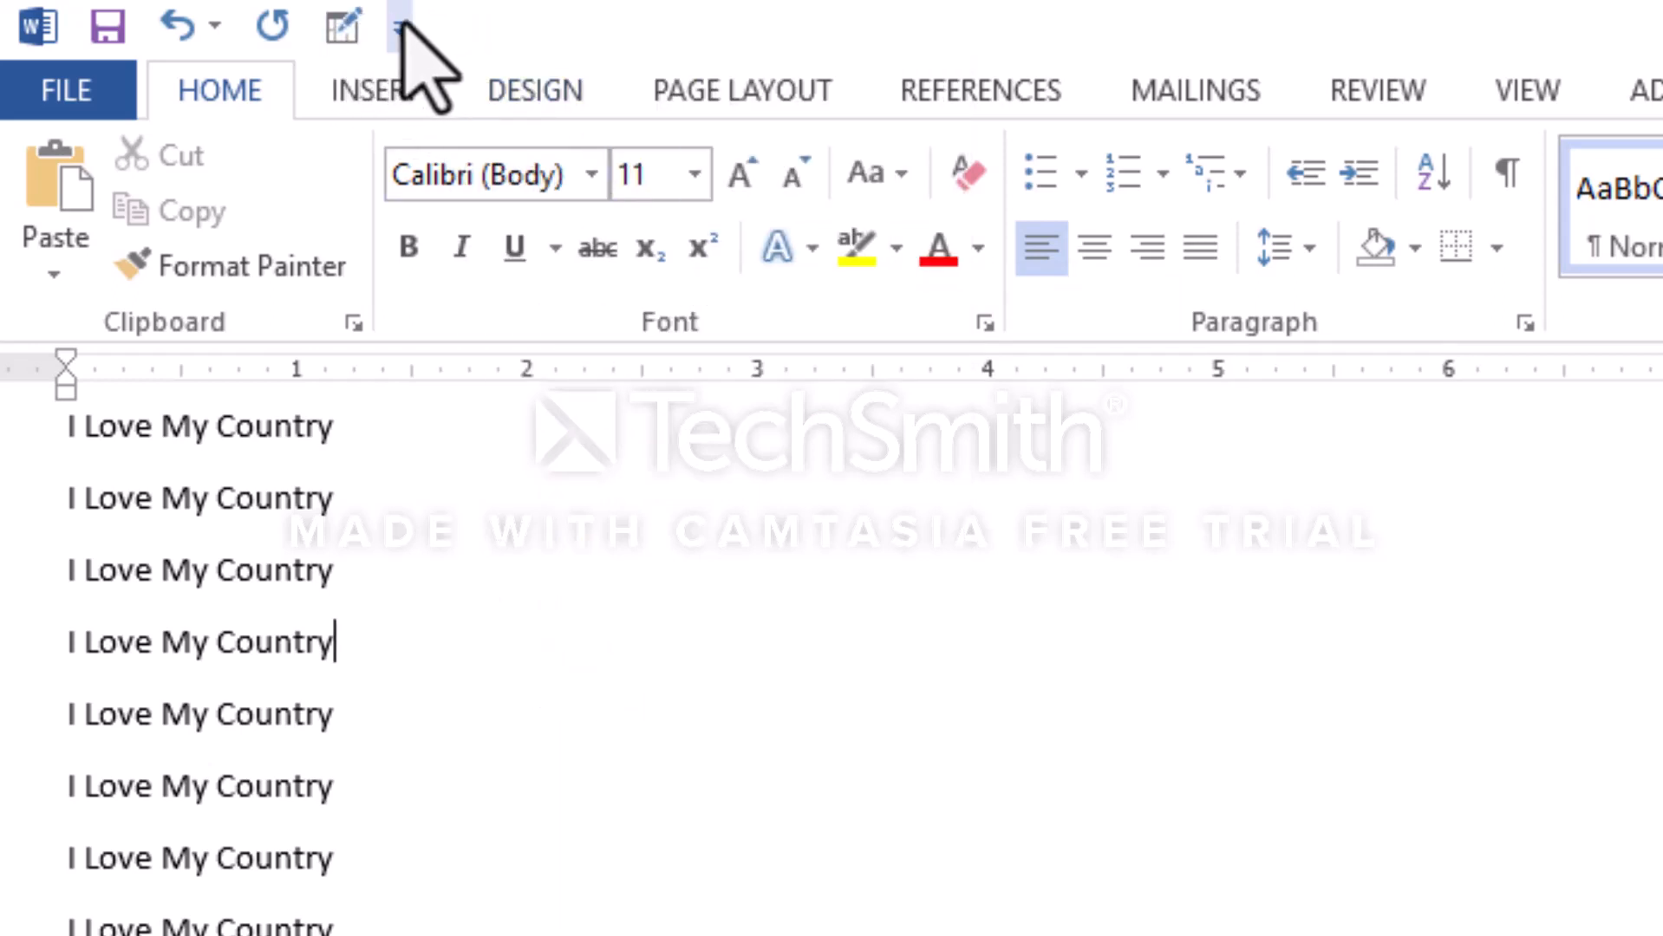
left_click(401, 27)
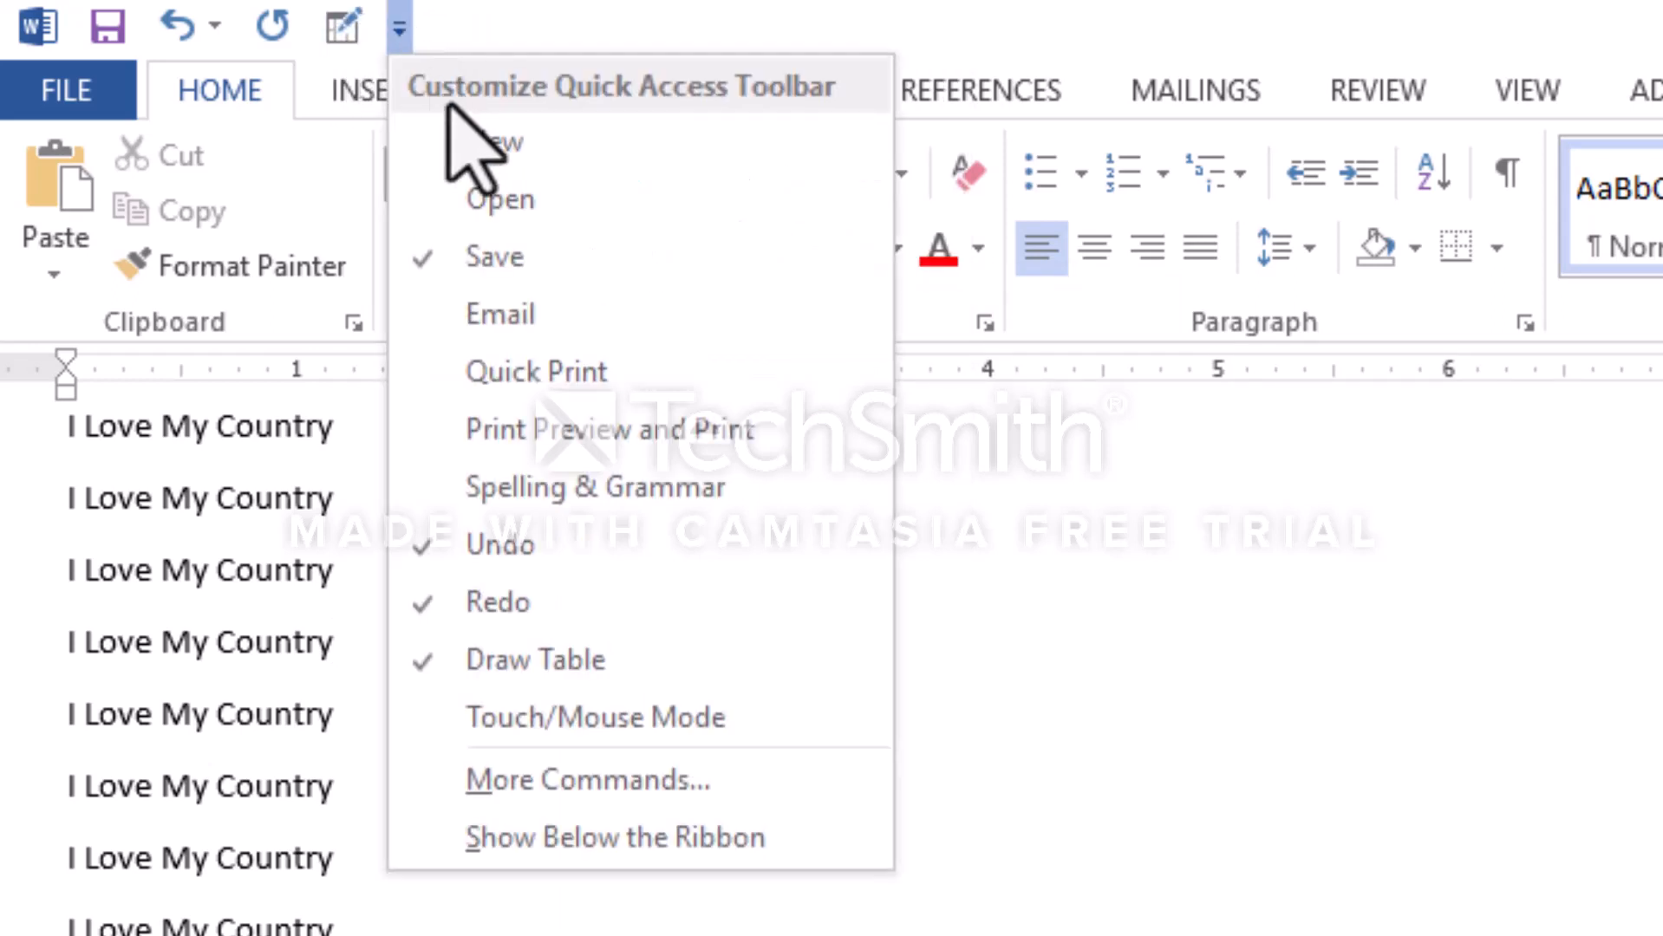
left_click(591, 659)
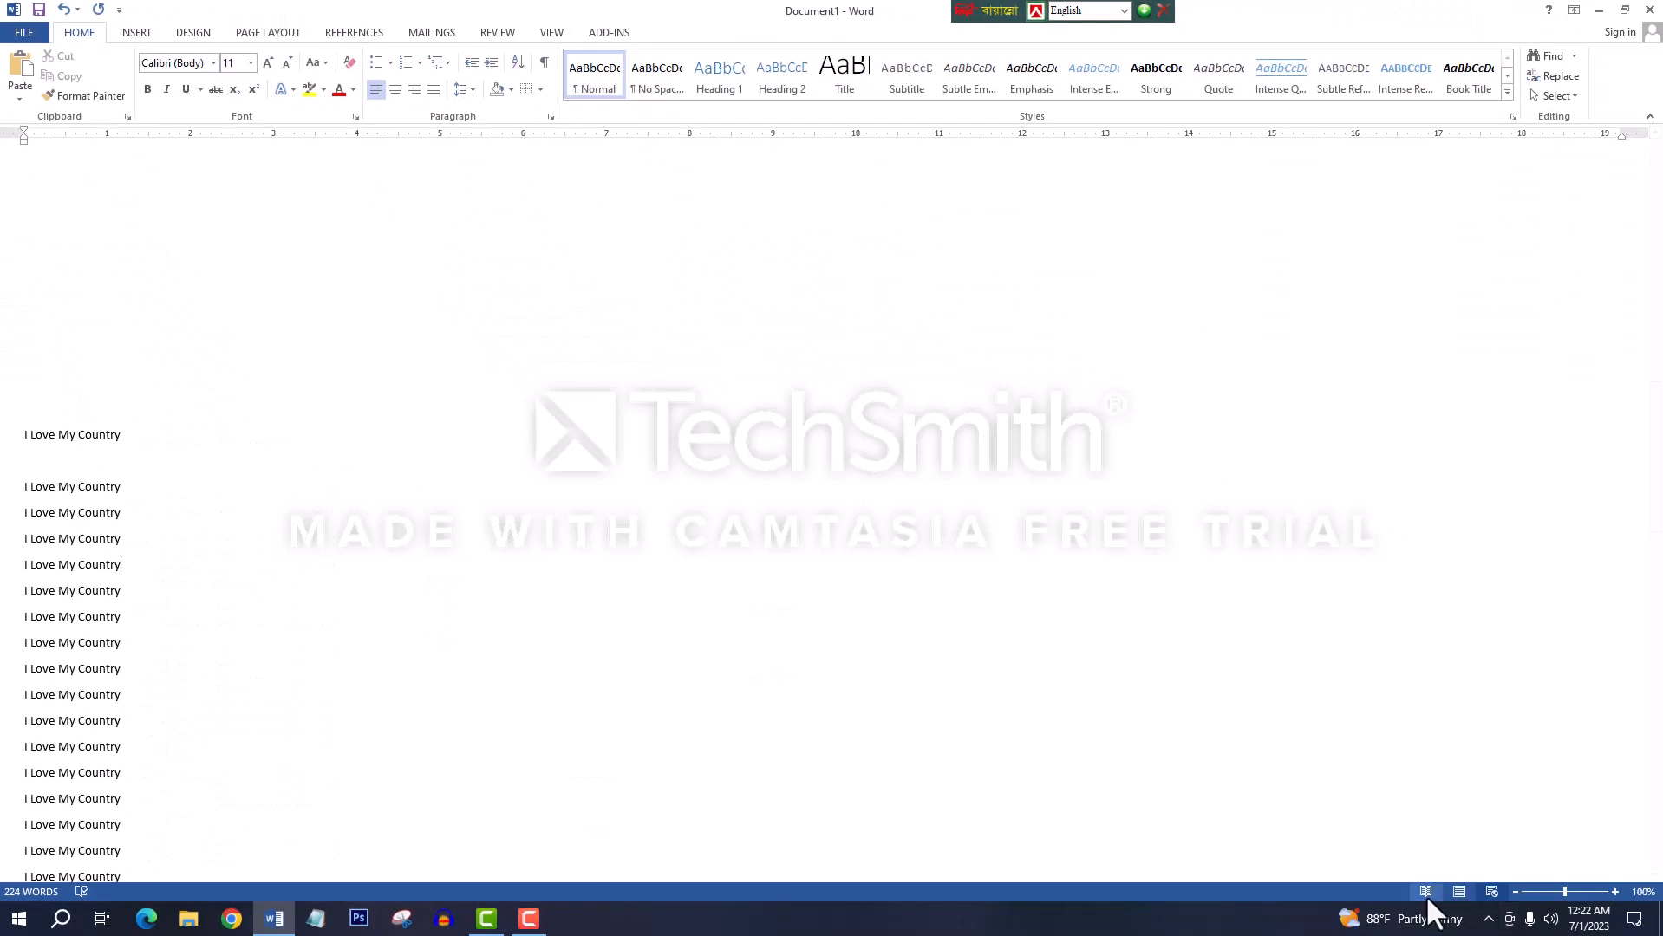
Step: Switch the document to Read Mode
left_click(1426, 895)
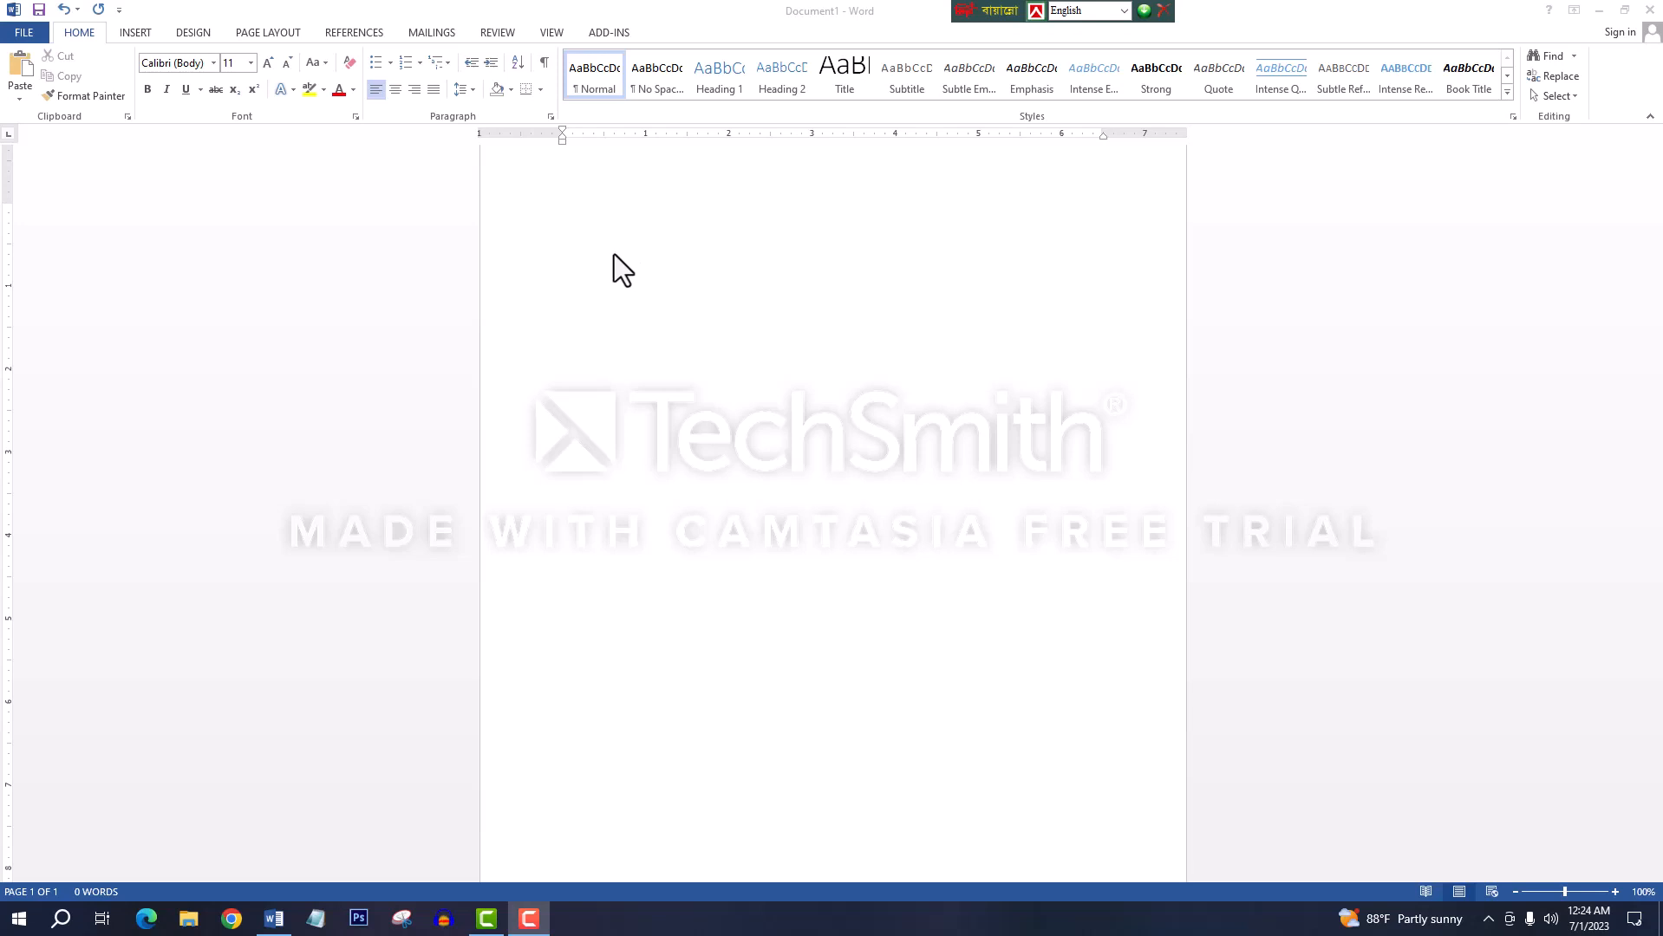
Step: Move the blank paragraph's left indent about 0.4 inch into the left margin and increase the top margin by about 1.4 inches
left_click(537, 226)
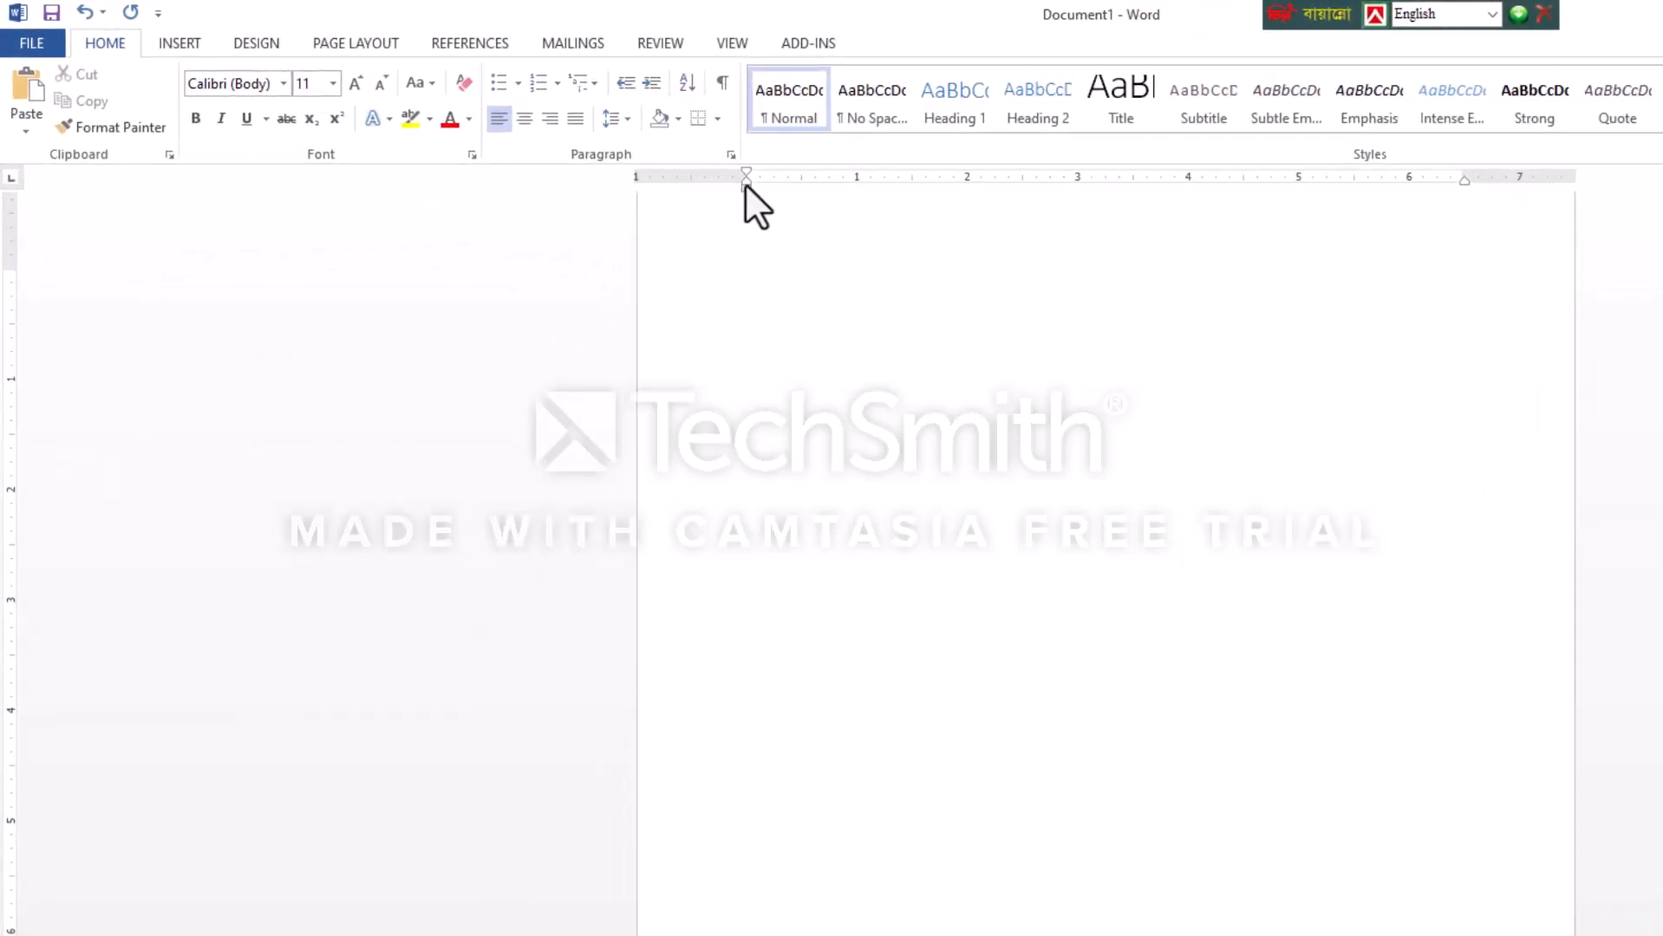
left_click_drag(745, 185, 704, 185)
left_click_drag(11, 268, 11, 417)
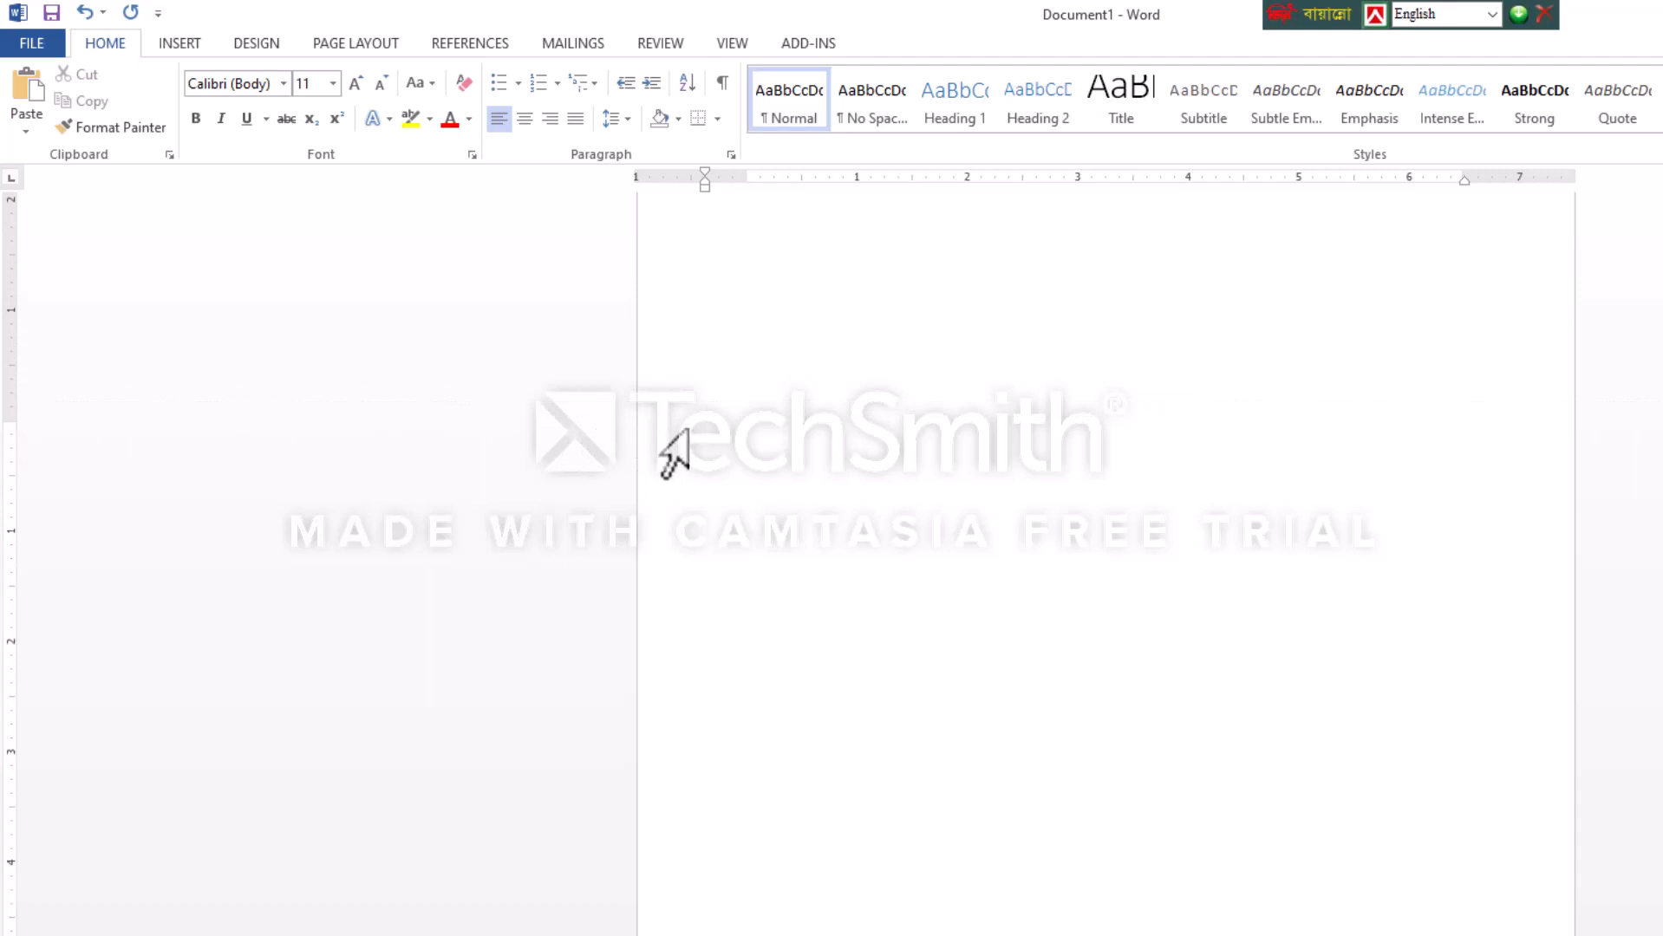
left_click(698, 371)
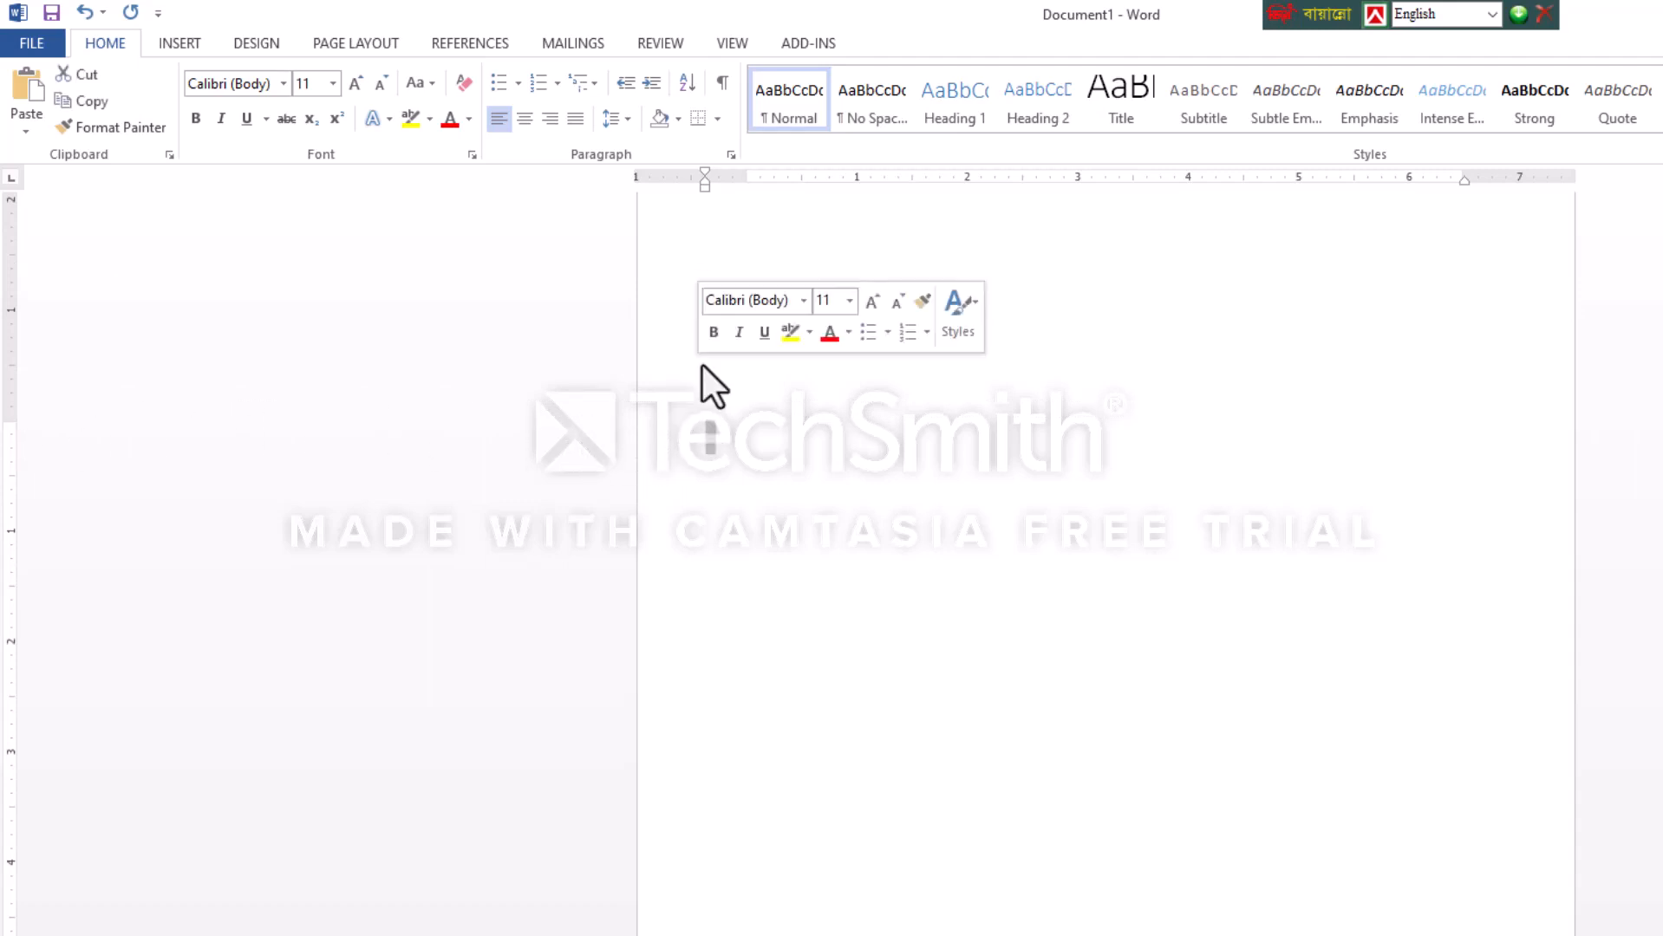
left_click(722, 308)
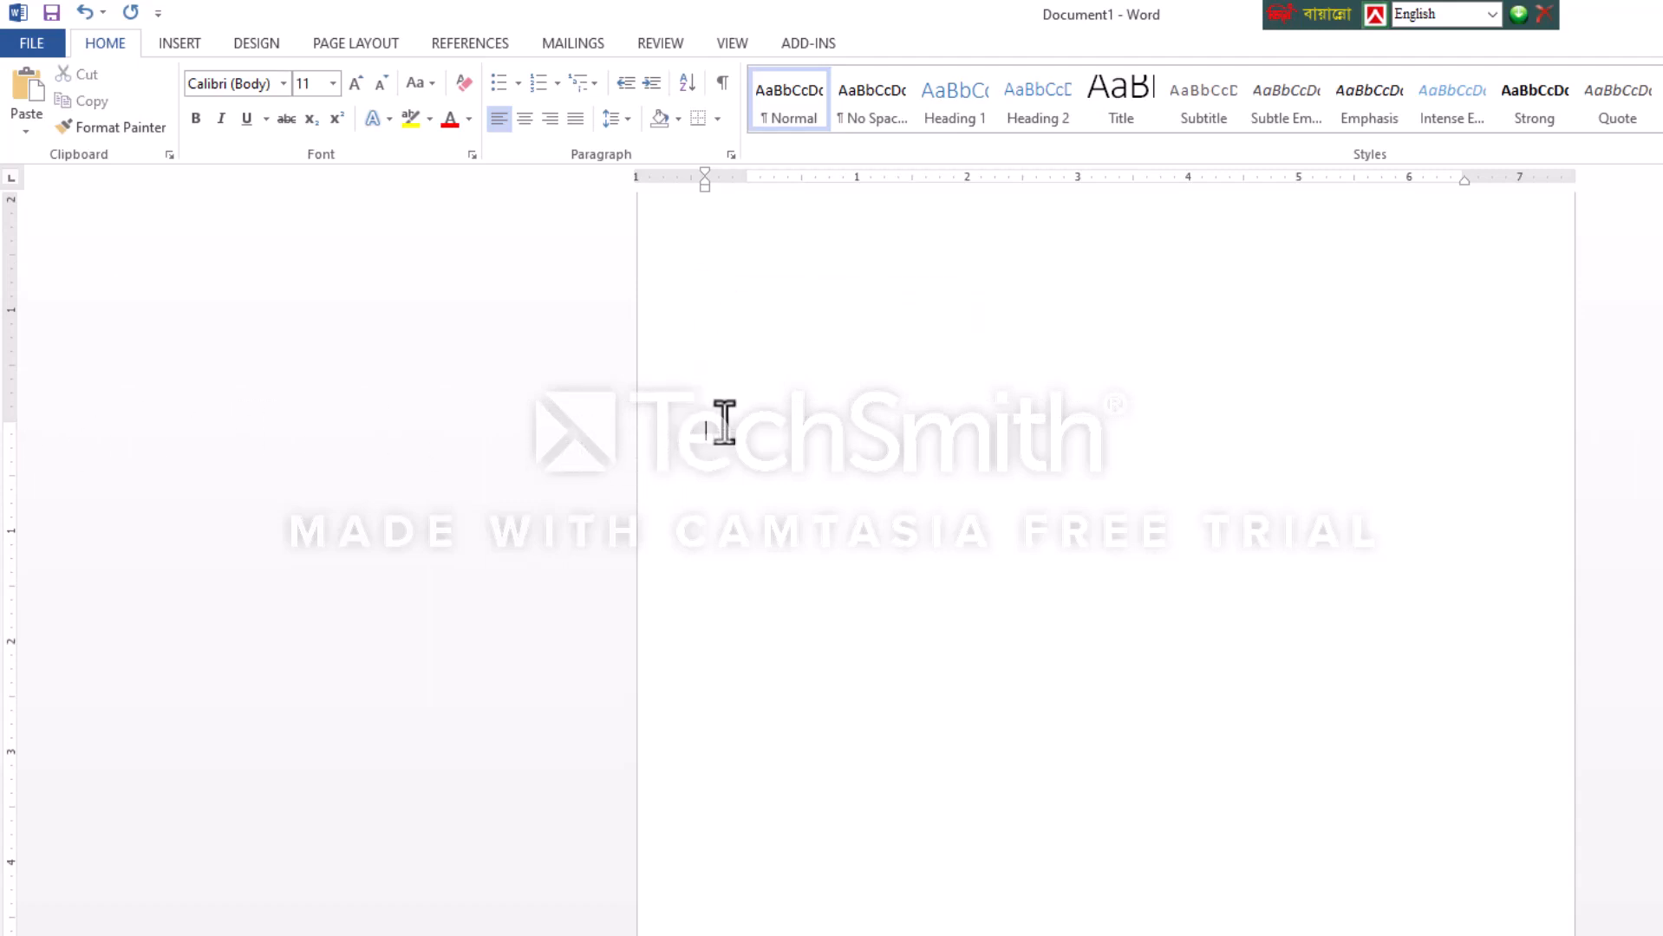